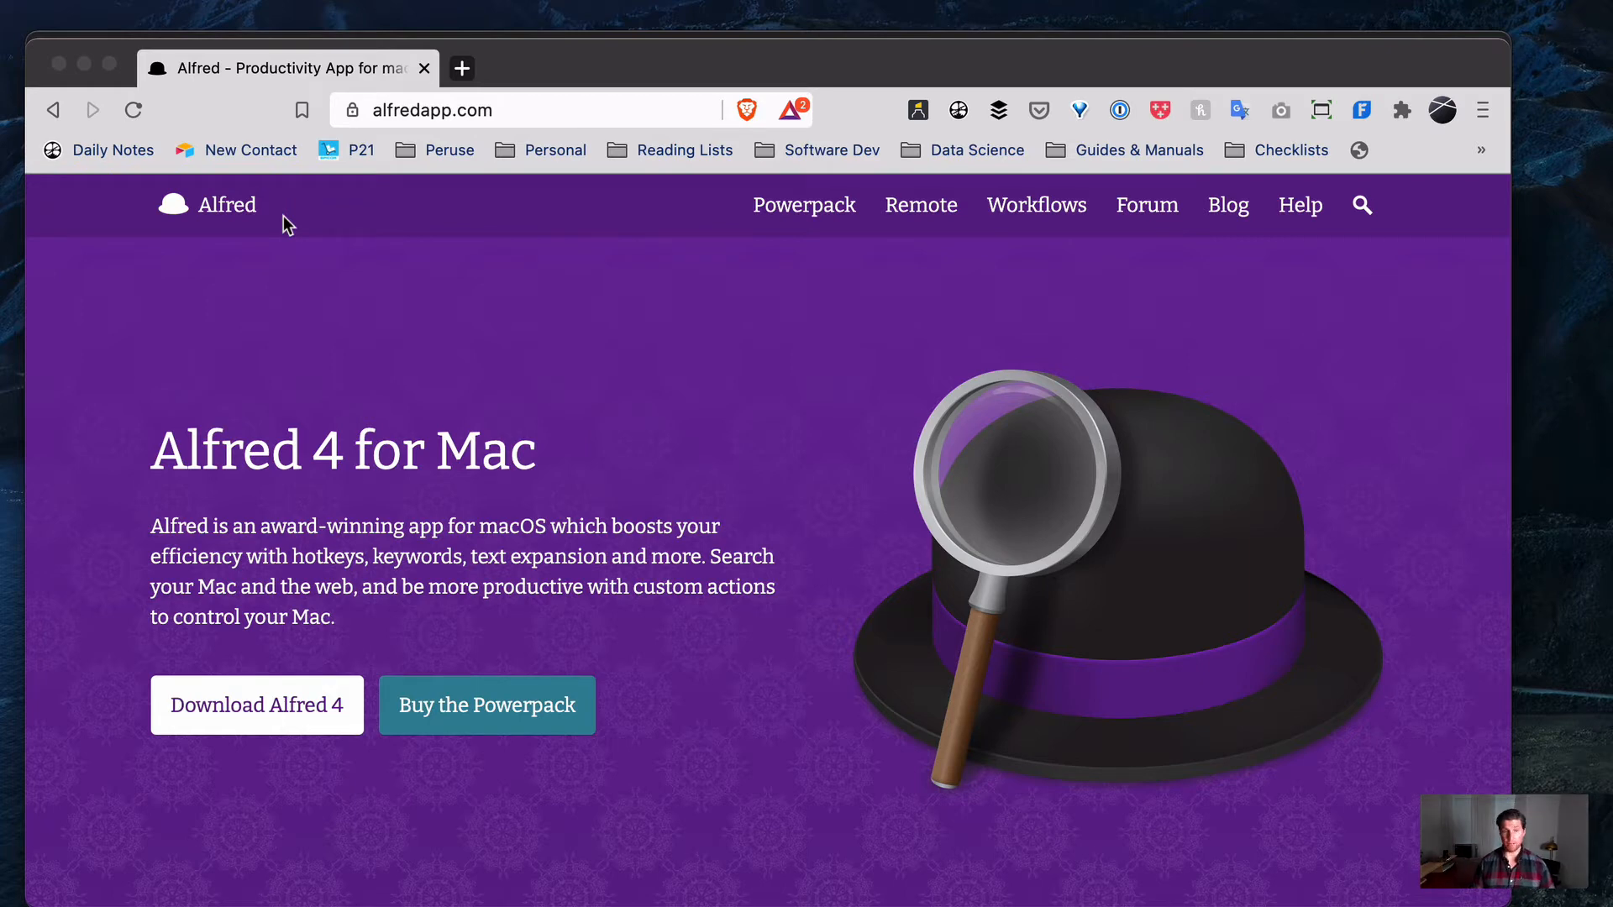
Bring up the Alfred search bar, look up apps matching "spo", and clear the query.
key("alt+space")
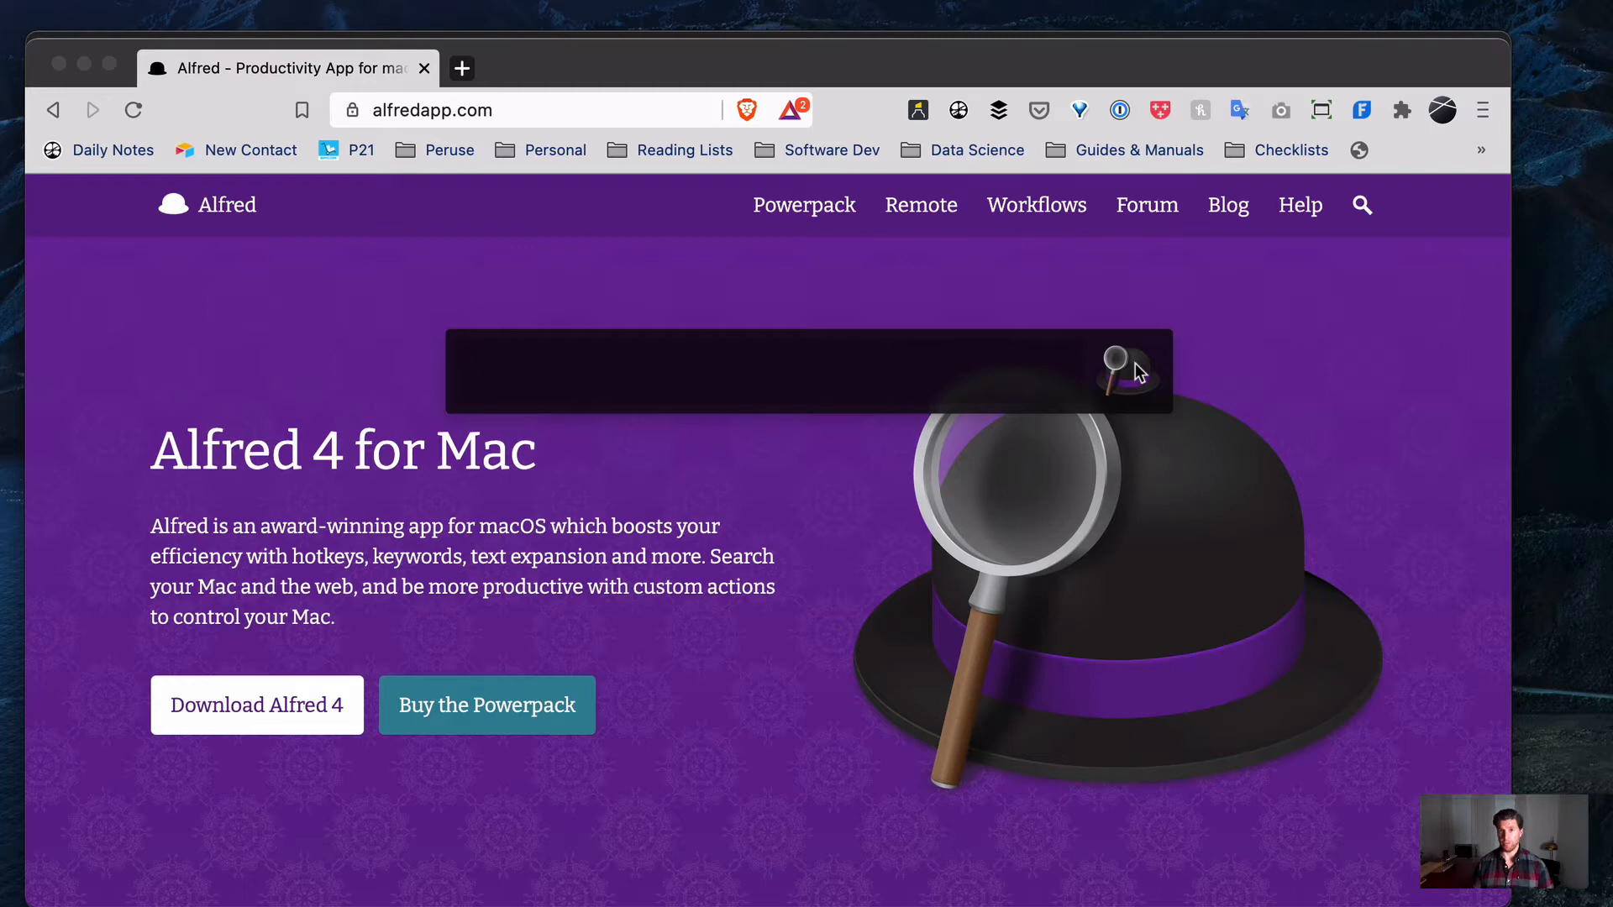
key("Escape")
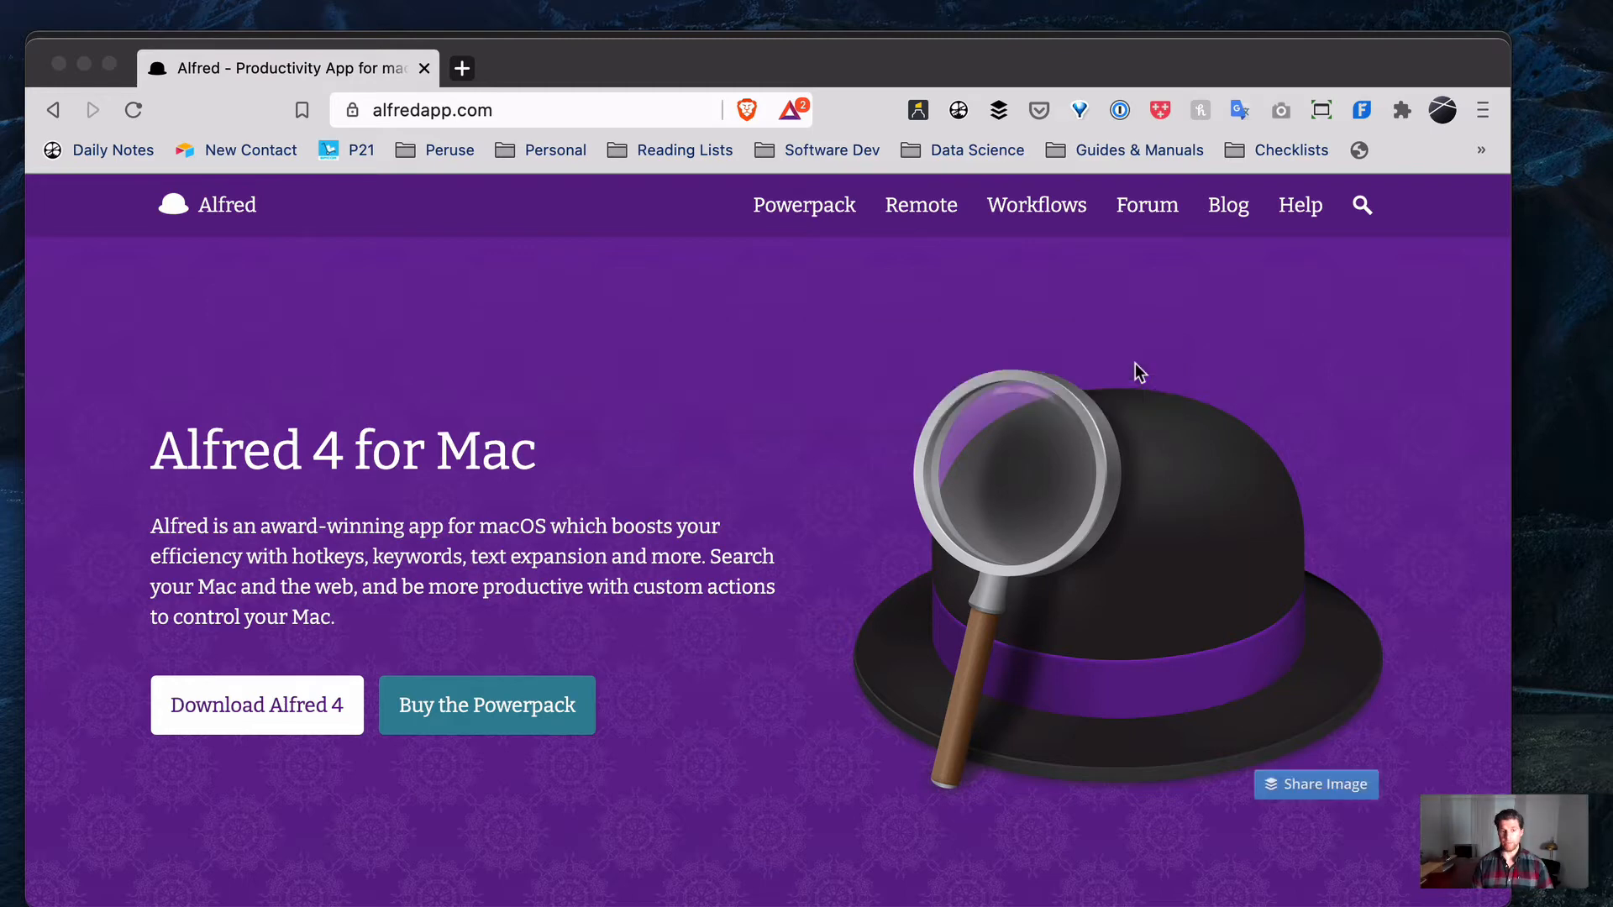
key("alt+space")
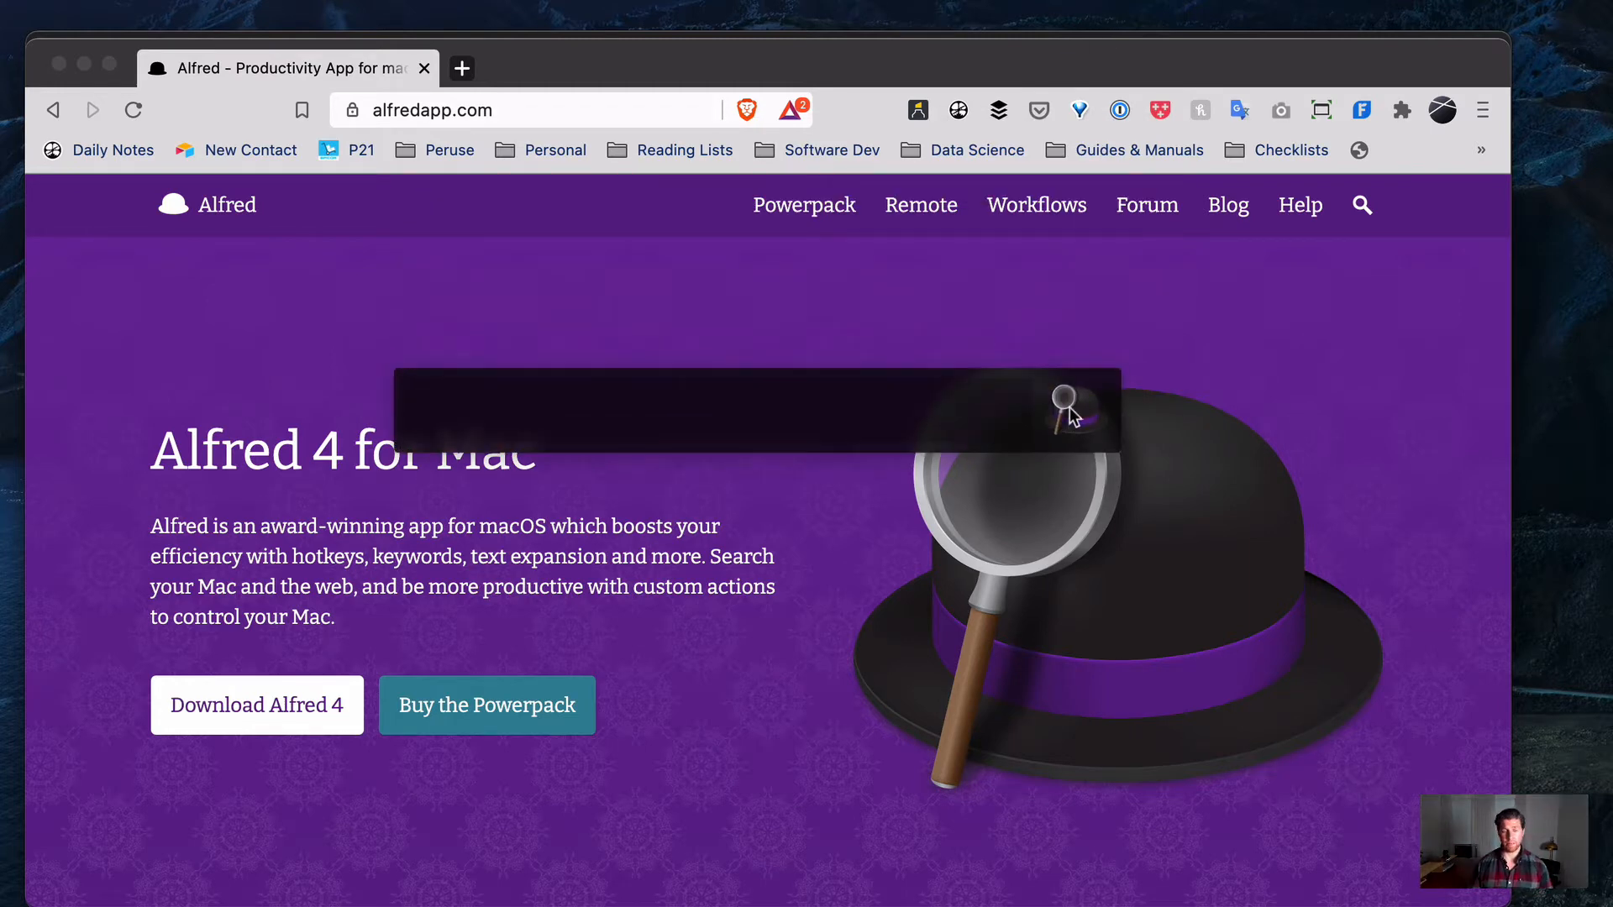
type("spo")
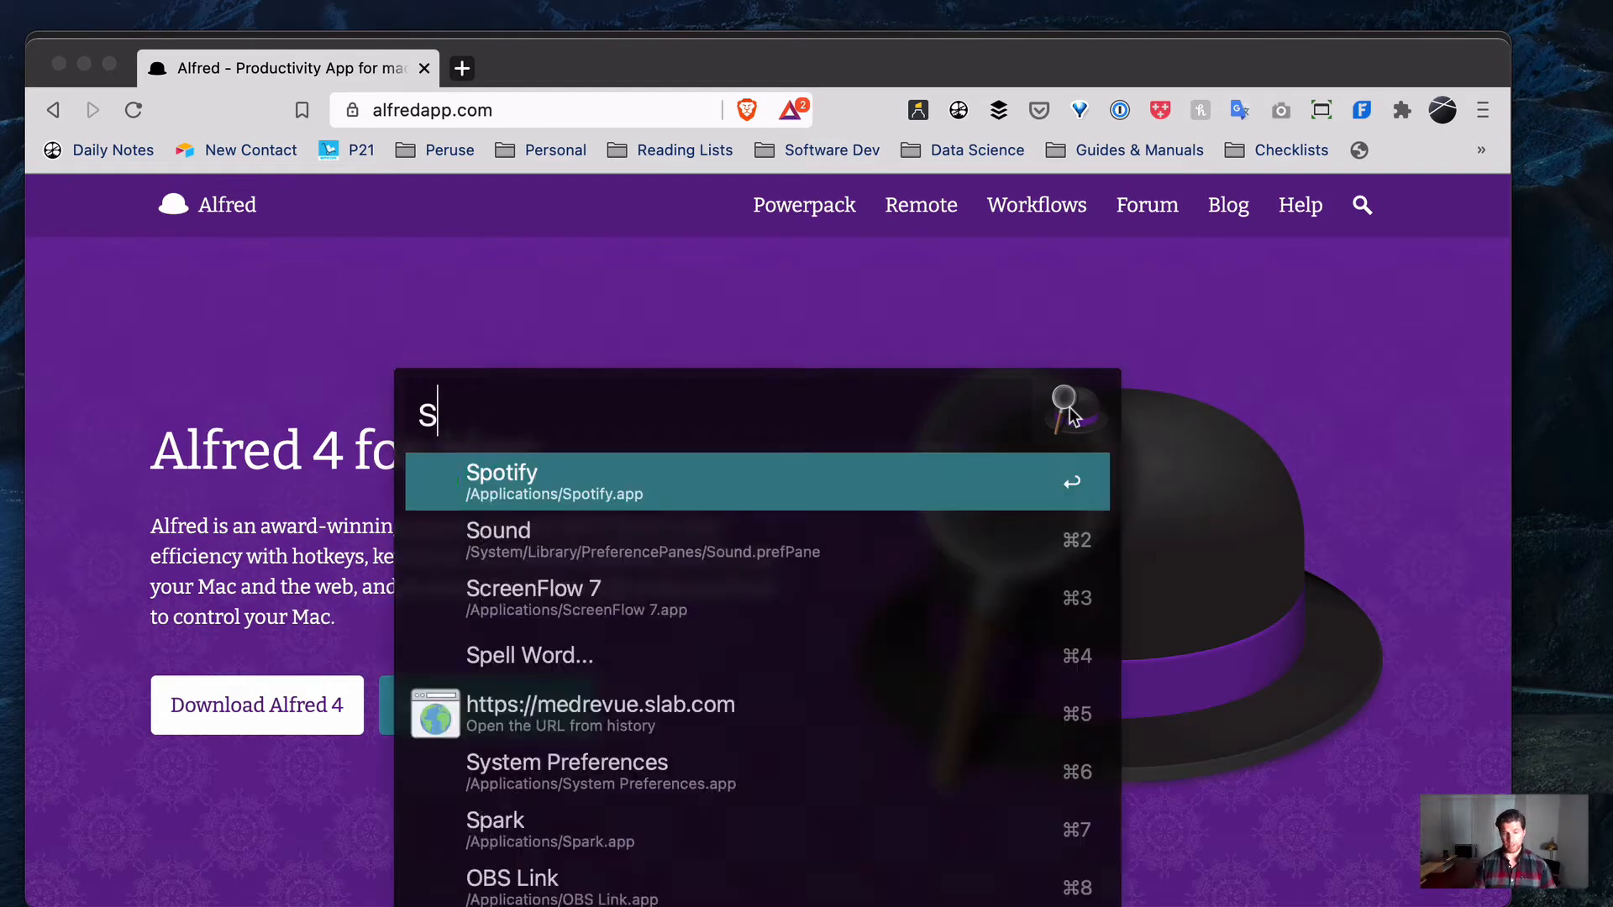
key("BackSpace")
key("BackSpace")
key("BackSpace")
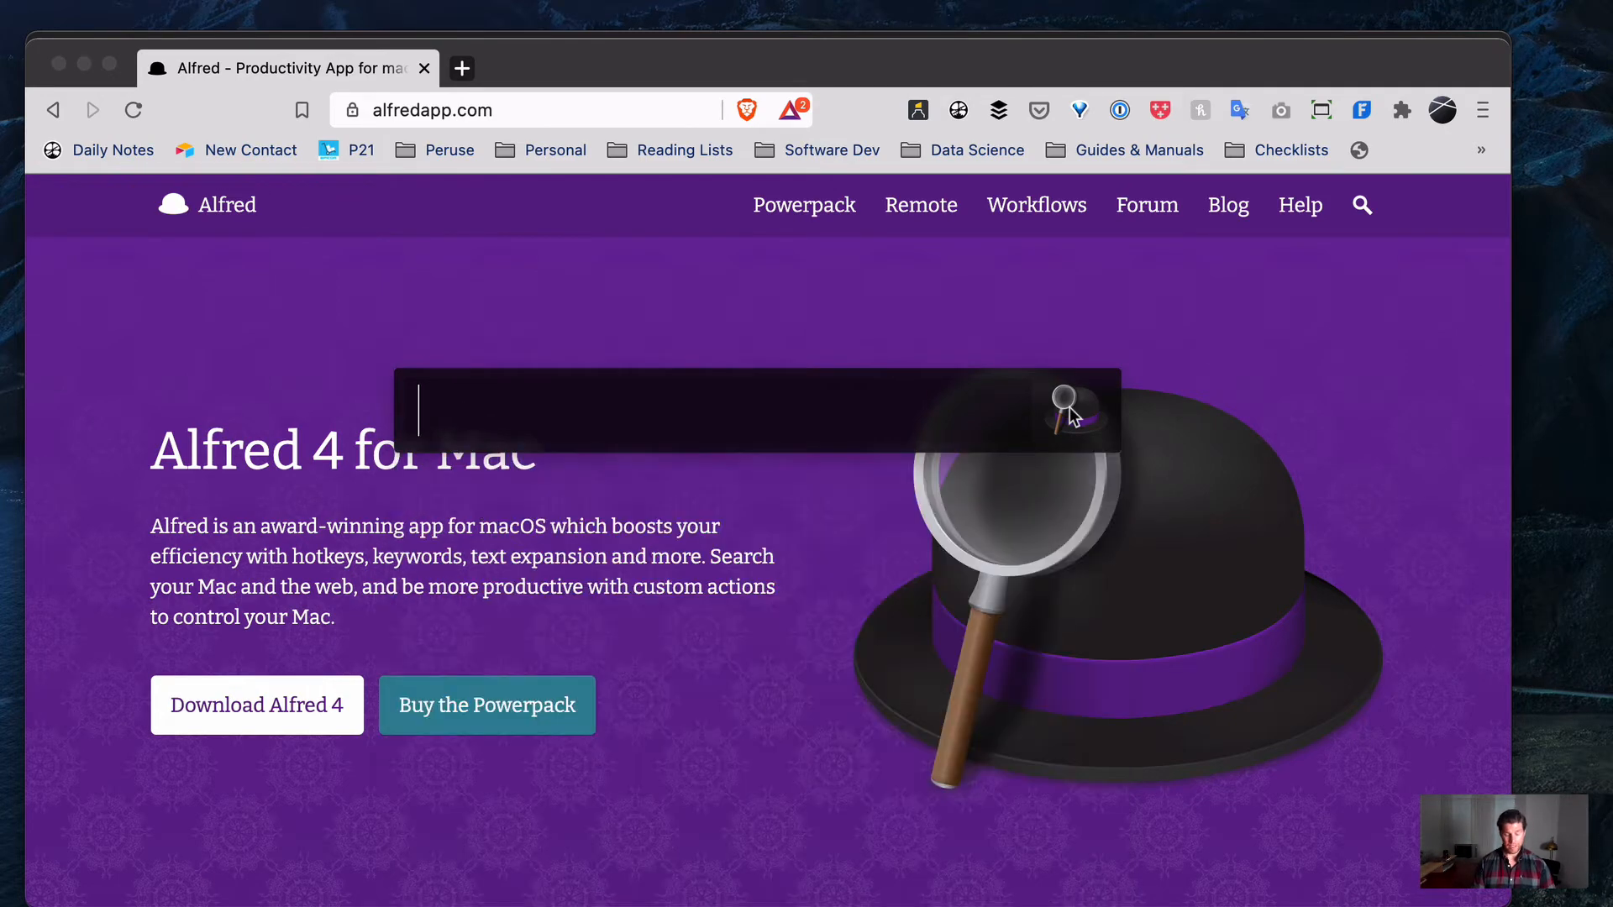
Search for apps and files matching "word", and clear the query.
type("word")
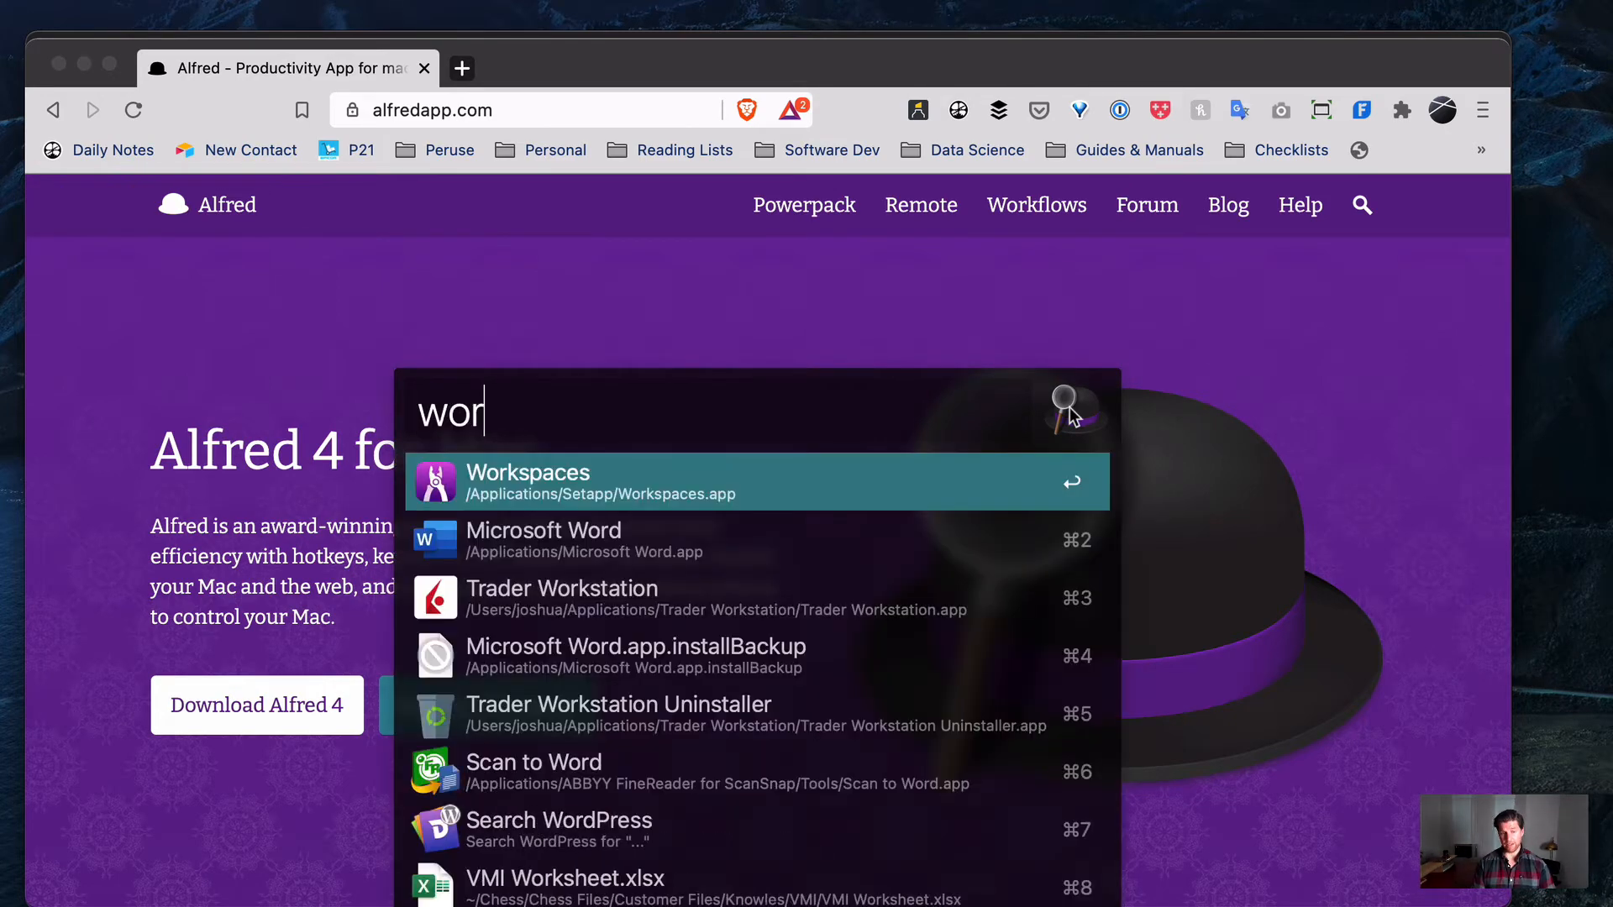
key("BackSpace")
key("BackSpace")
key("BackSpace")
key("BackSpace")
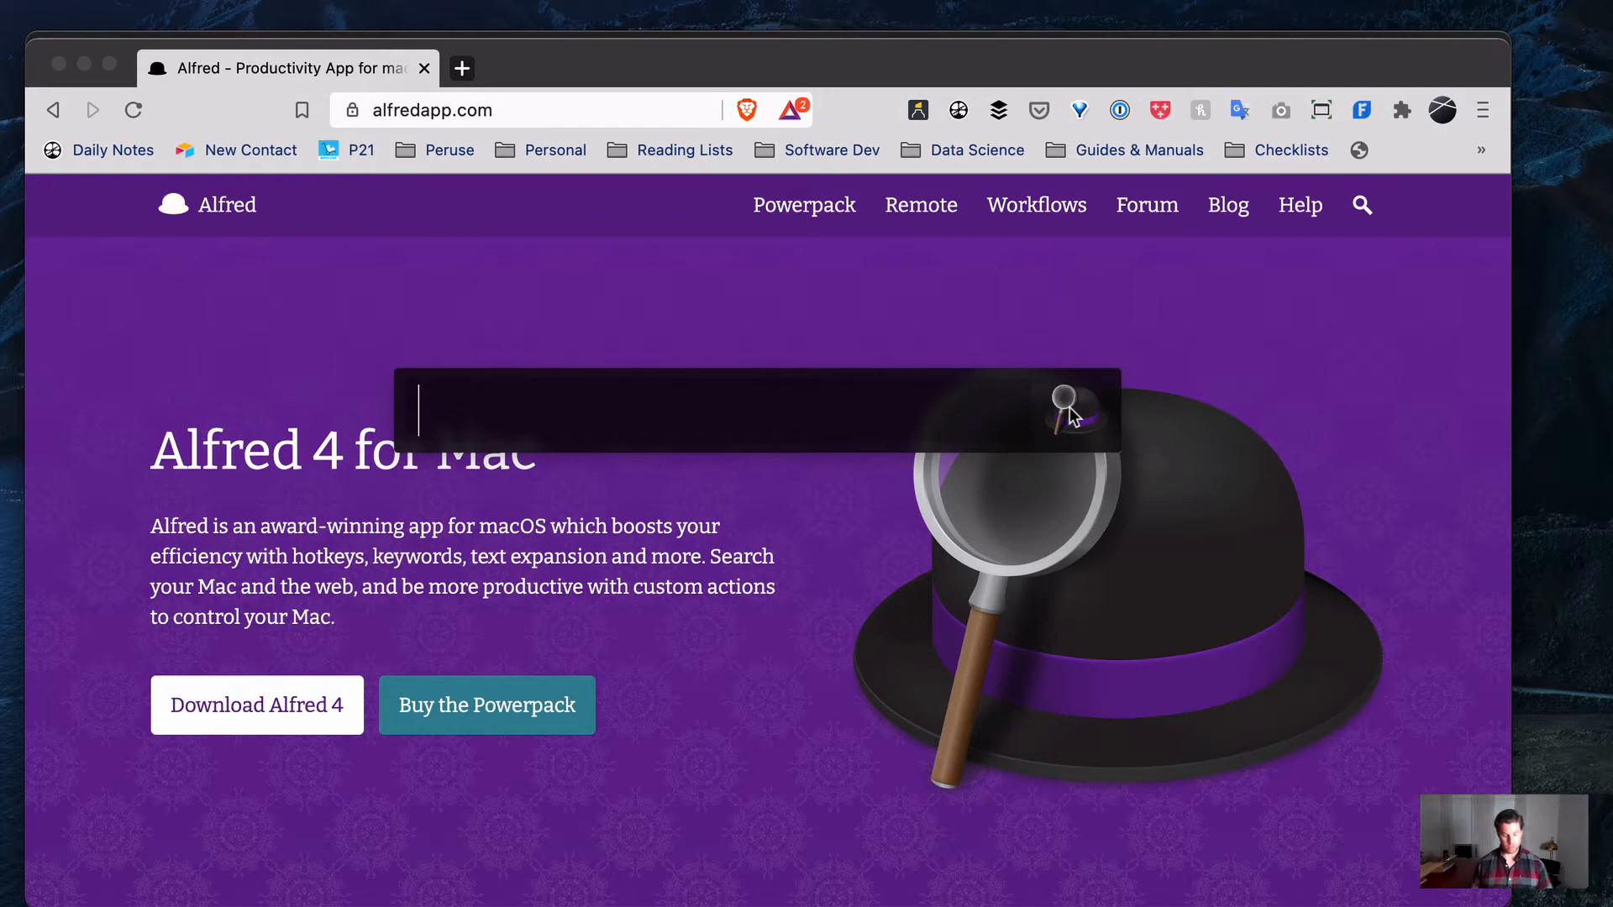
Search the print files for "nid" with the "p" keyword and browse through the matching PDFs.
type("p")
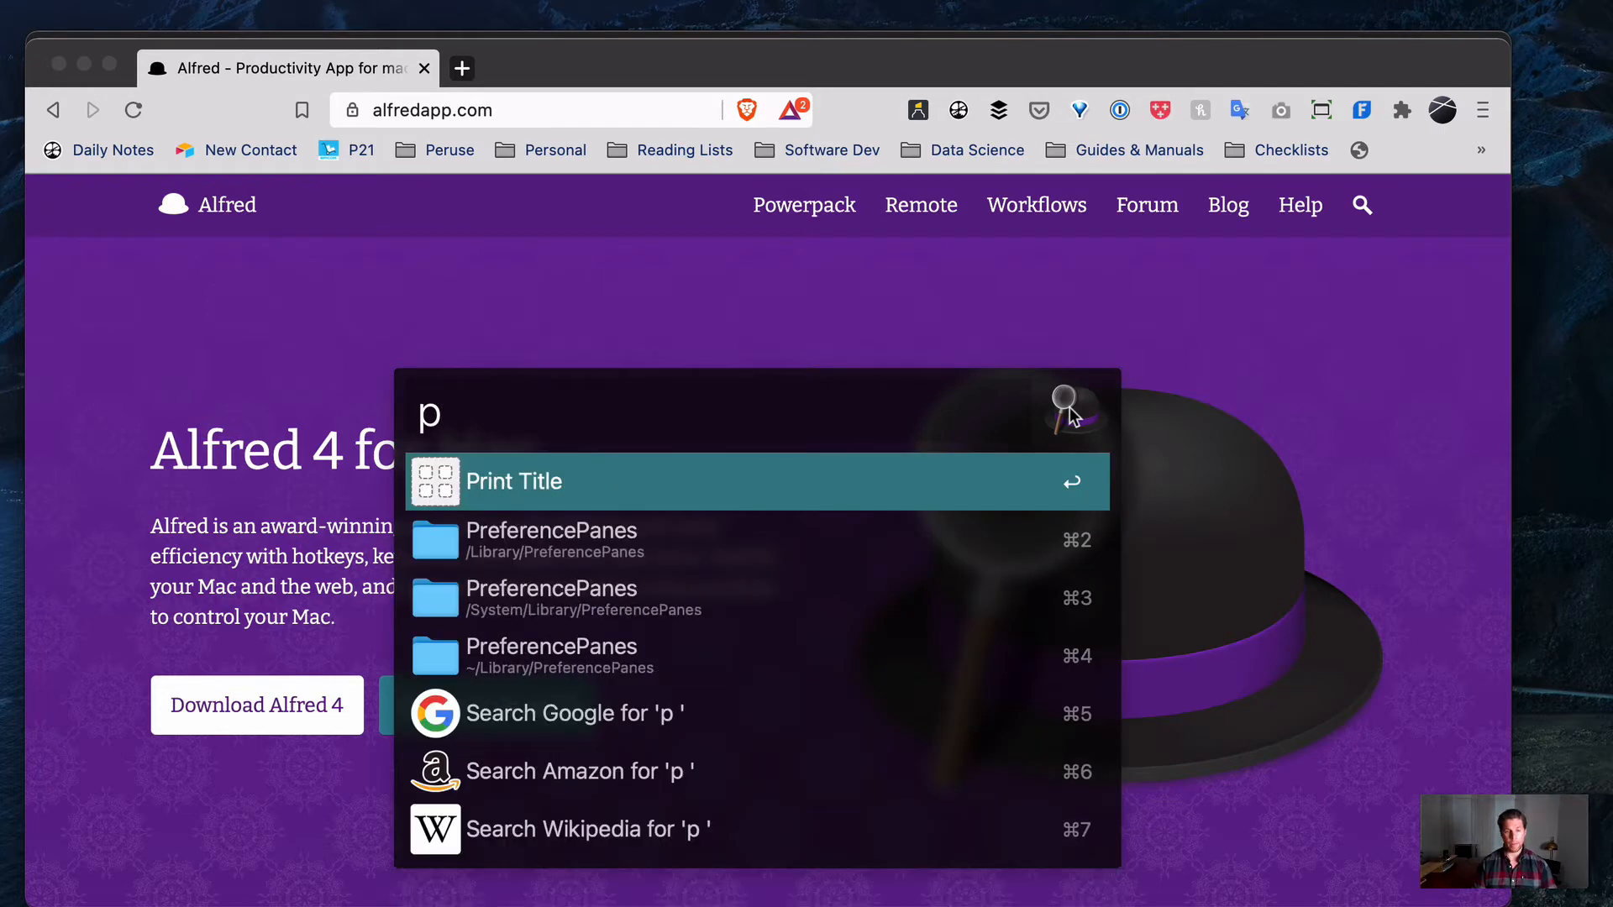
type(" nid")
key("Down")
key("Down")
key("Down")
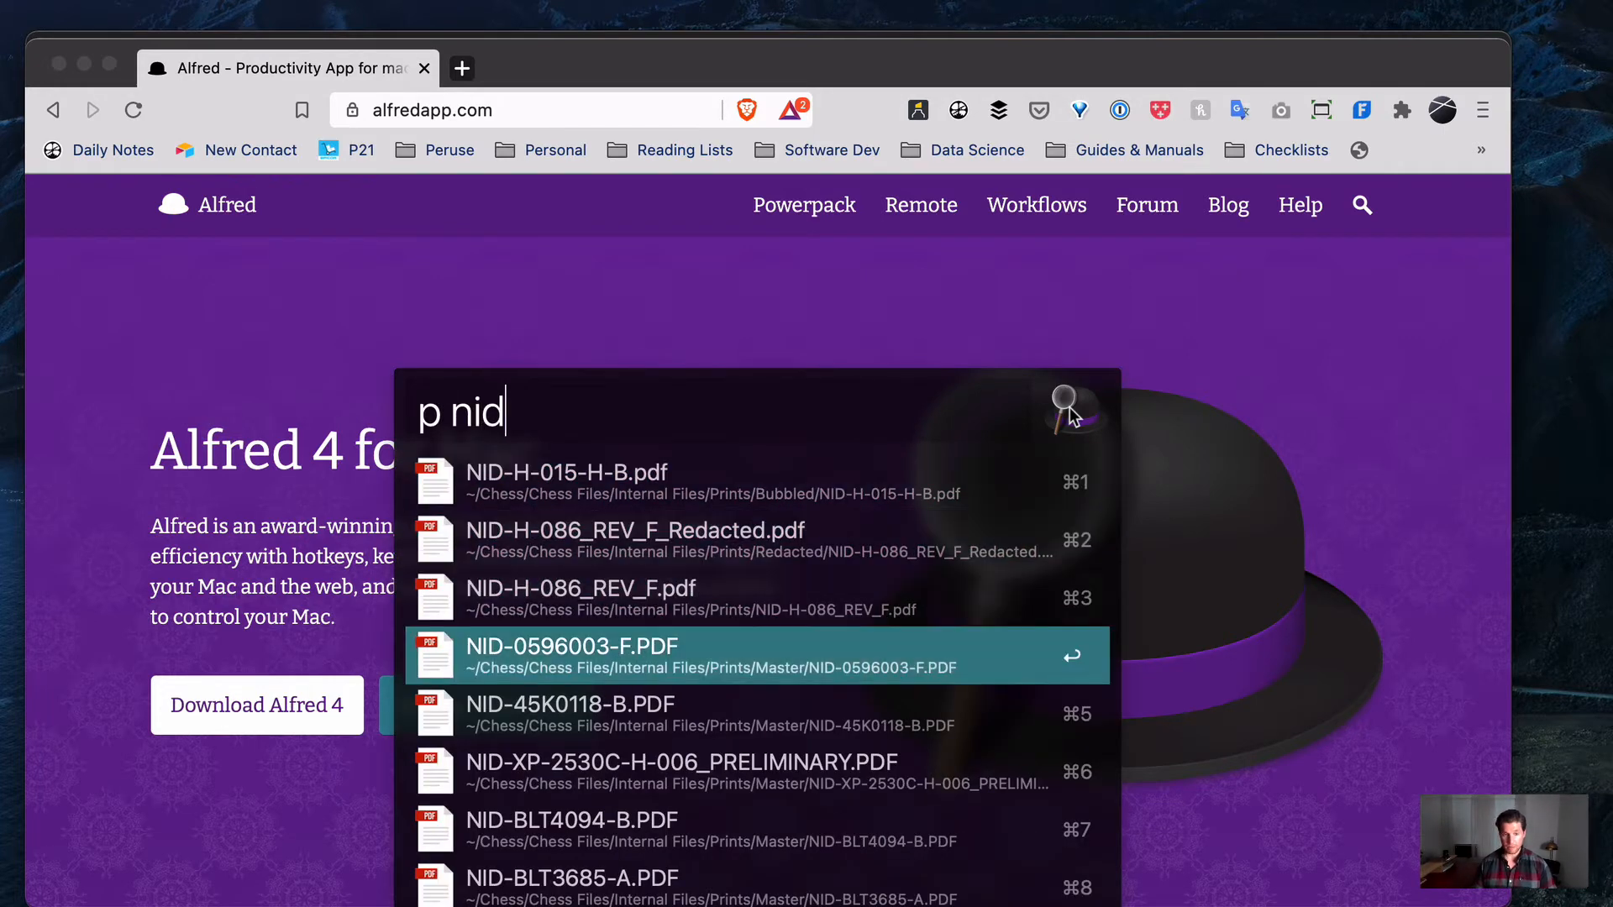
key("Down")
Change the print search to "H-056" and browse the matching files to highlight NID-H-056-F.pdf.
key("BackSpace")
key("Down")
key("BackSpace")
key("BackSpace")
type("H-056")
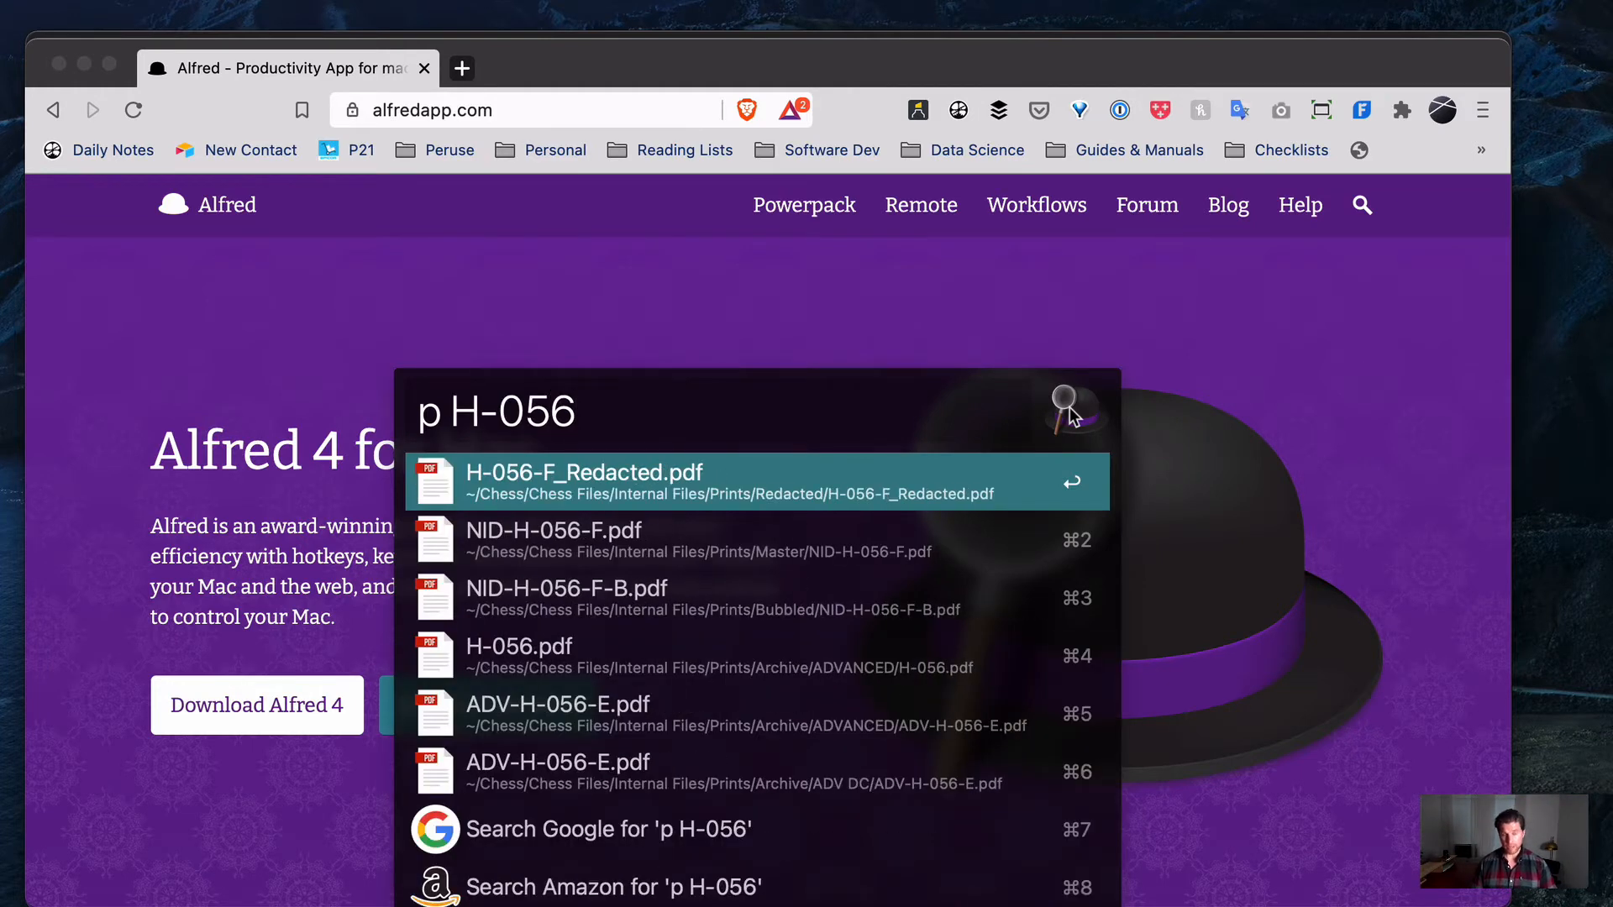
key("Down")
key("Down")
key("Down")
key("Down")
key("Up")
key("Up")
key("Up")
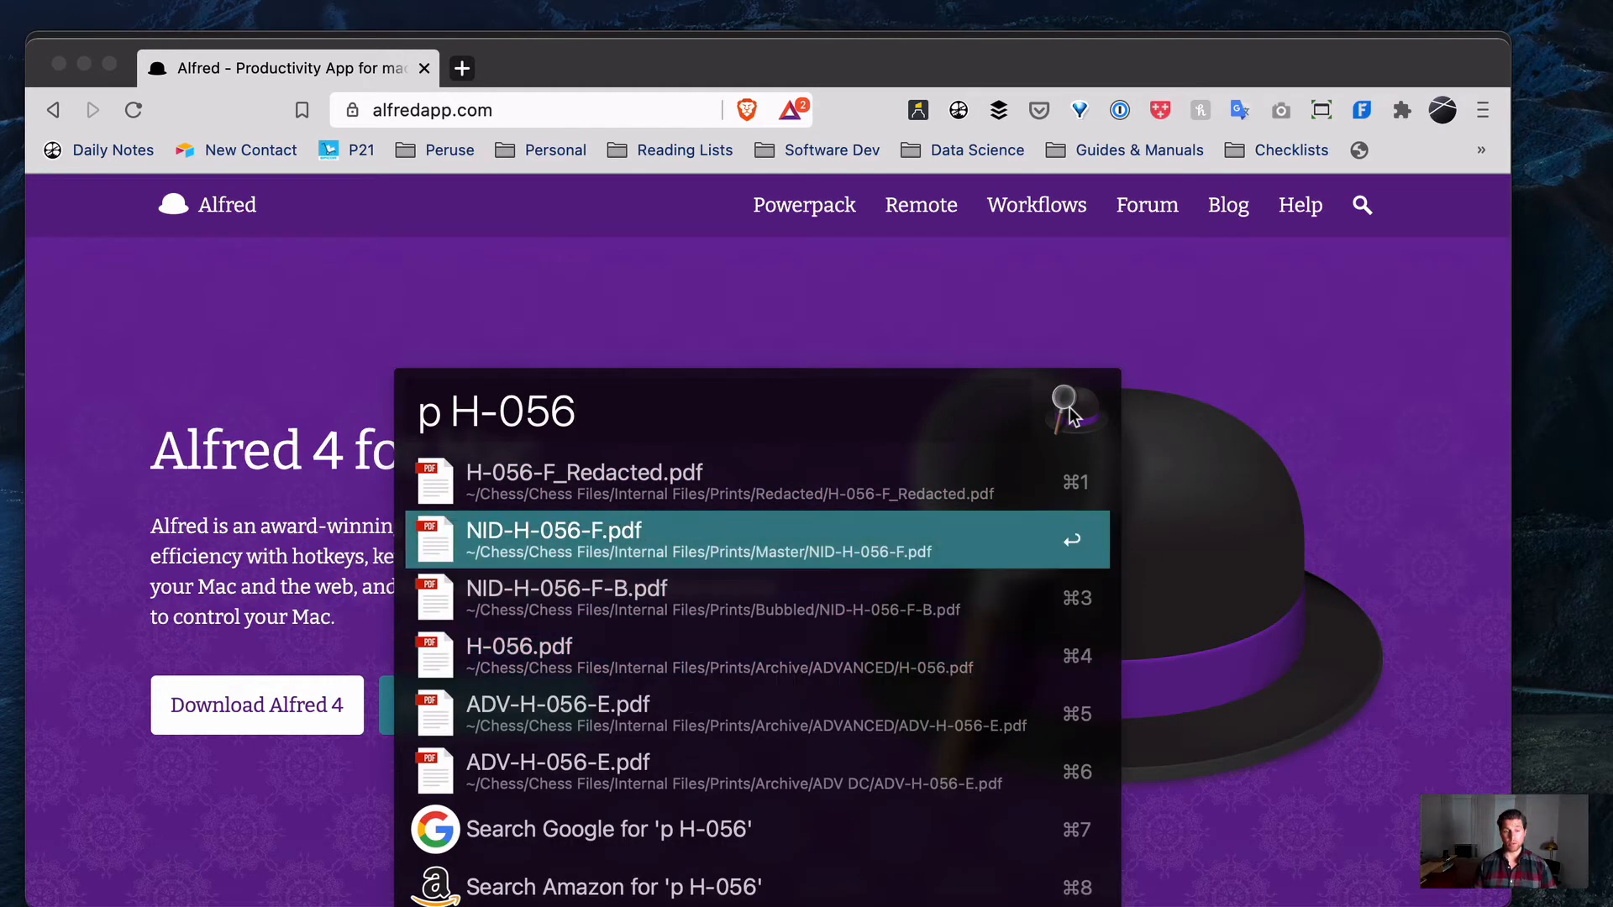
Replace the print number with "nid" in the print search, and dismiss the search bar.
key("BackSpace")
key("BackSpace")
key("BackSpace")
key("BackSpace")
key("BackSpace")
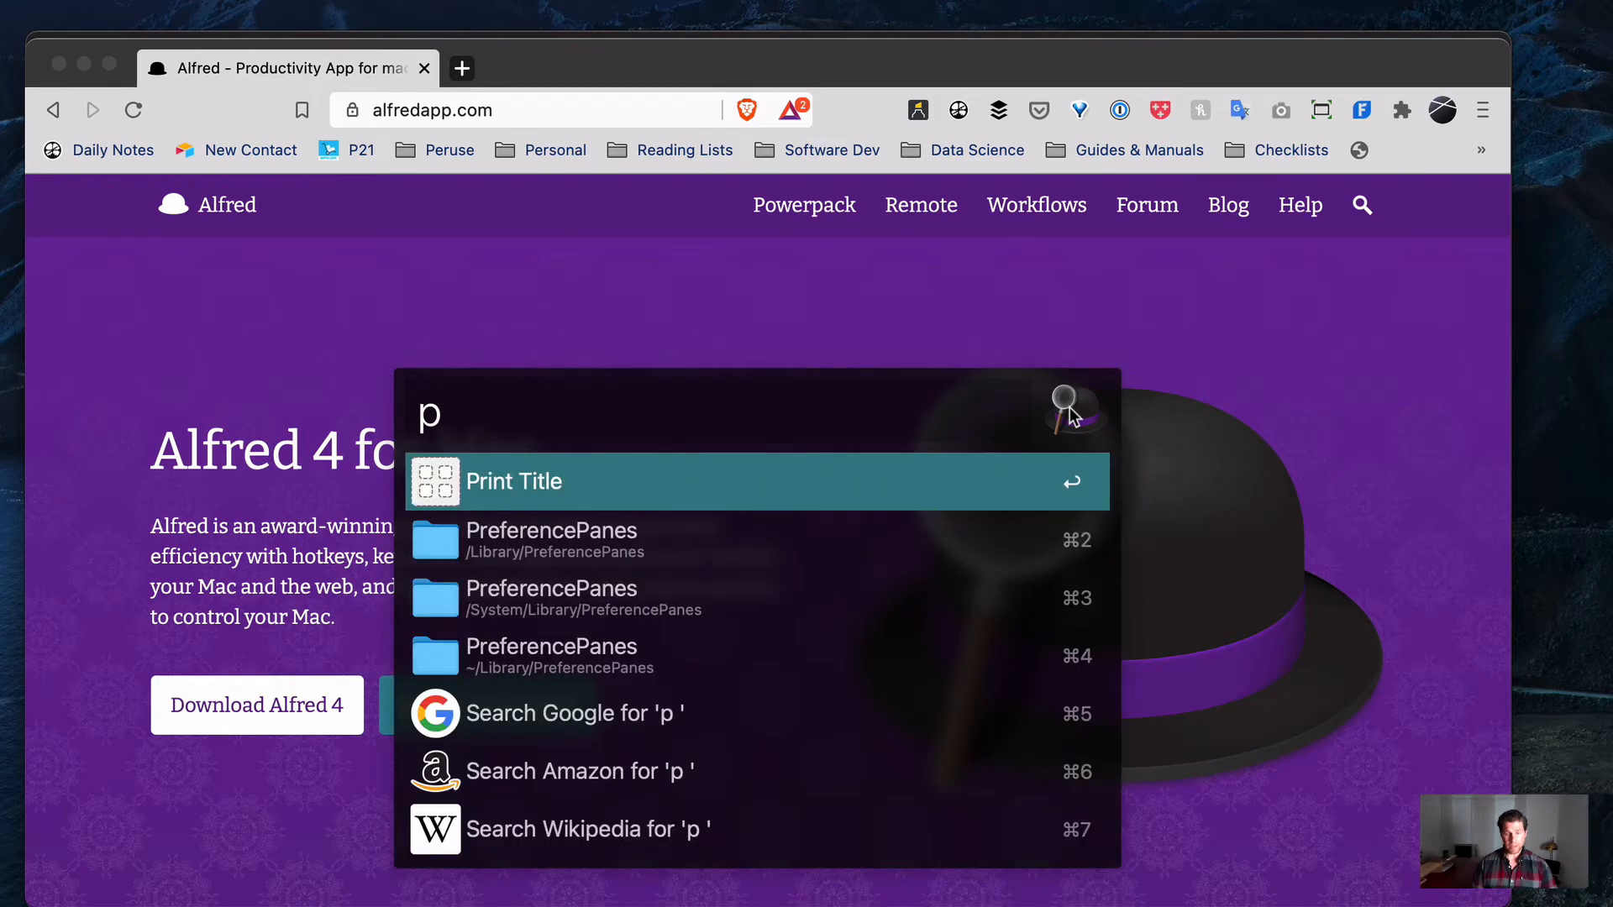
type("nid")
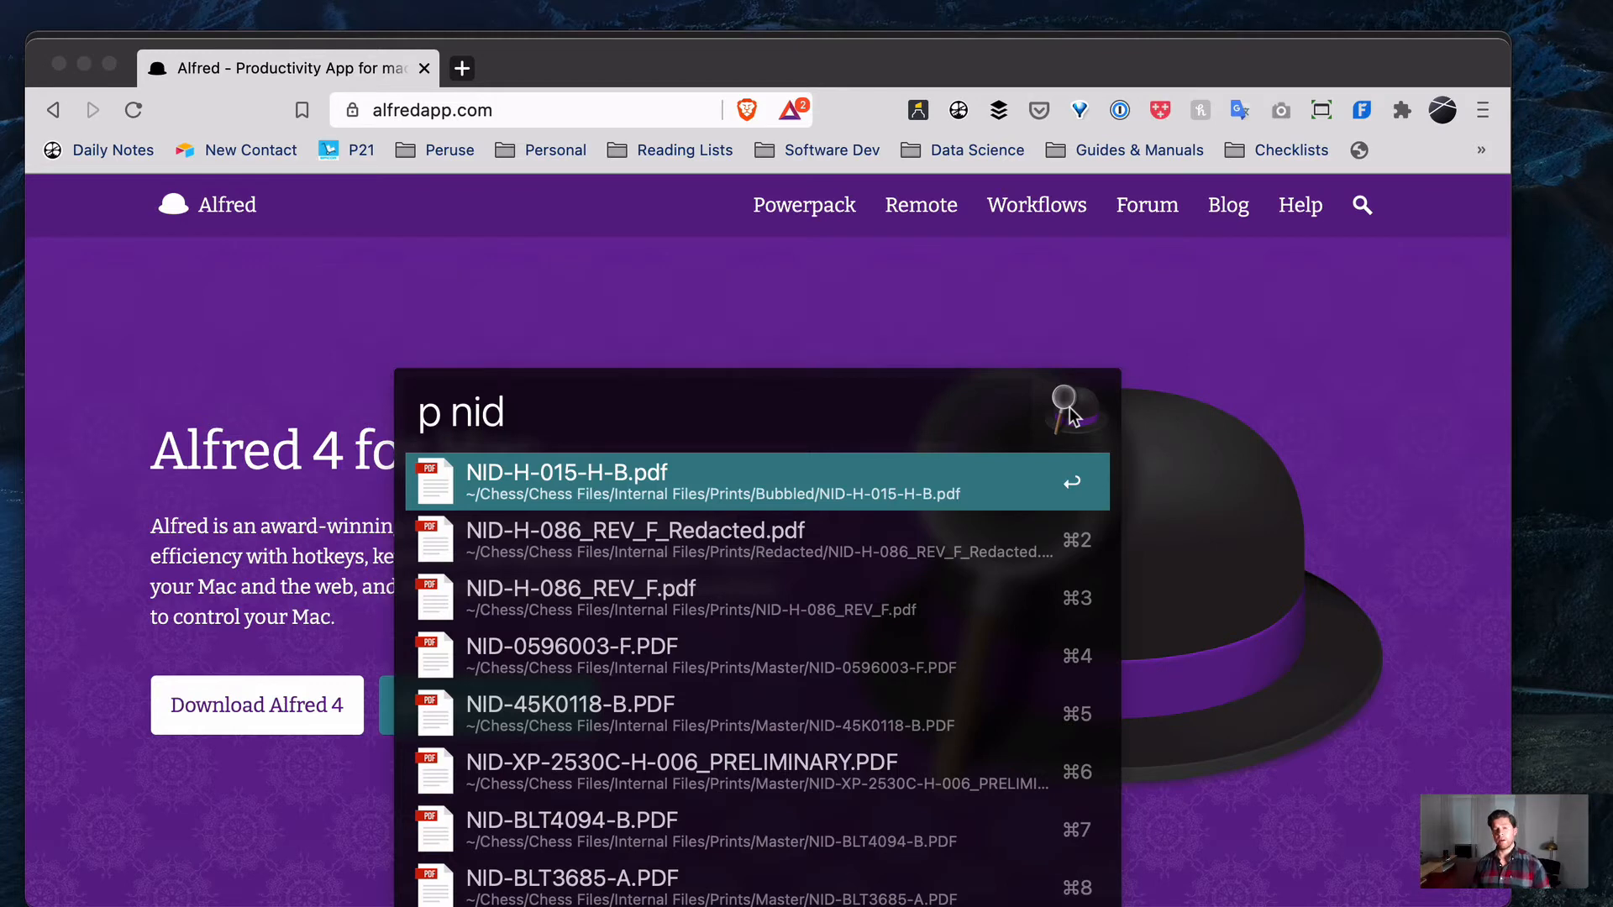
key("Escape")
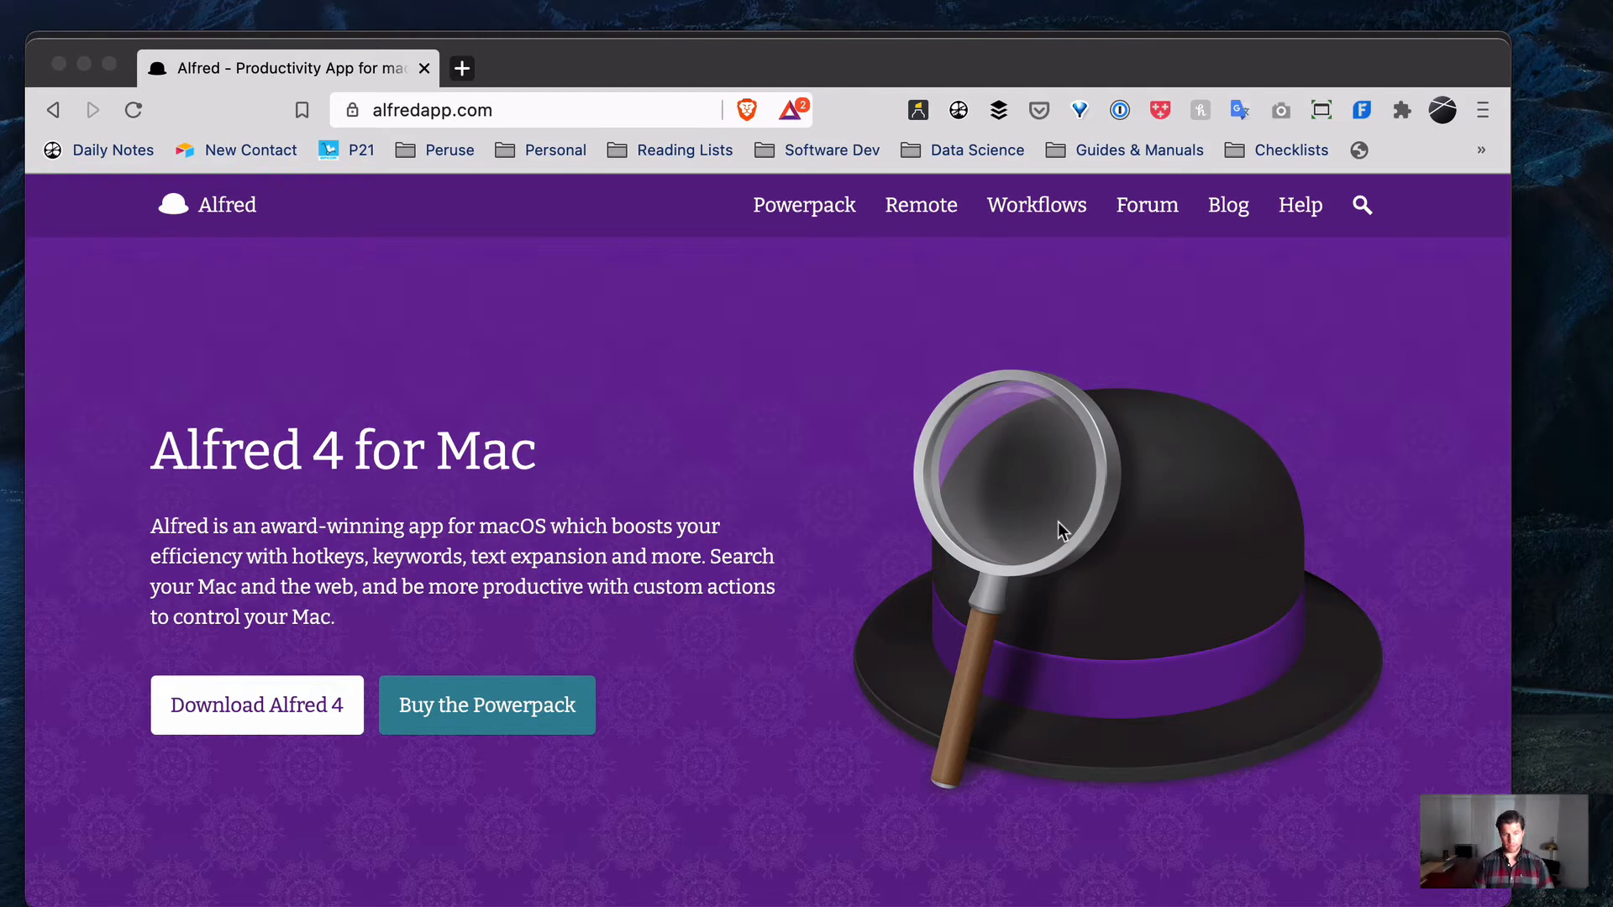
Convert 52 lb to kg in the Alfred search bar using the "conv" keyword.
key("alt+space")
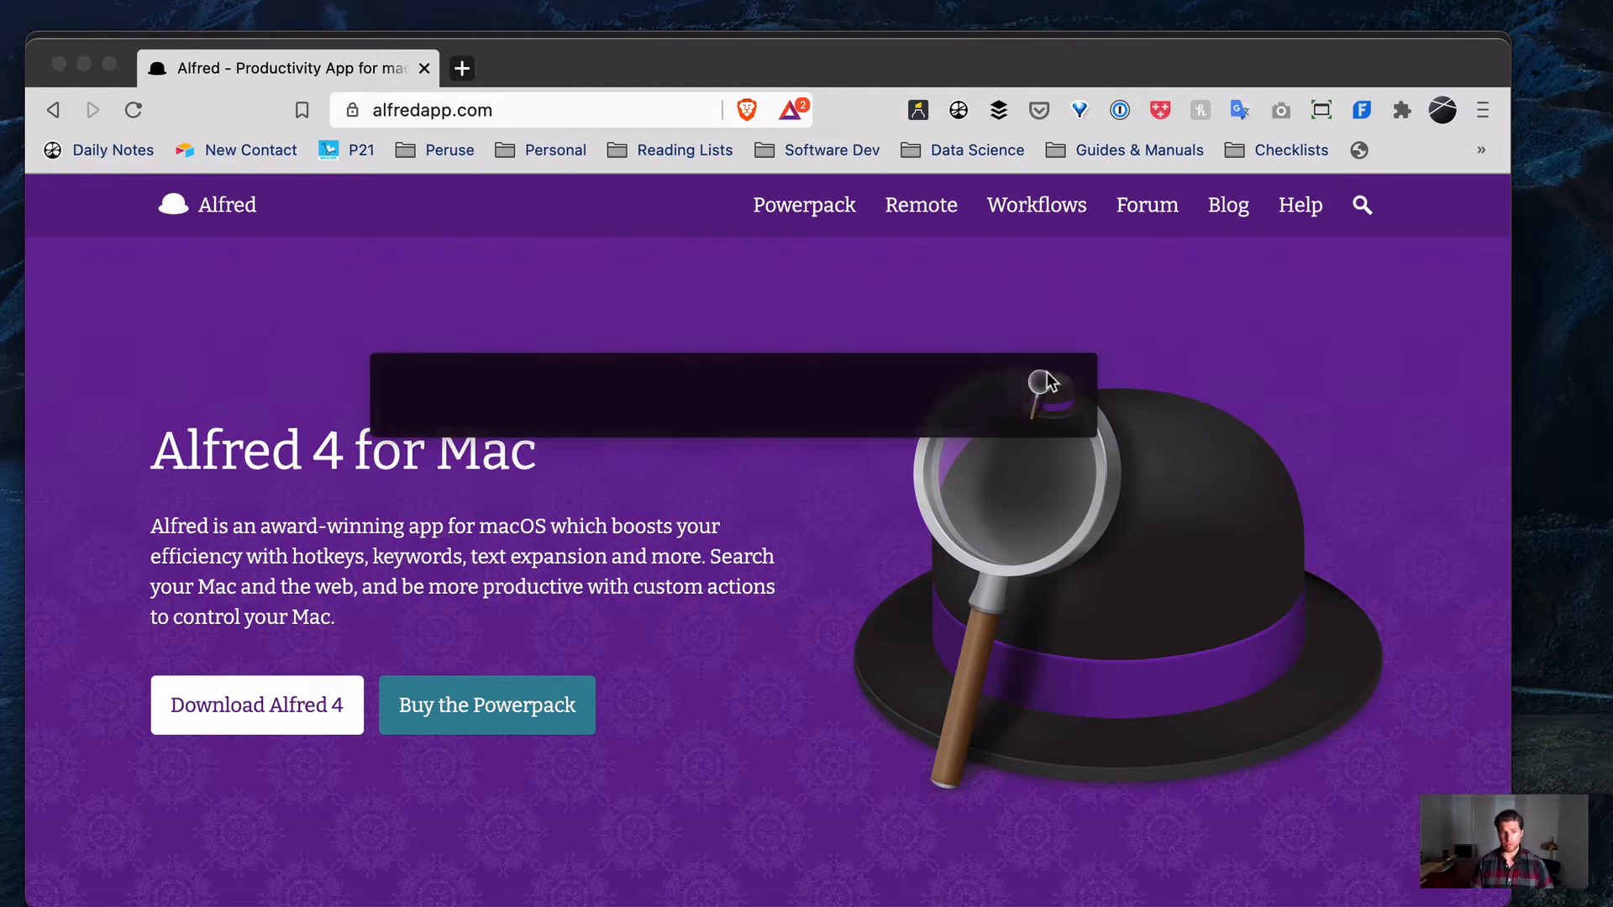
type("conv")
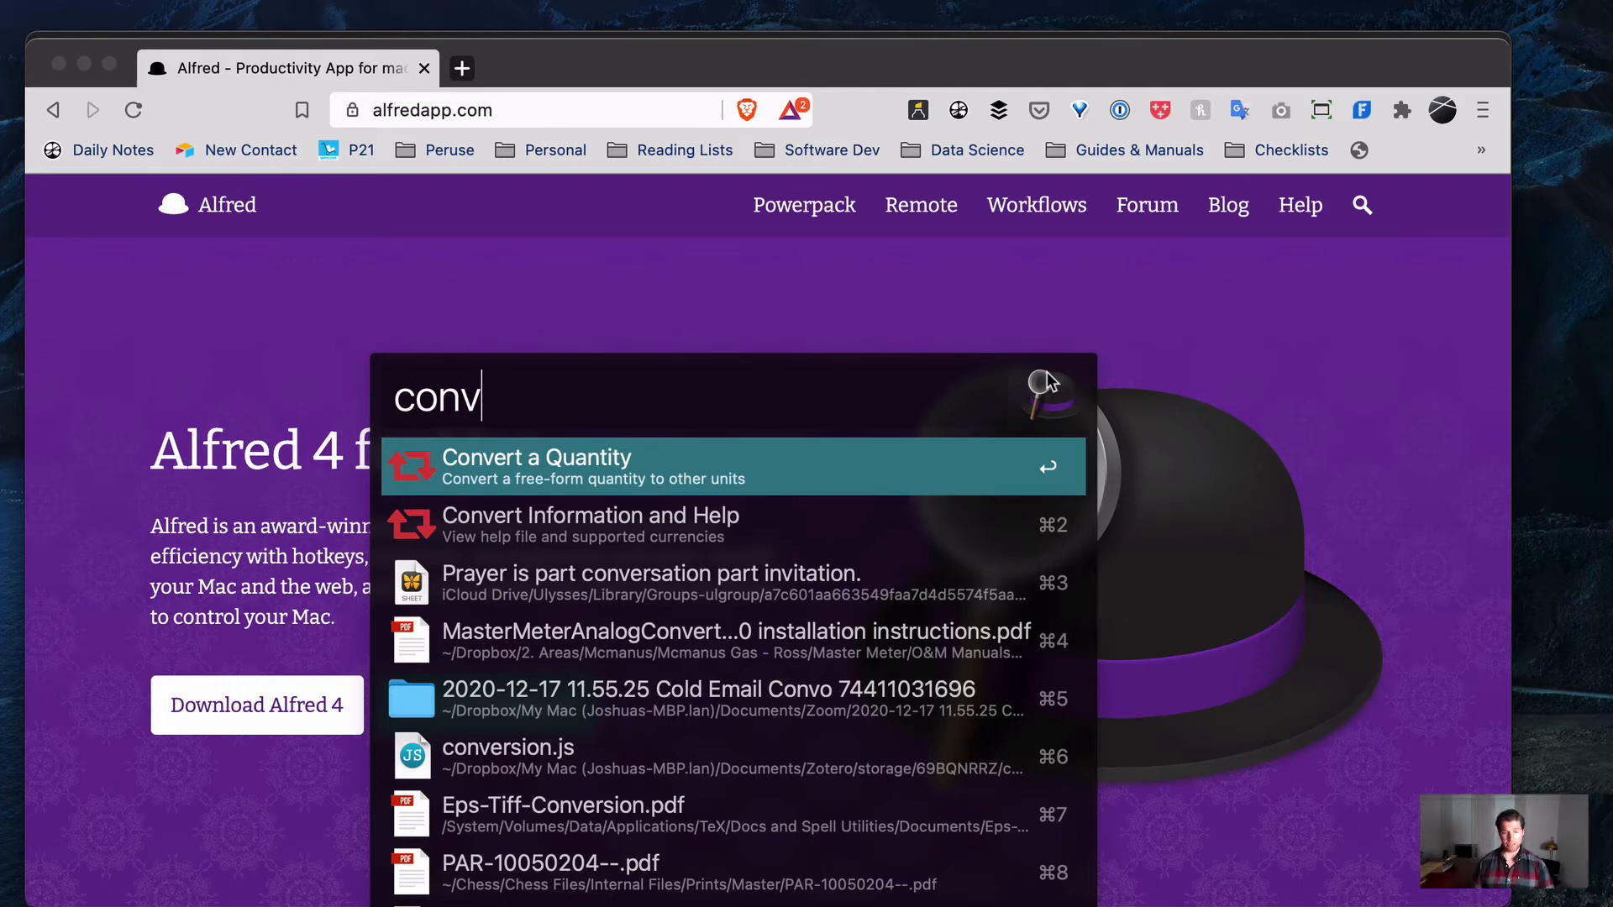
type("52 ")
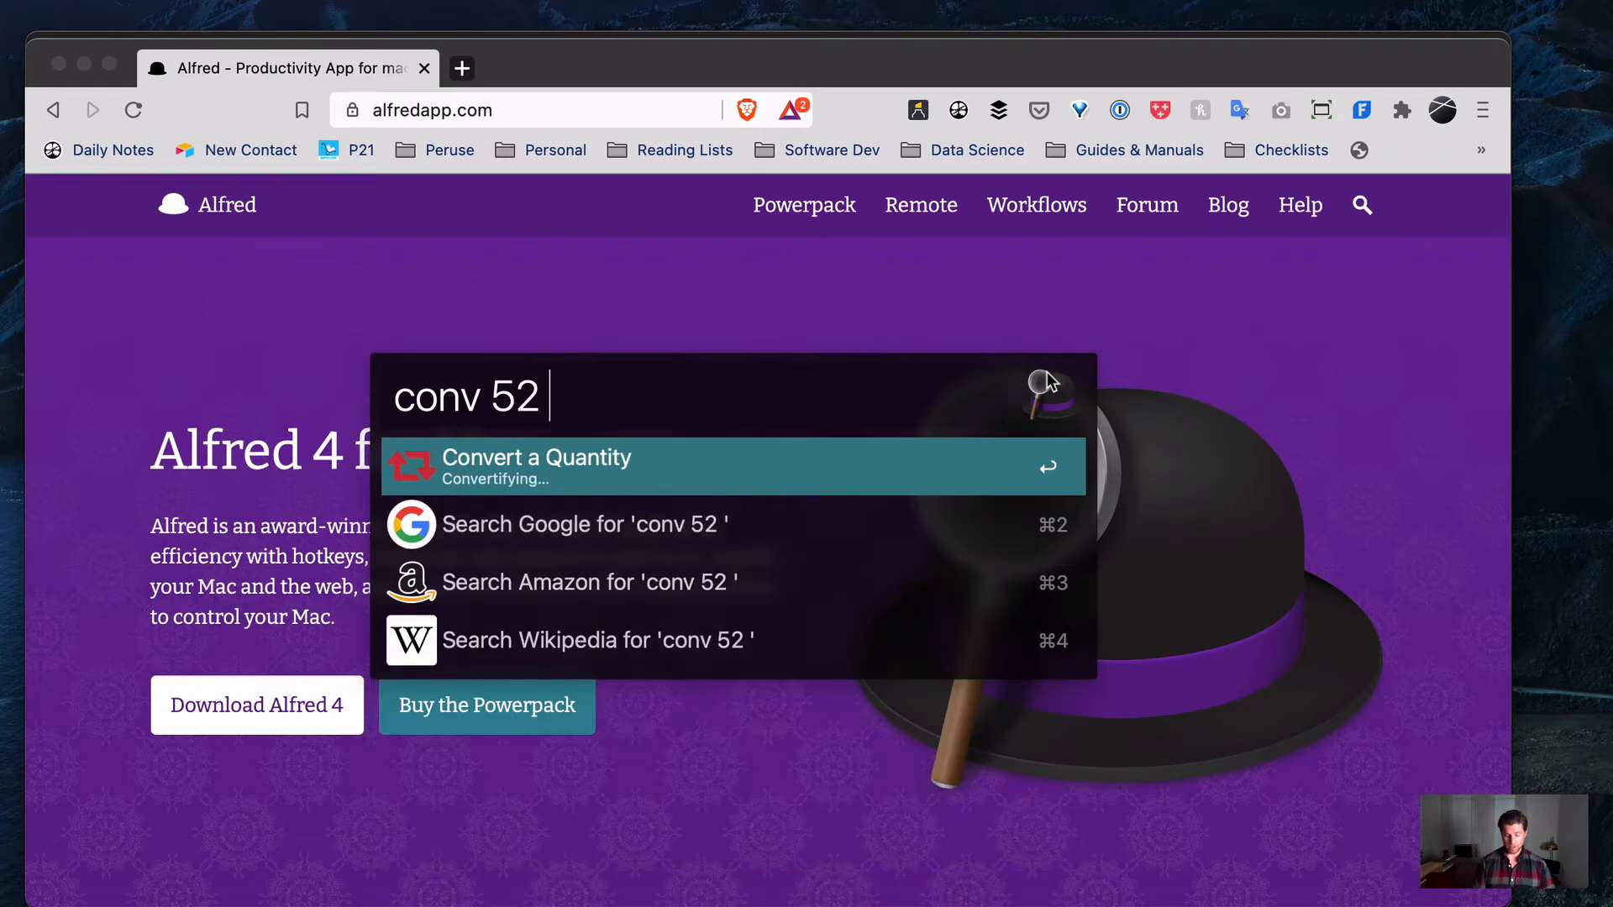
type("lb kg")
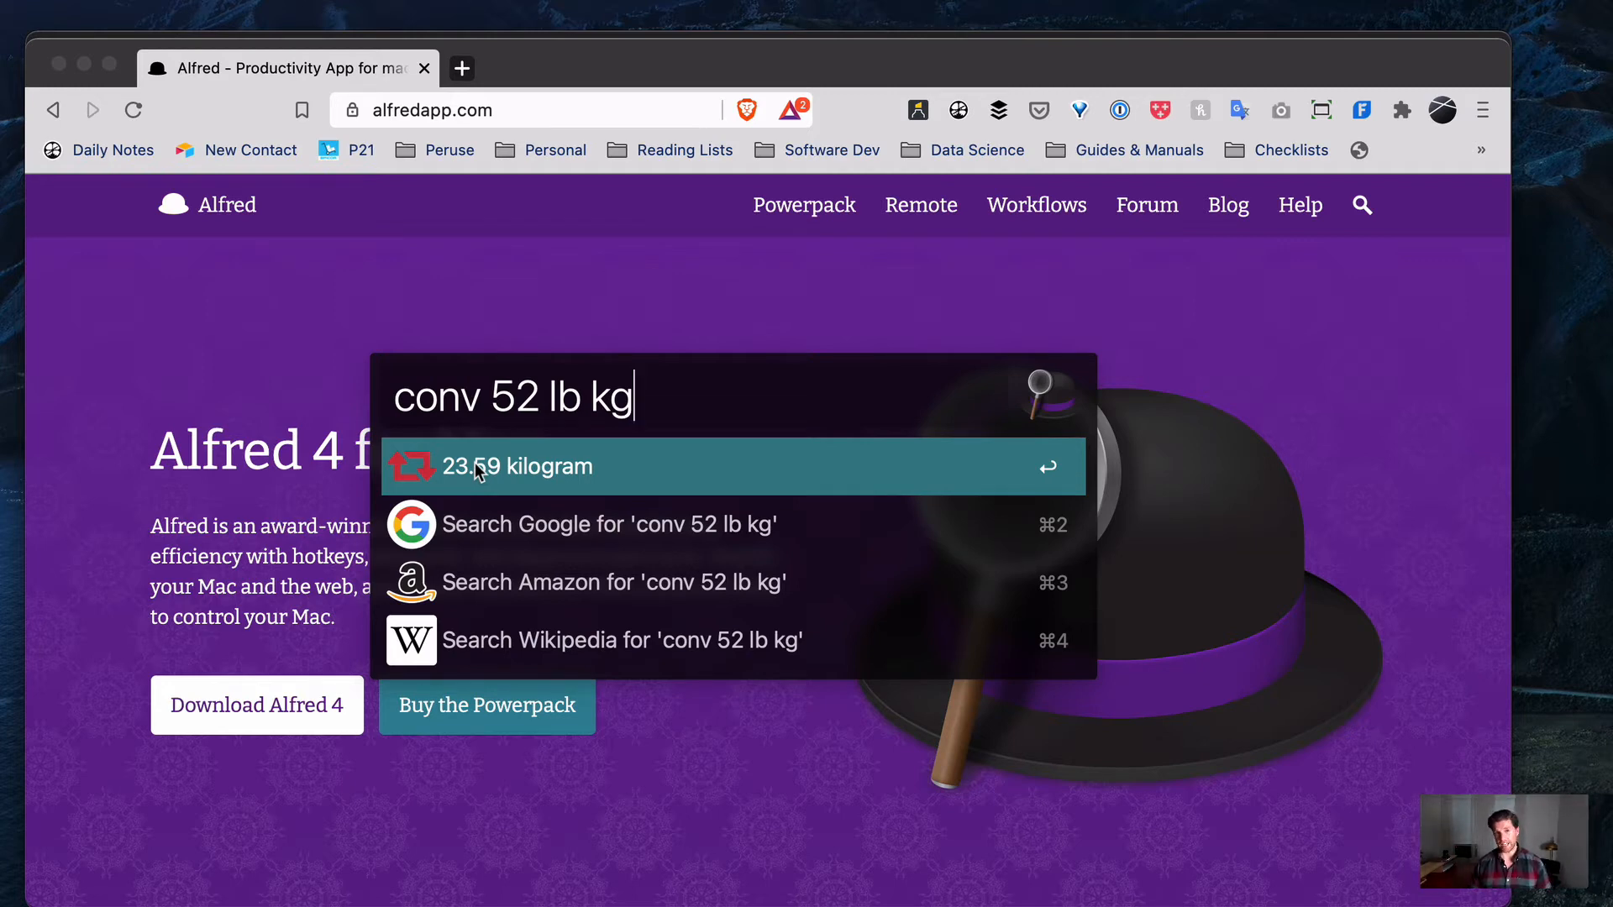
Clear the conversion, calculate 52*52 in the search bar, and copy the result to the clipboard.
key("BackSpace")
key("BackSpace")
key("BackSpace")
key("BackSpace")
key("BackSpace")
key("BackSpace")
key("BackSpace")
key("BackSpace")
key("BackSpace")
key("BackSpace")
key("BackSpace")
key("BackSpace")
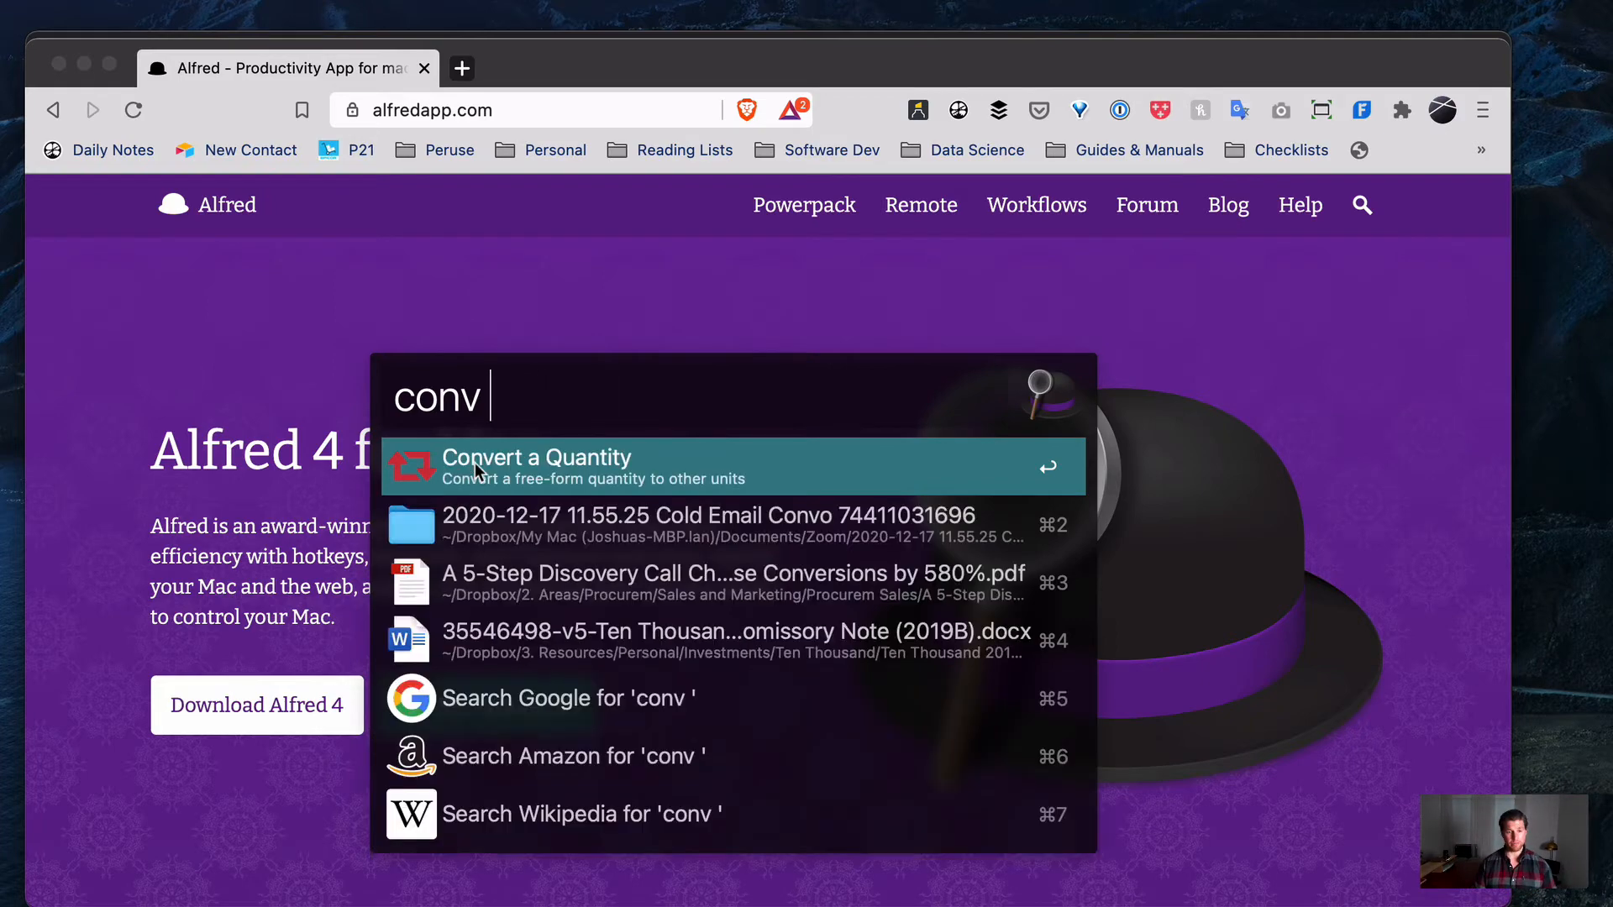
key("BackSpace")
type("52*52")
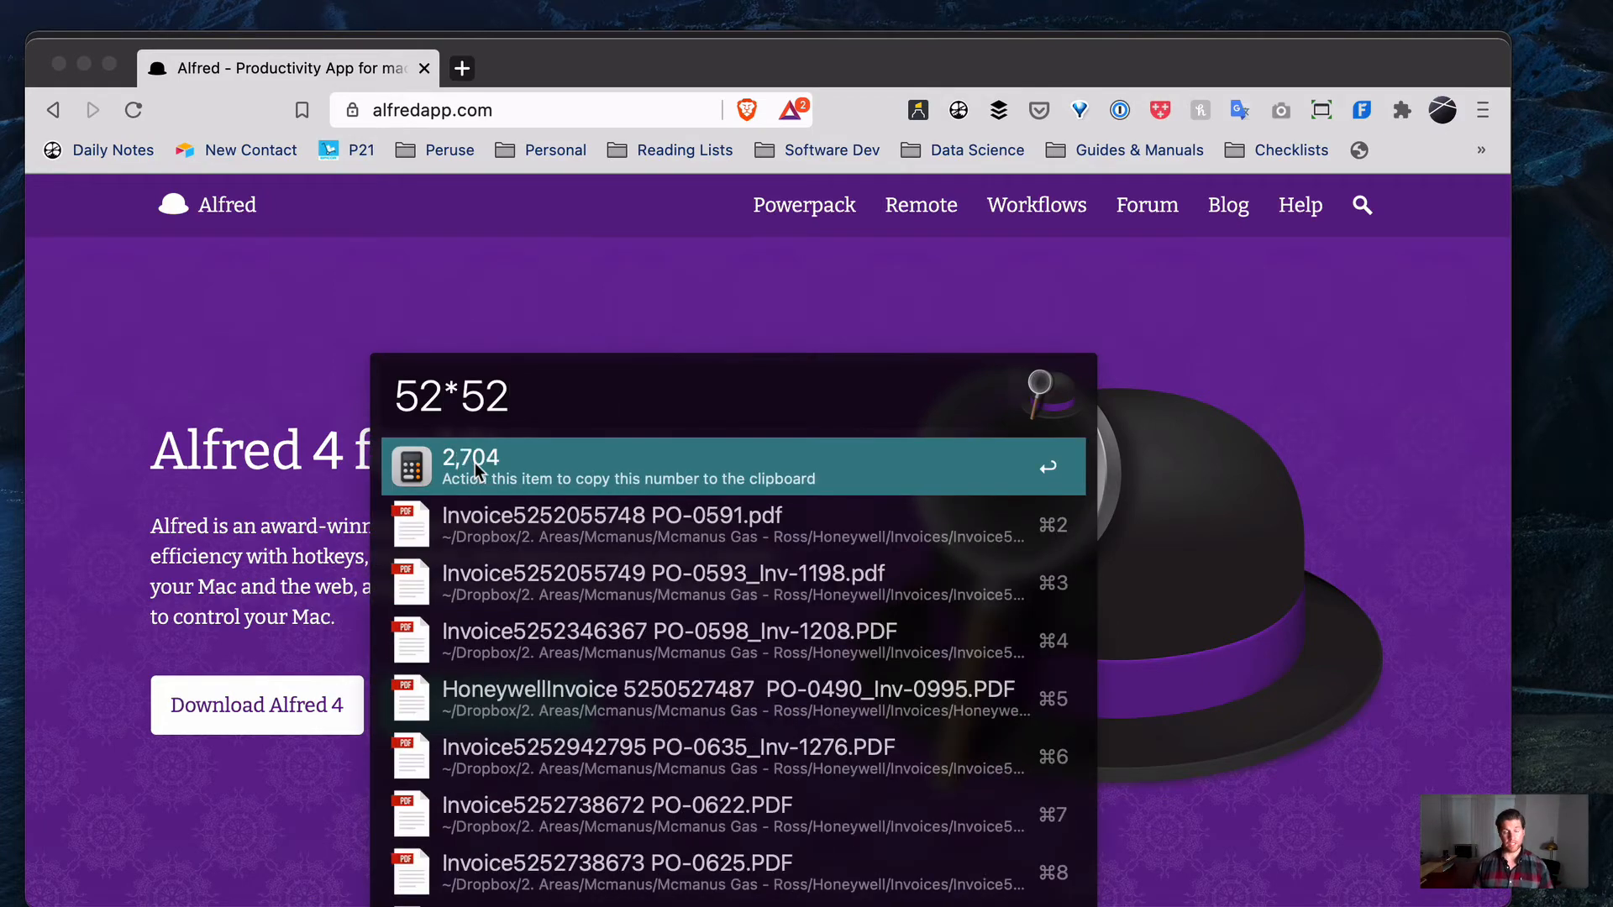
key("Return")
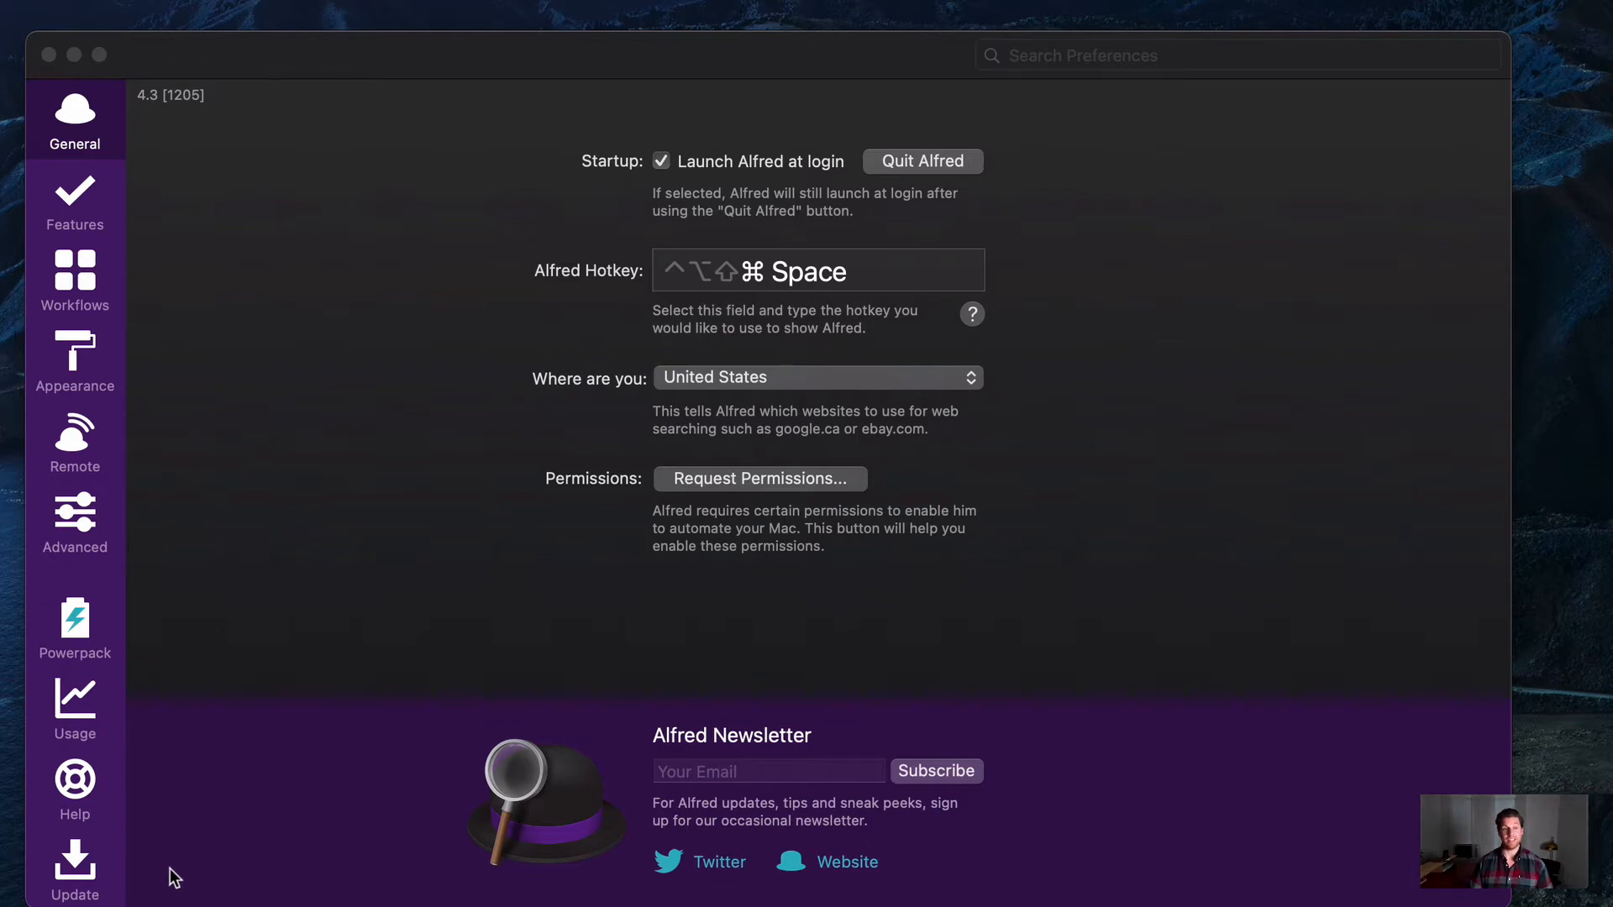
Add the "AFC - Mexico - Mexico Documents" folder from AFC Industries to the search scope of Alfred's default results.
left_click(82, 205)
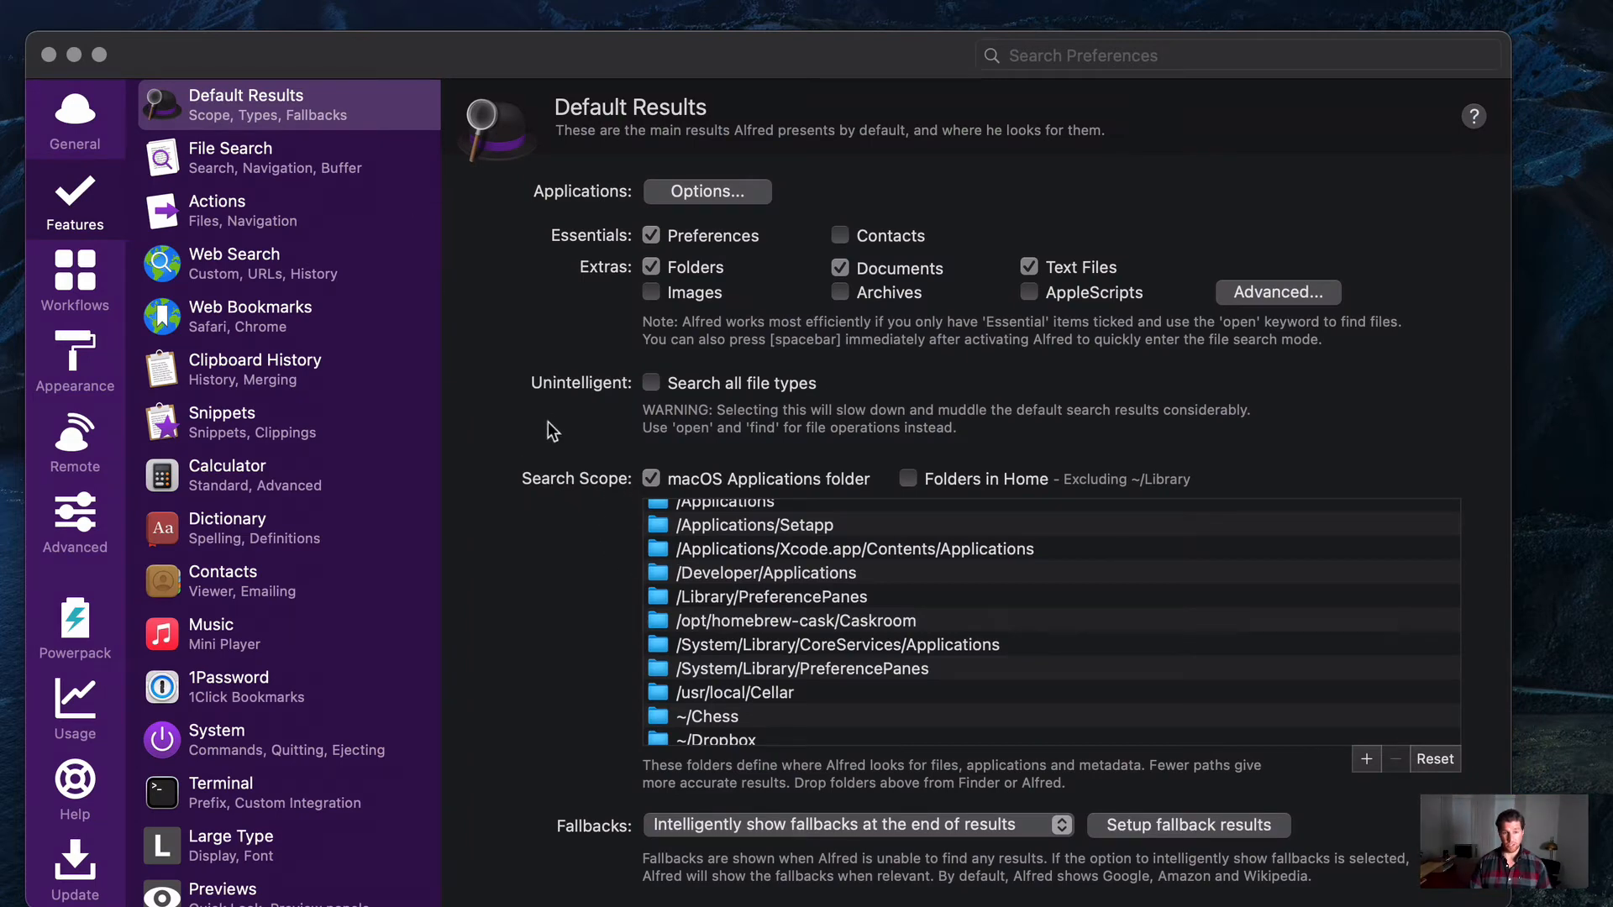
scroll(756, 618, "up", 1)
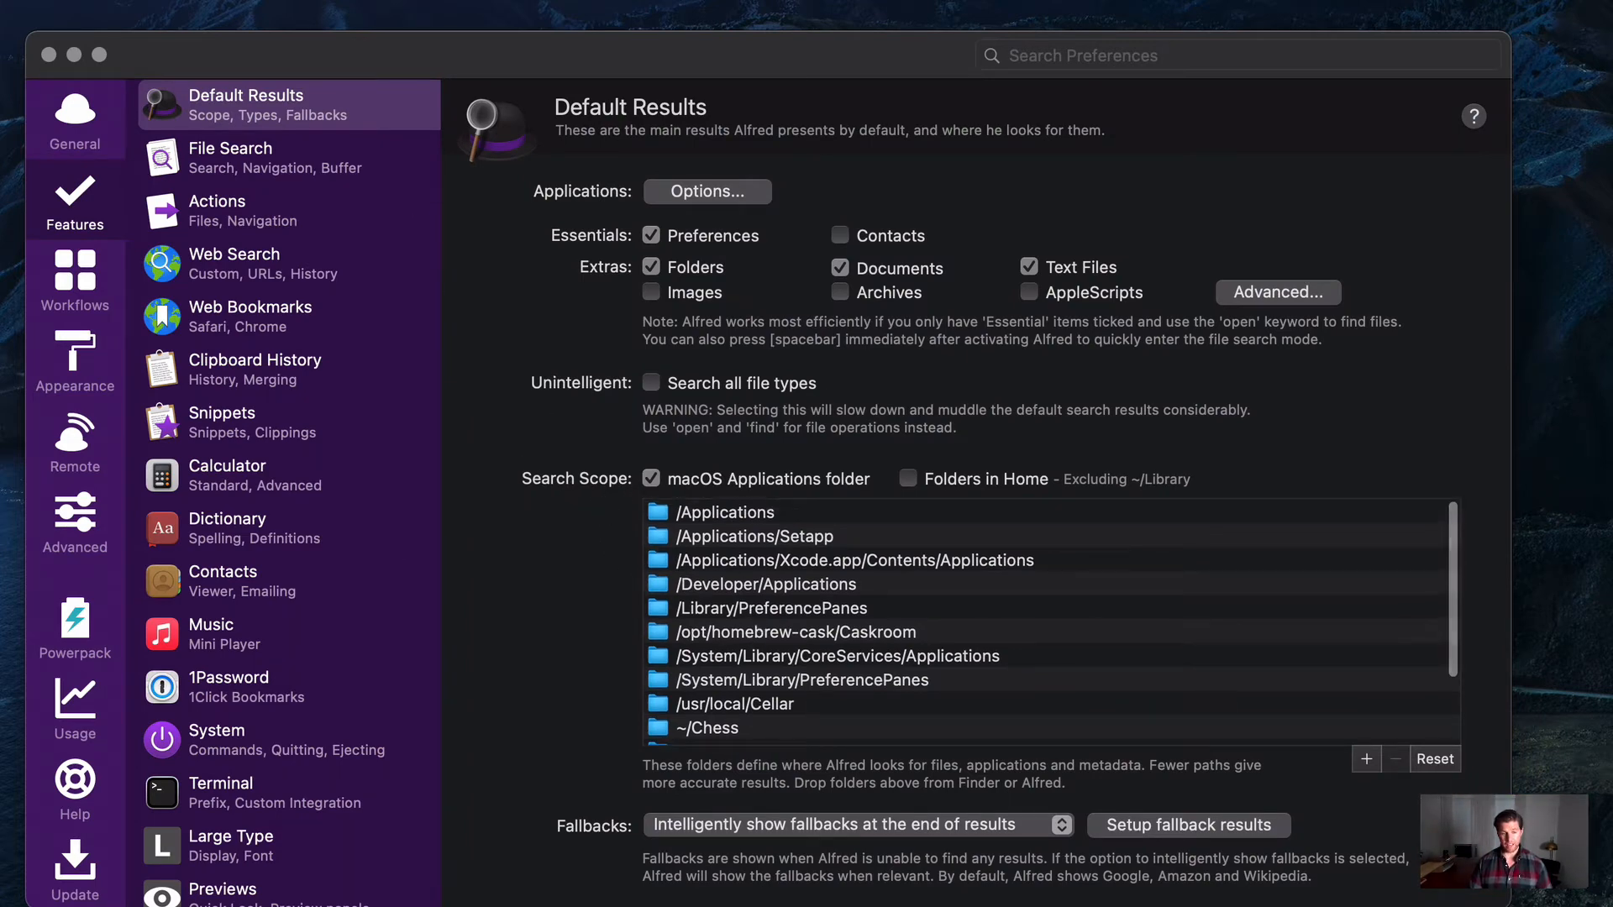
left_click(1367, 757)
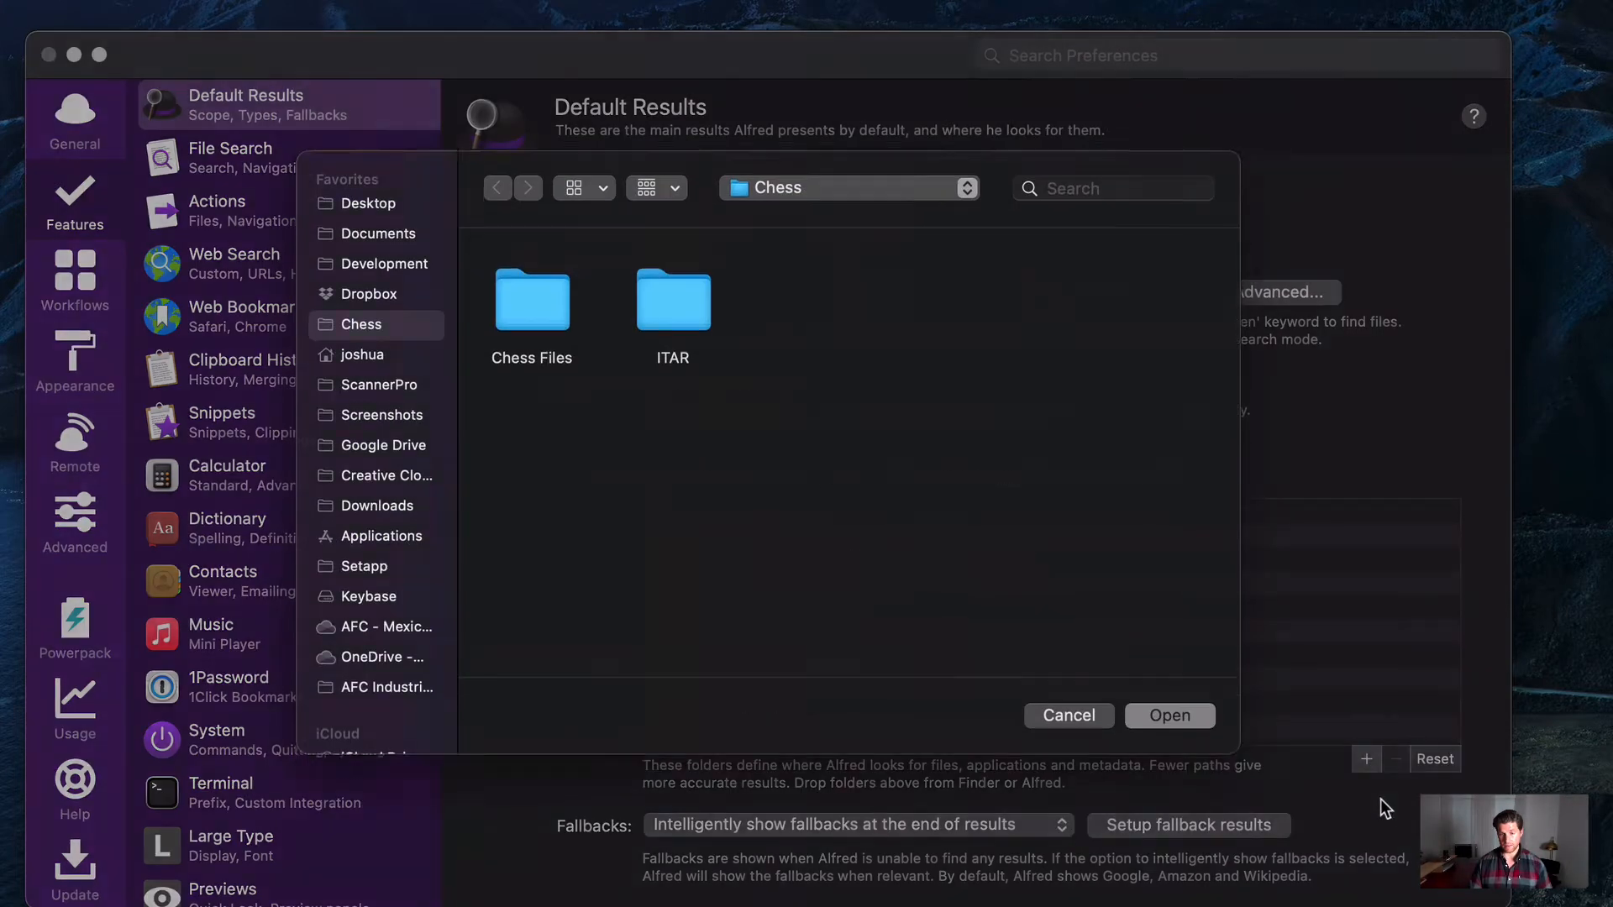
left_click(361, 709)
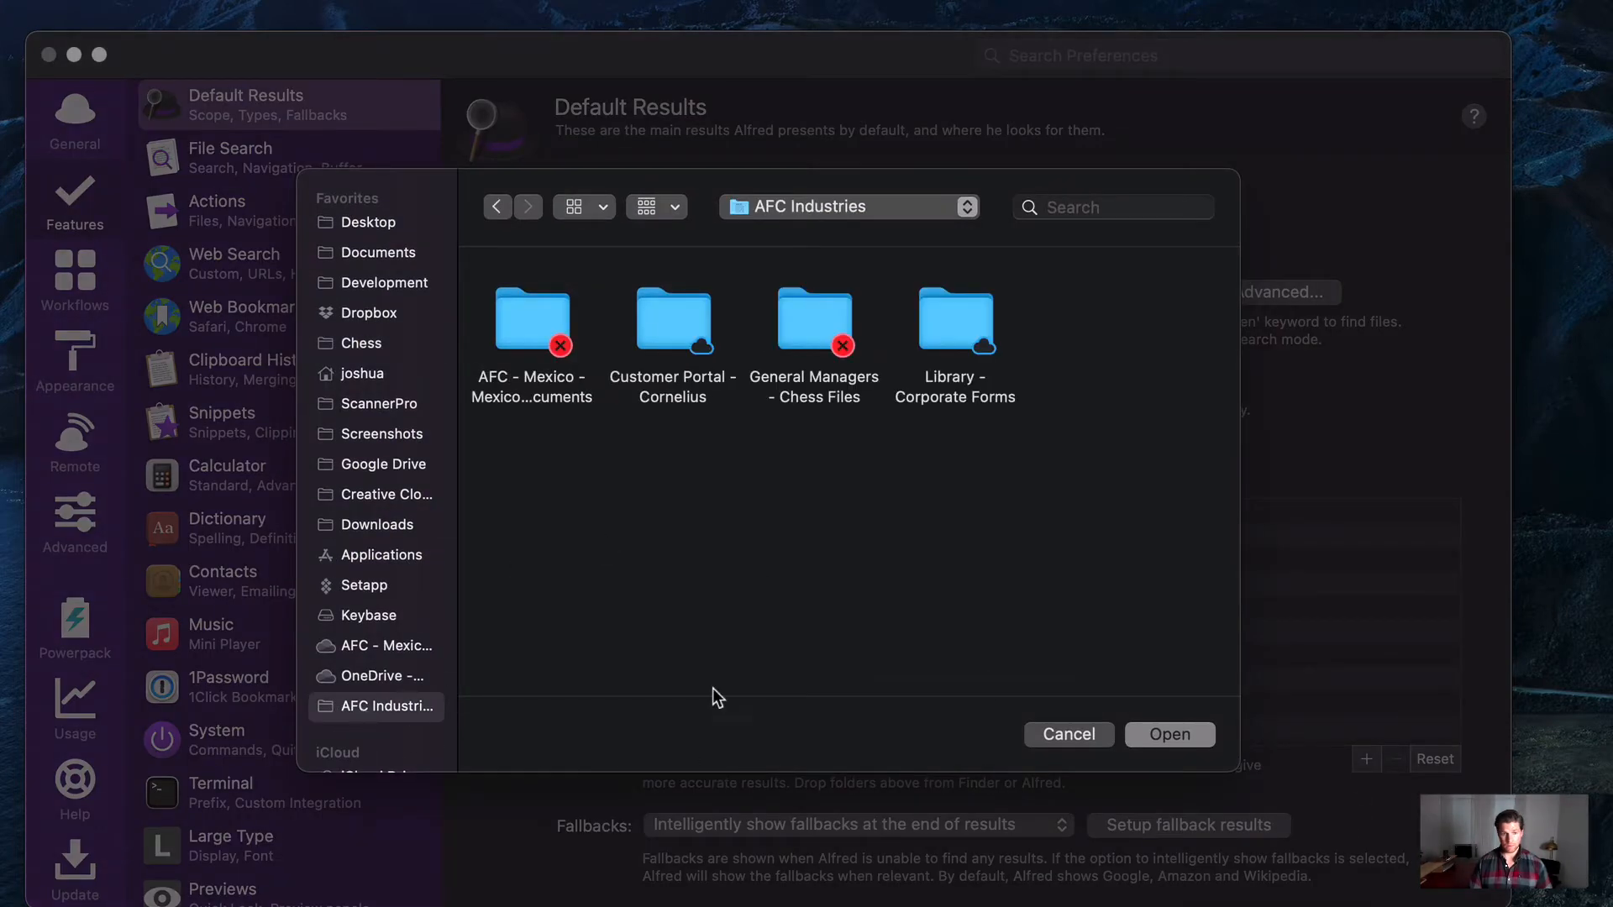
left_click(704, 344)
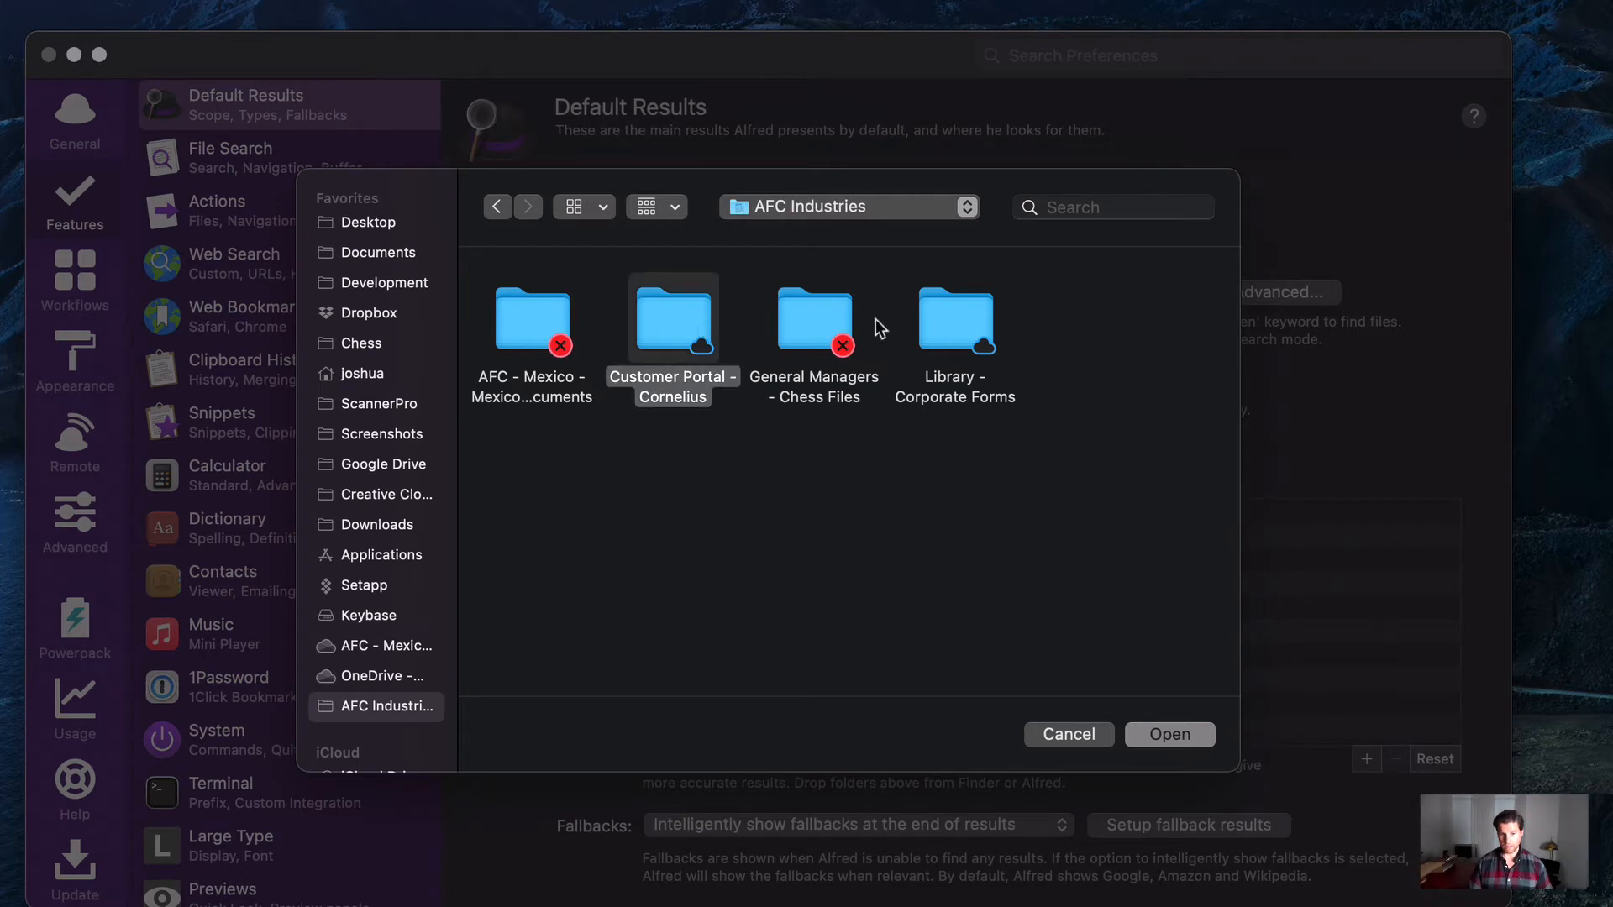
left_click(553, 317)
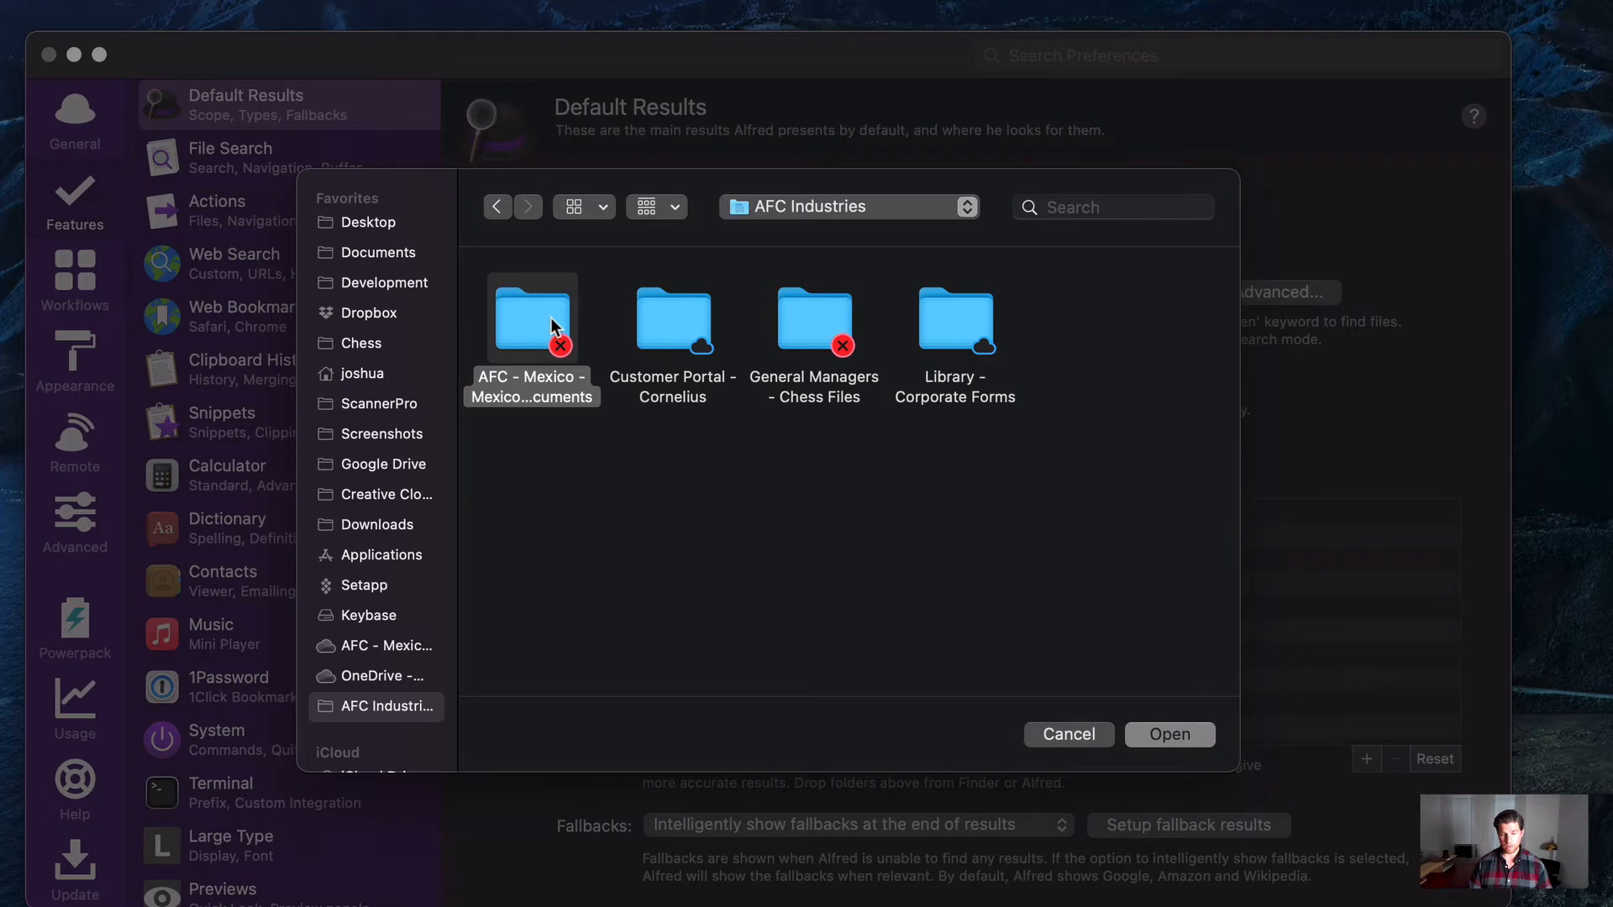
left_click(1183, 732)
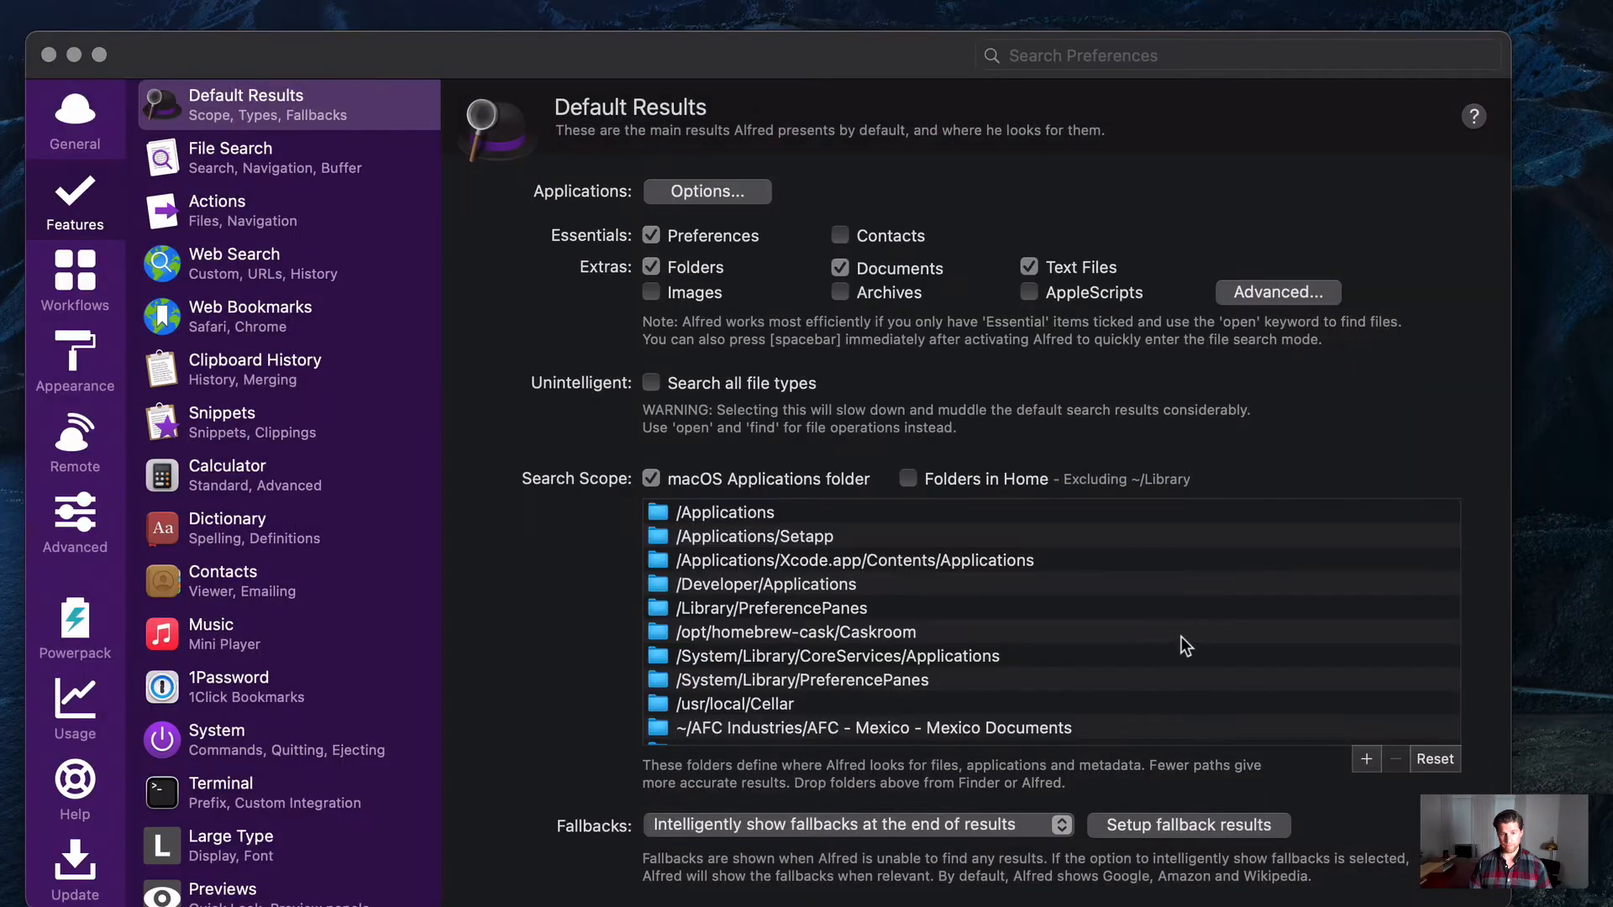
scroll(1181, 638, "down", 5)
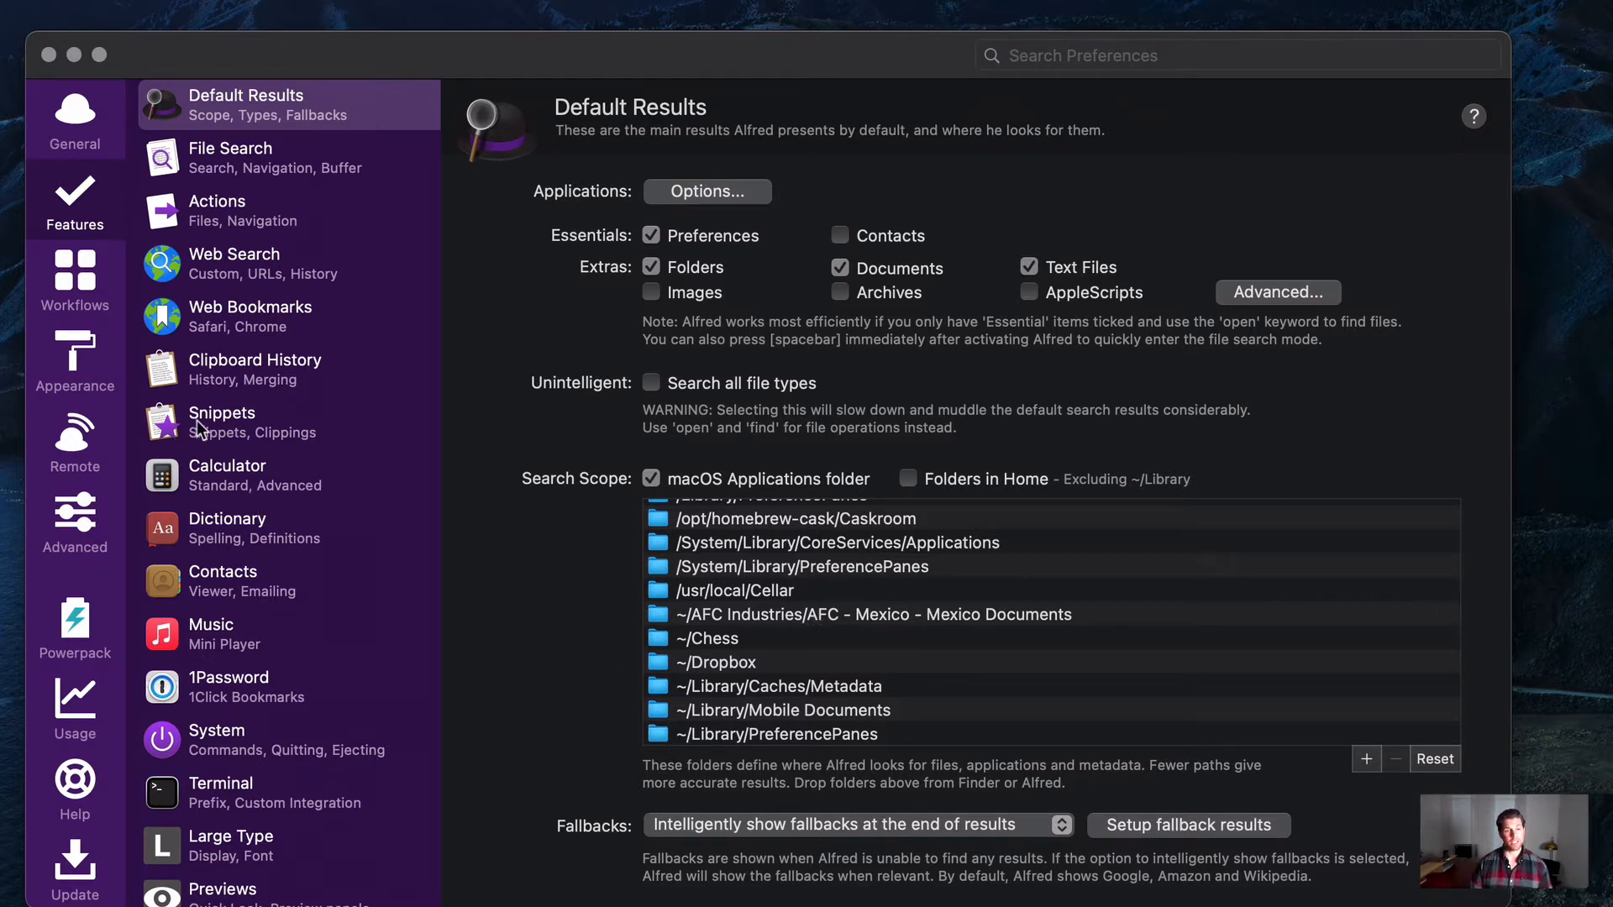
Start a new workflow from the Files and Apps template "File filter from keyword and open" and name it Quotes.
left_click(79, 290)
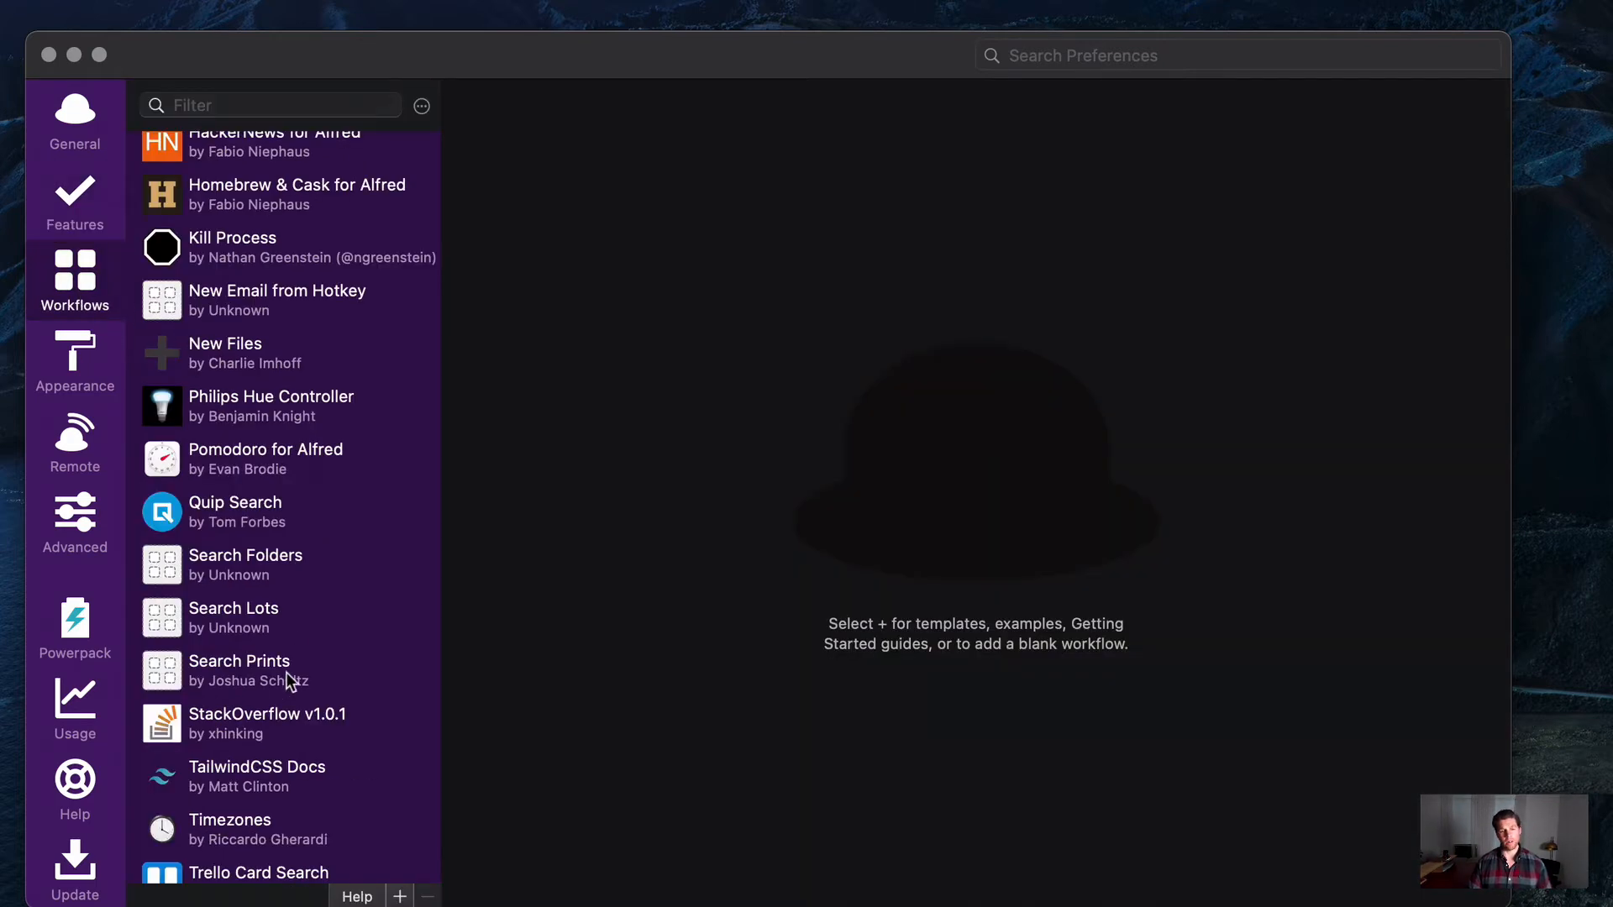
left_click(400, 897)
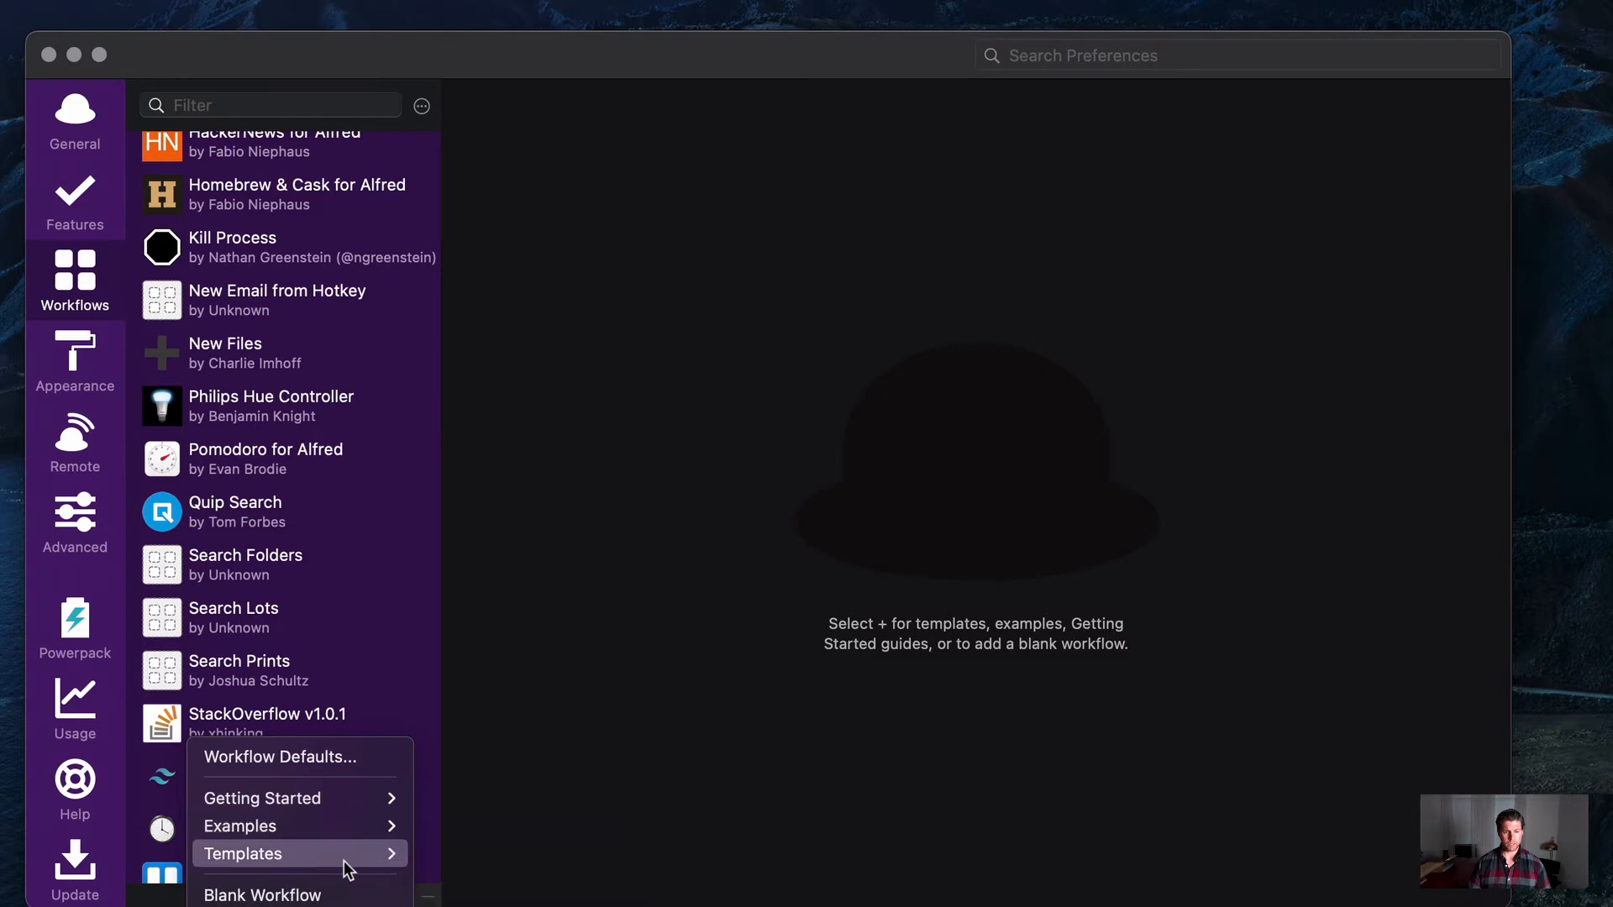
mouse_move(347, 869)
mouse_move(504, 904)
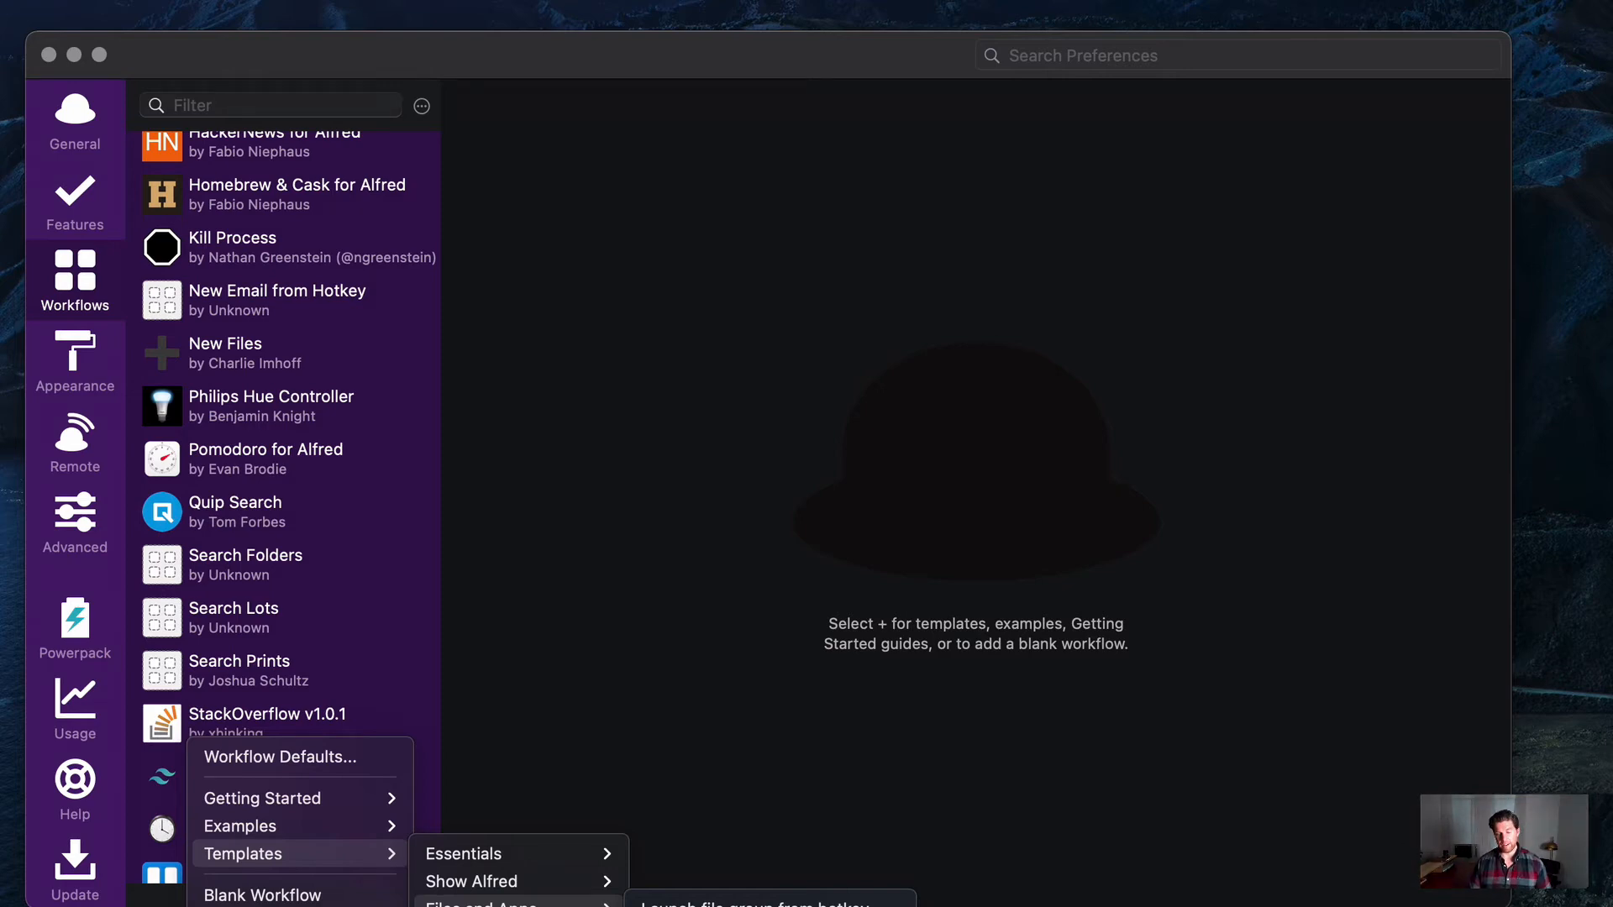
left_click(760, 906)
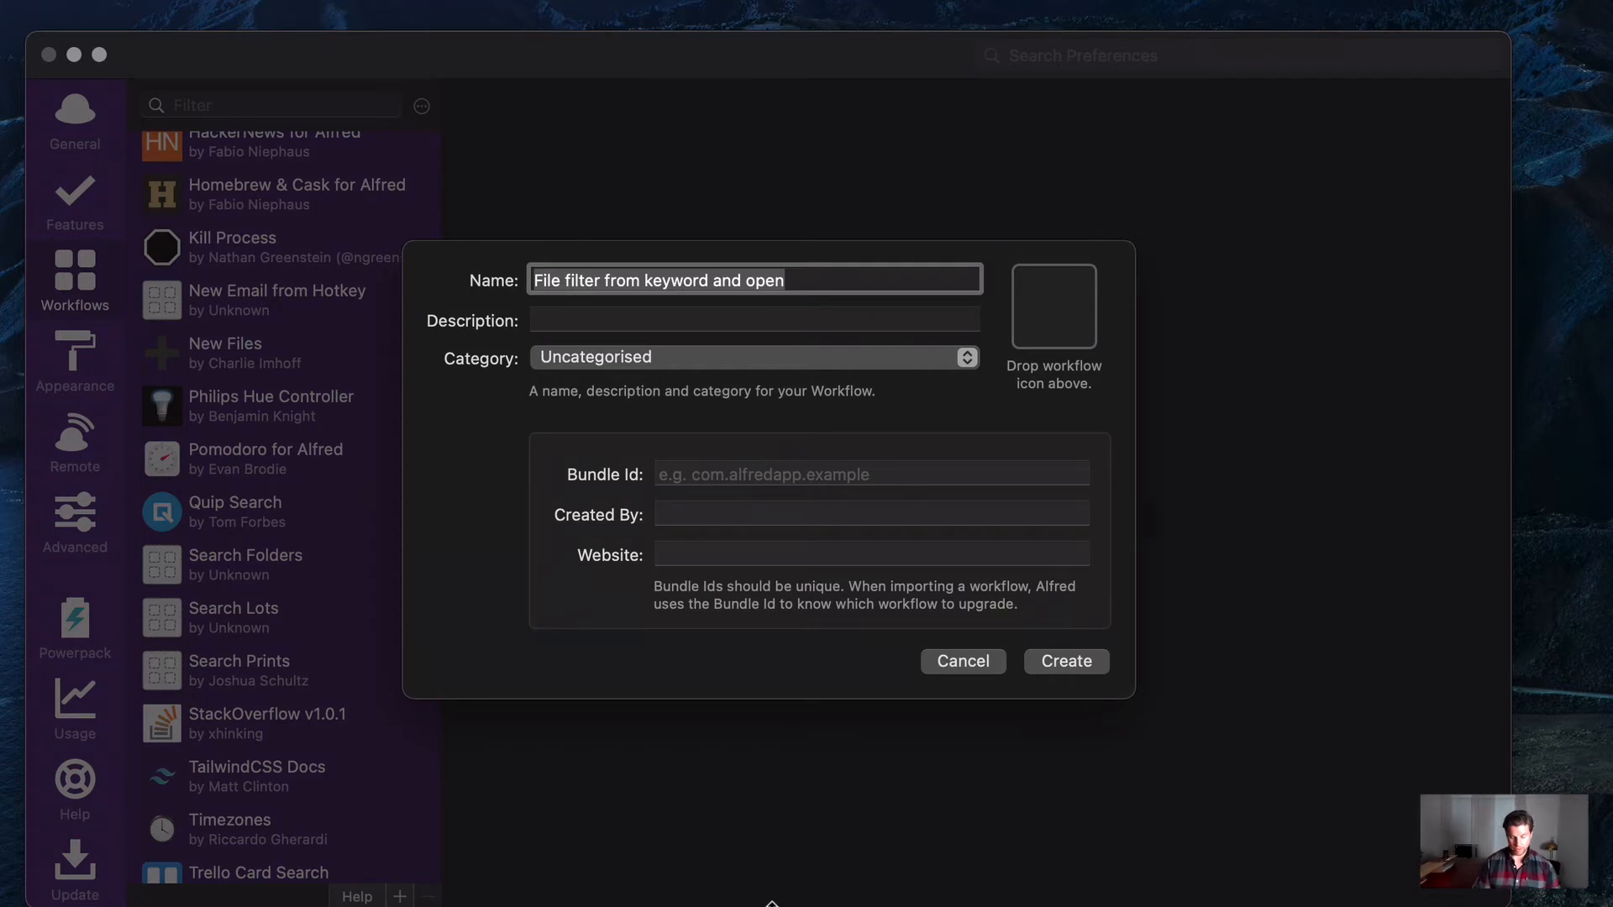
type("Quotes")
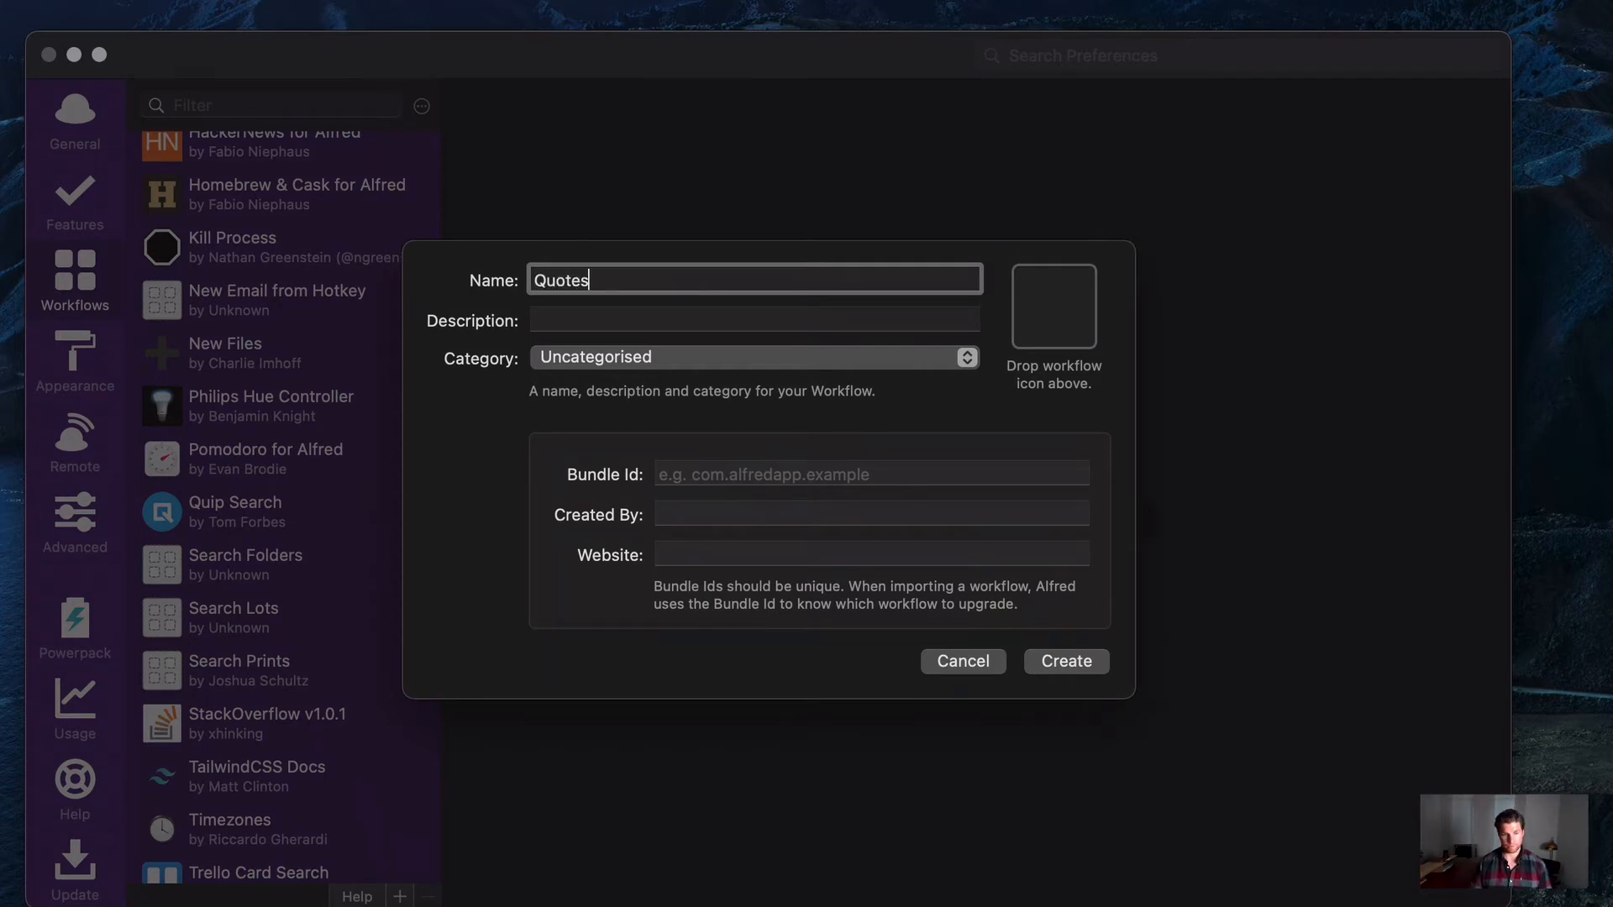
left_click(865, 316)
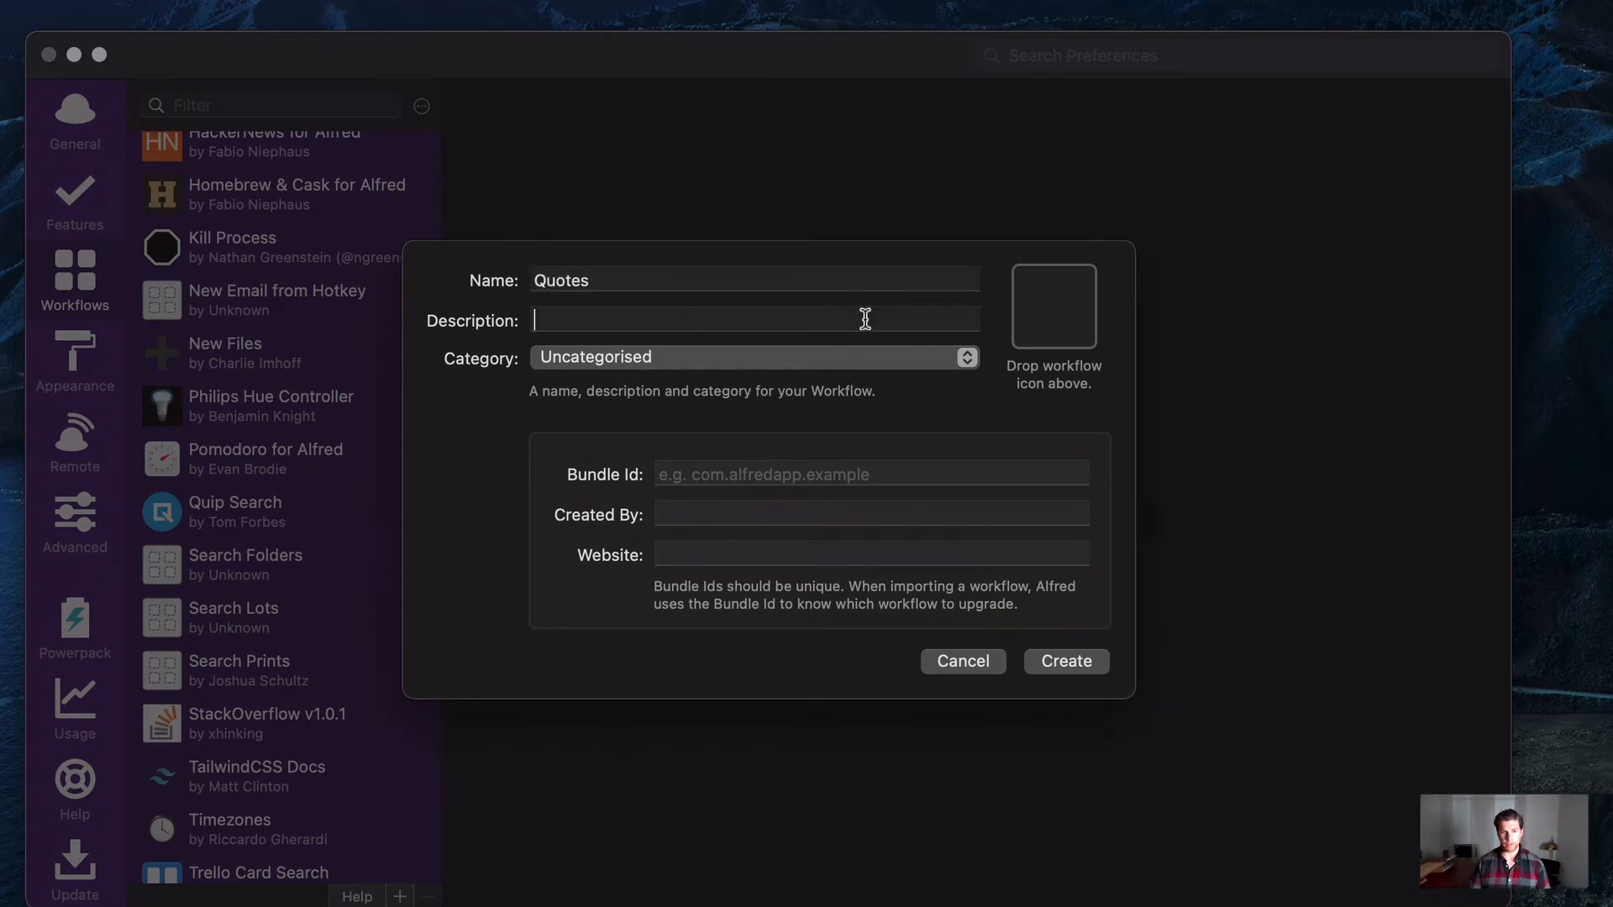
left_click(830, 376)
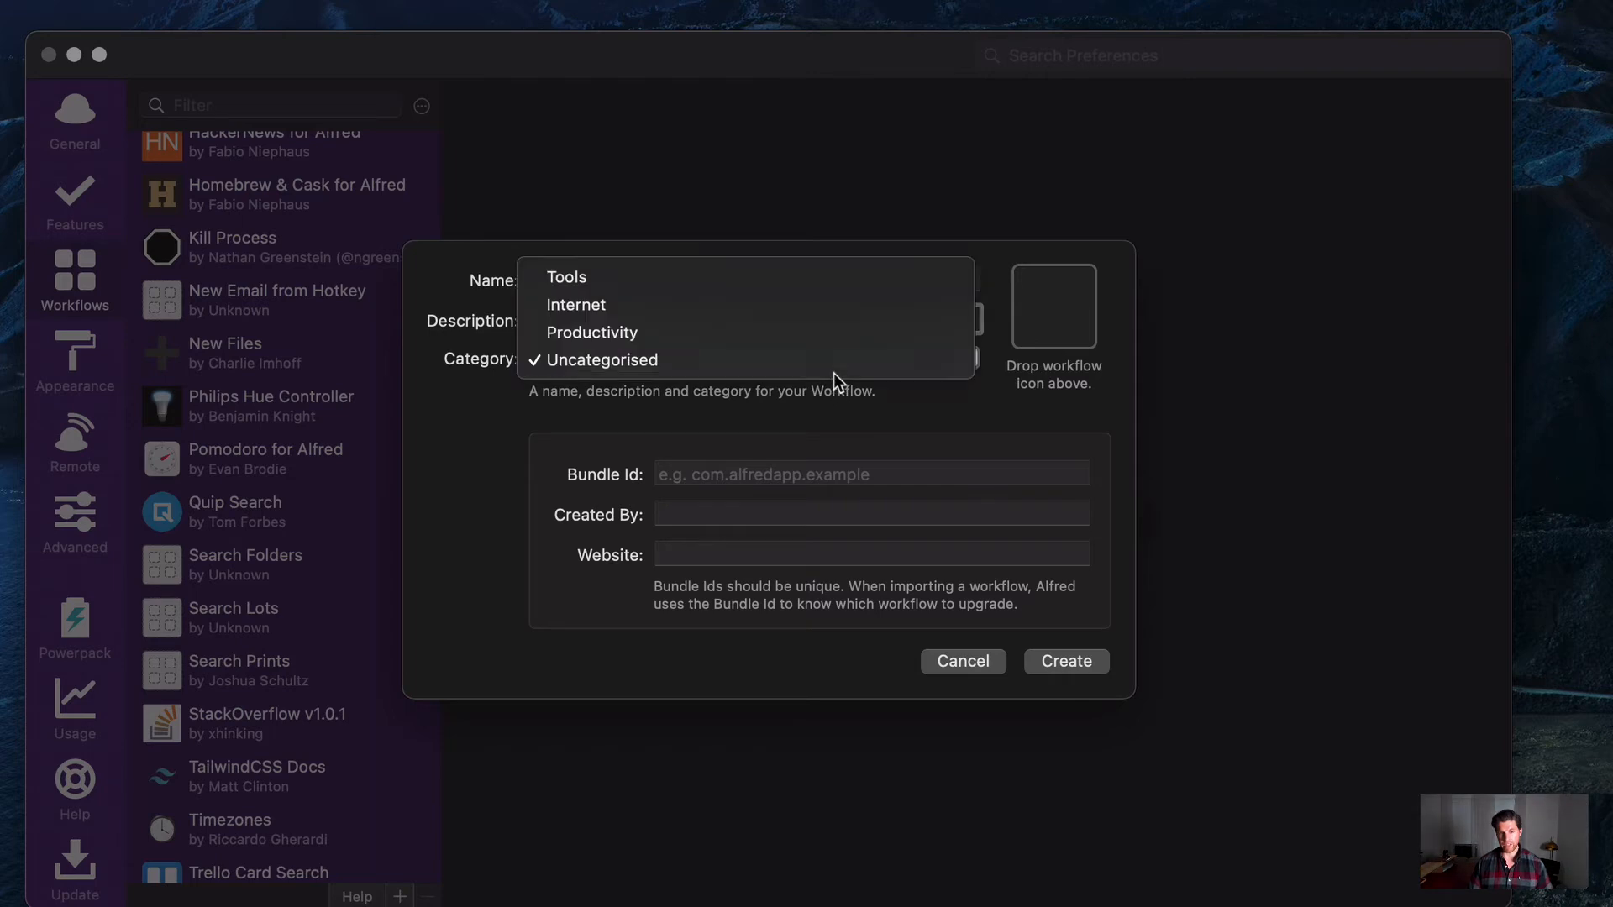
left_click(874, 408)
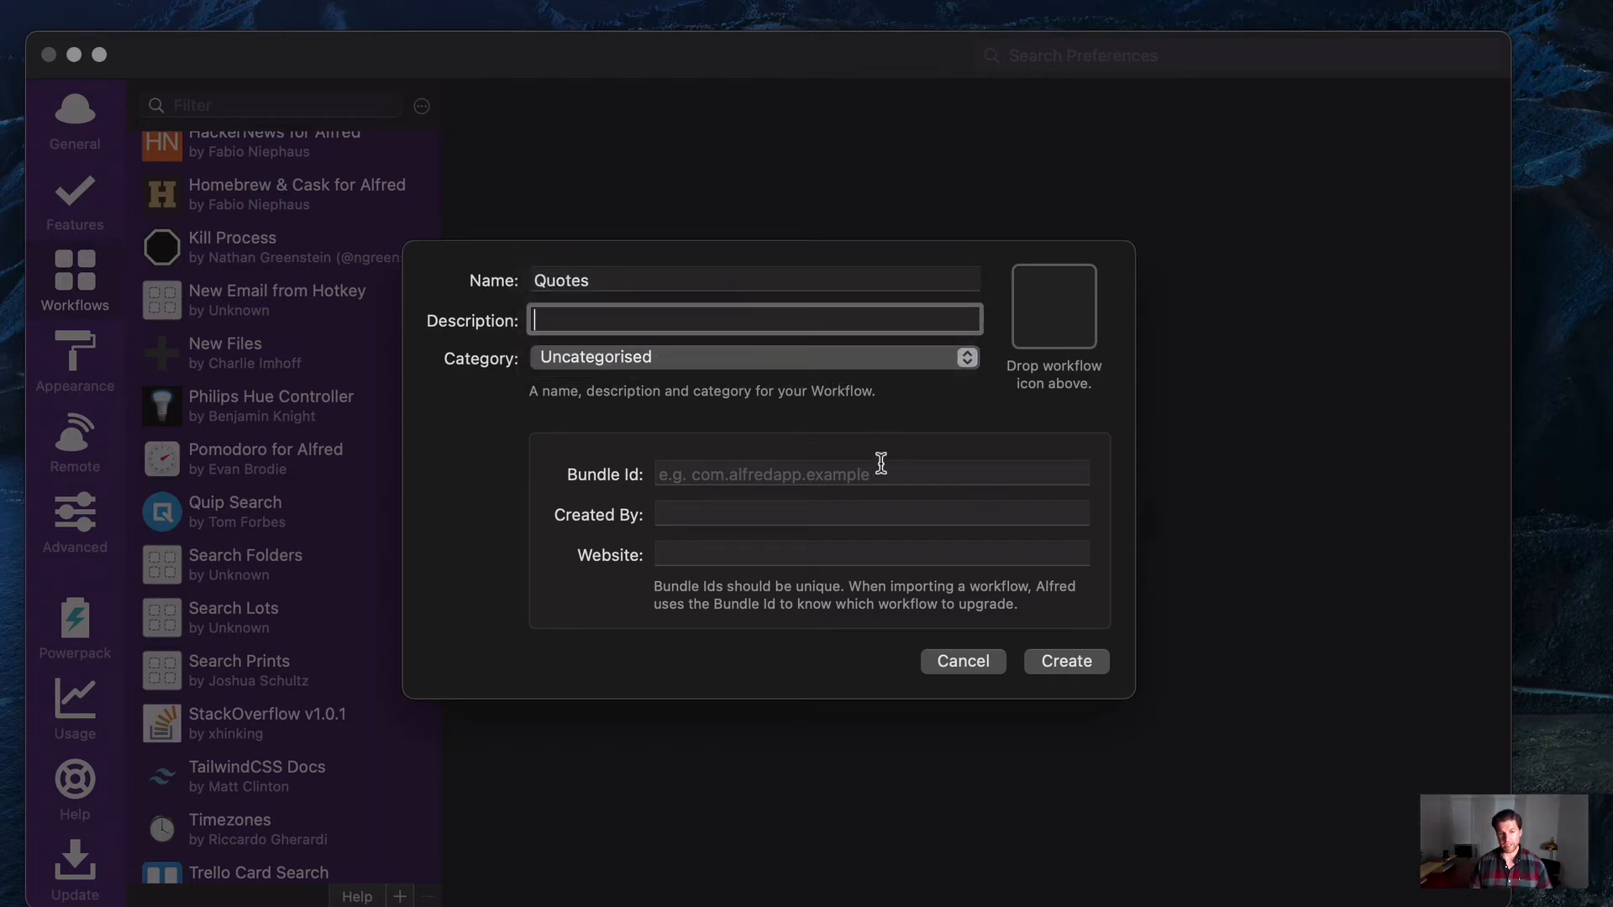
left_click(964, 473)
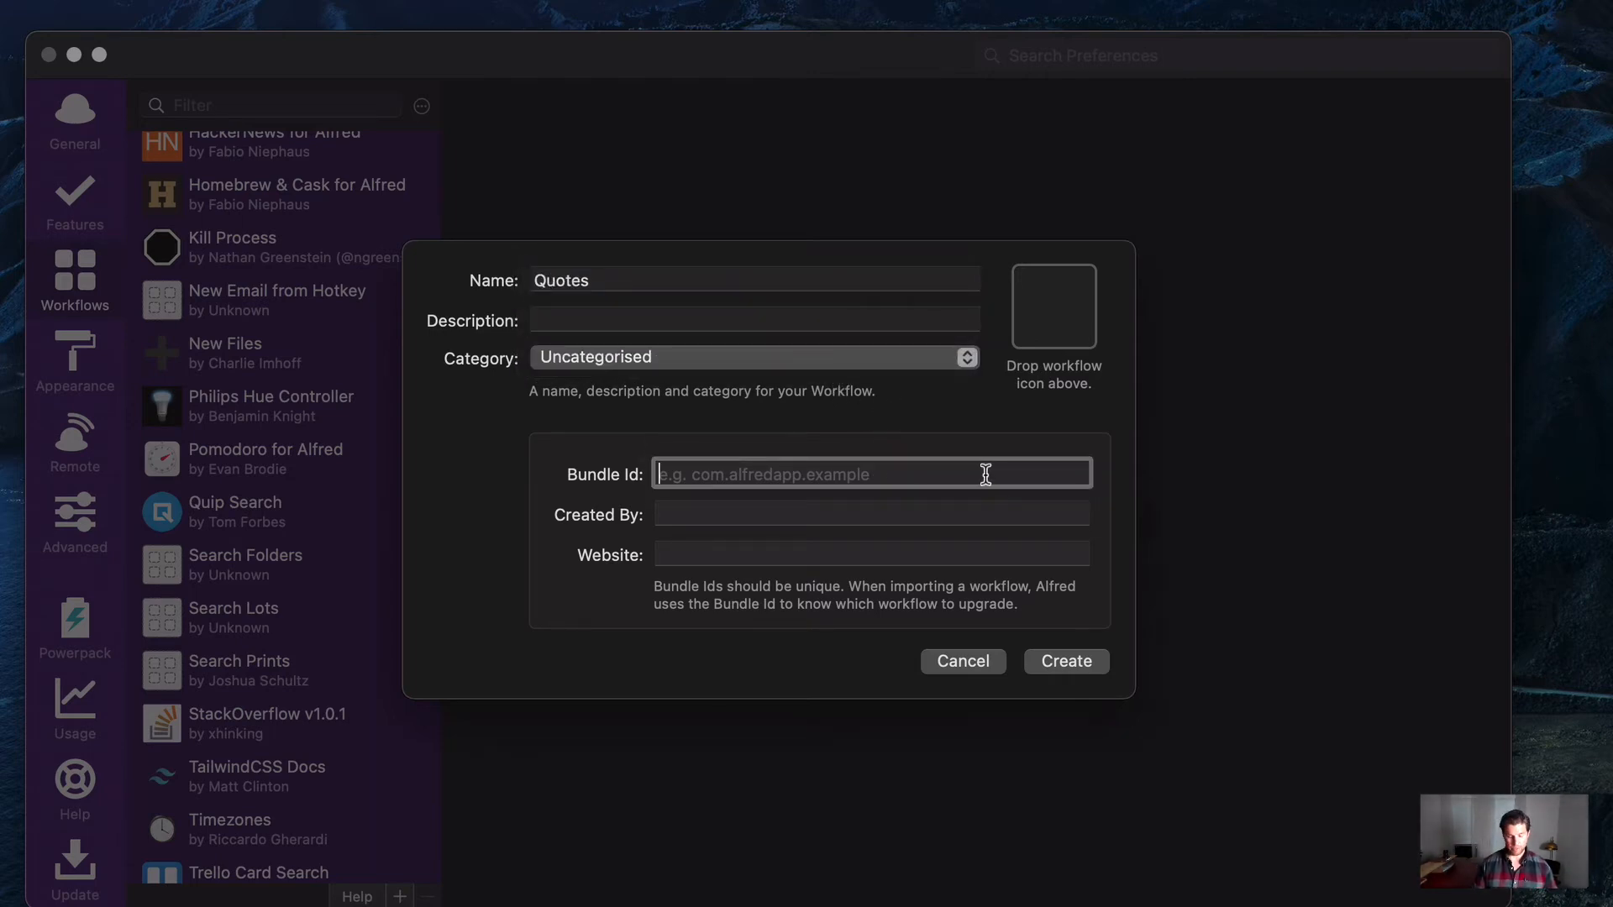
type("com.")
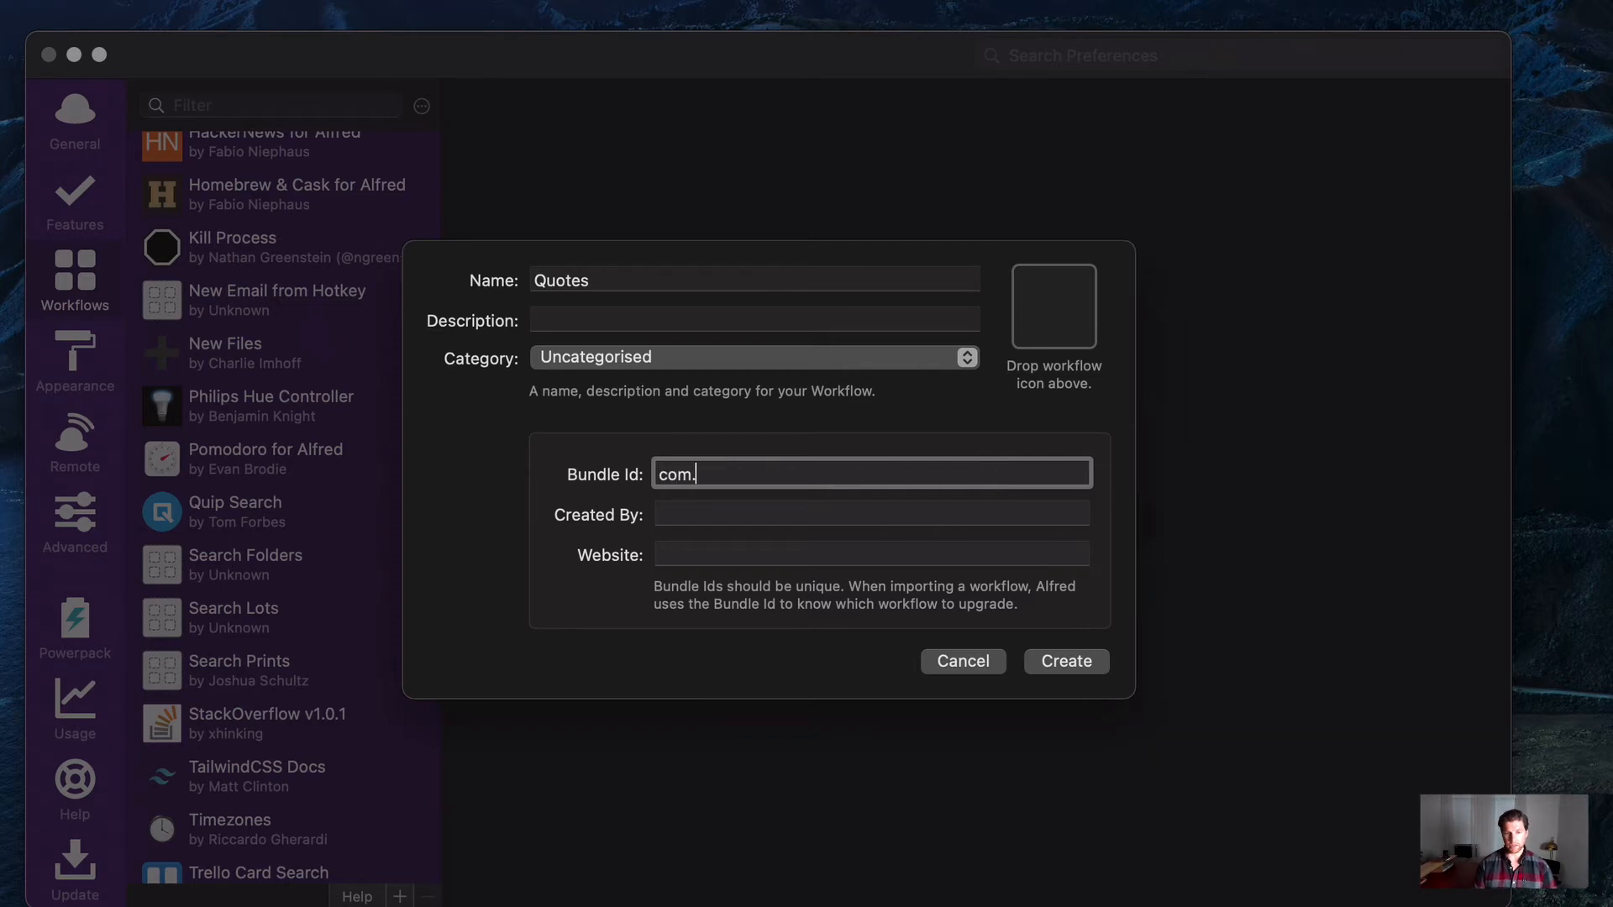
type("quote")
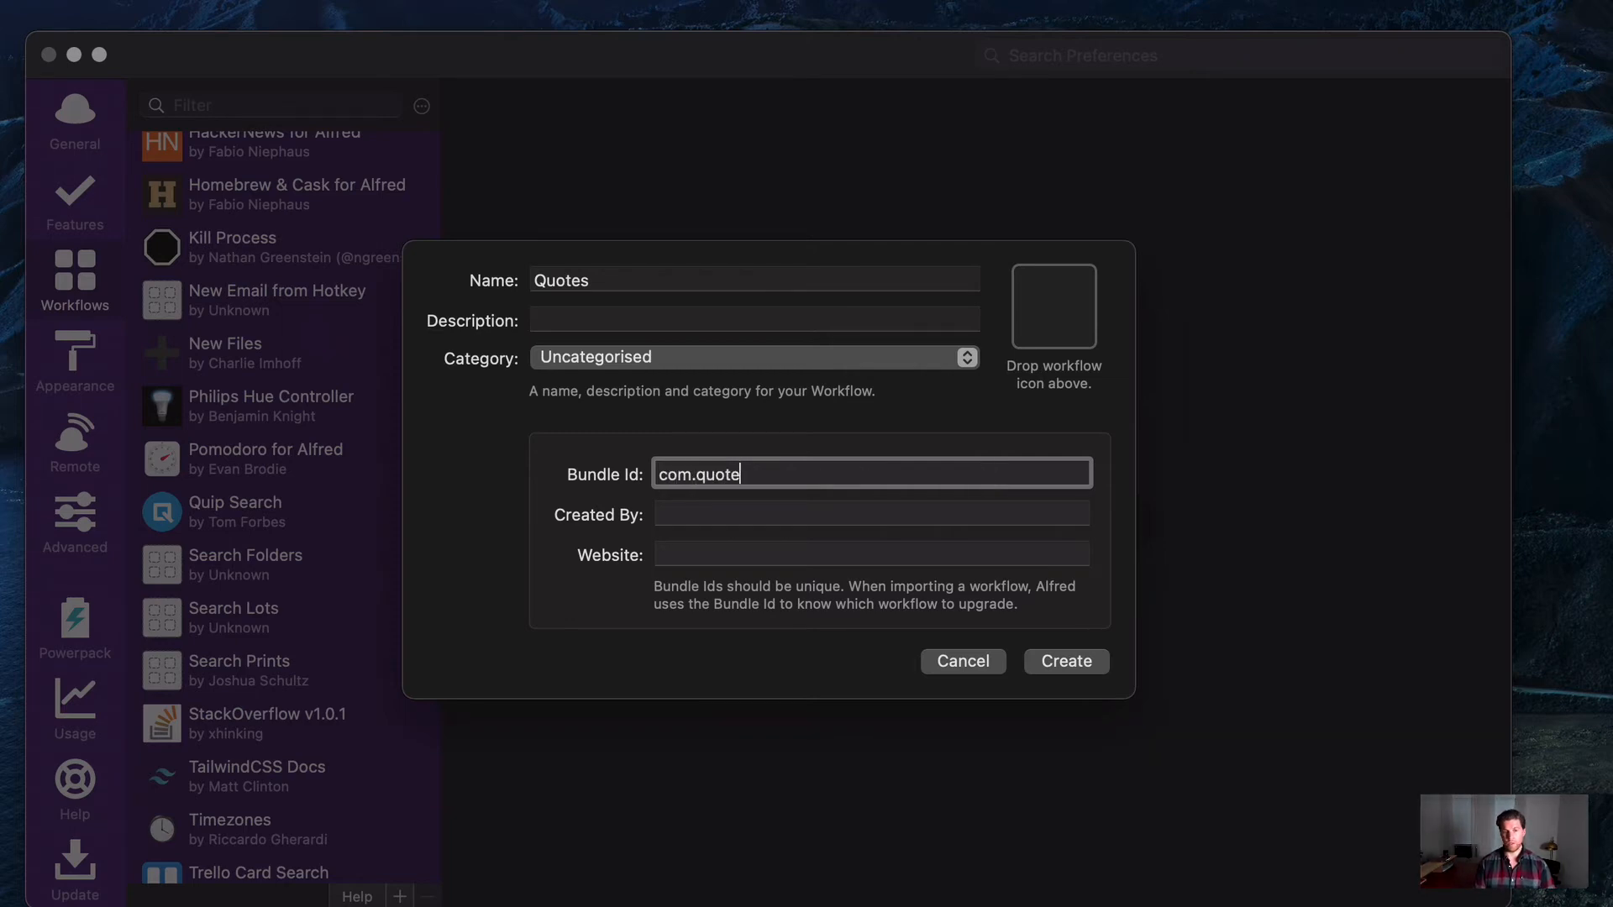
type("finder.co")
key("BackSpace")
key("BackSpace")
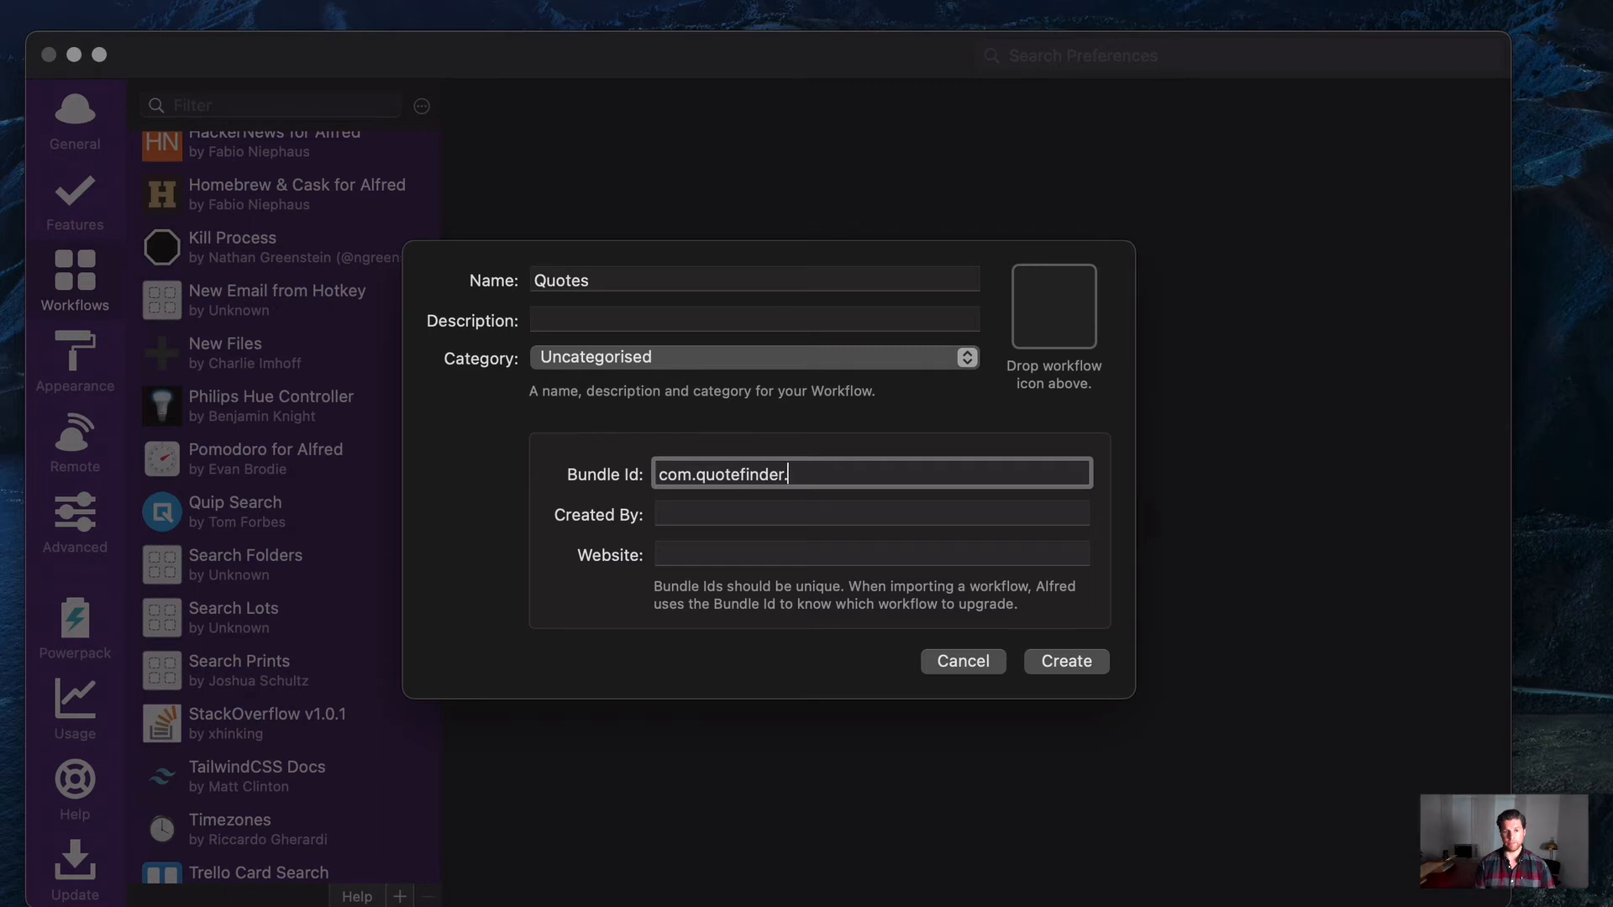
key("super+a")
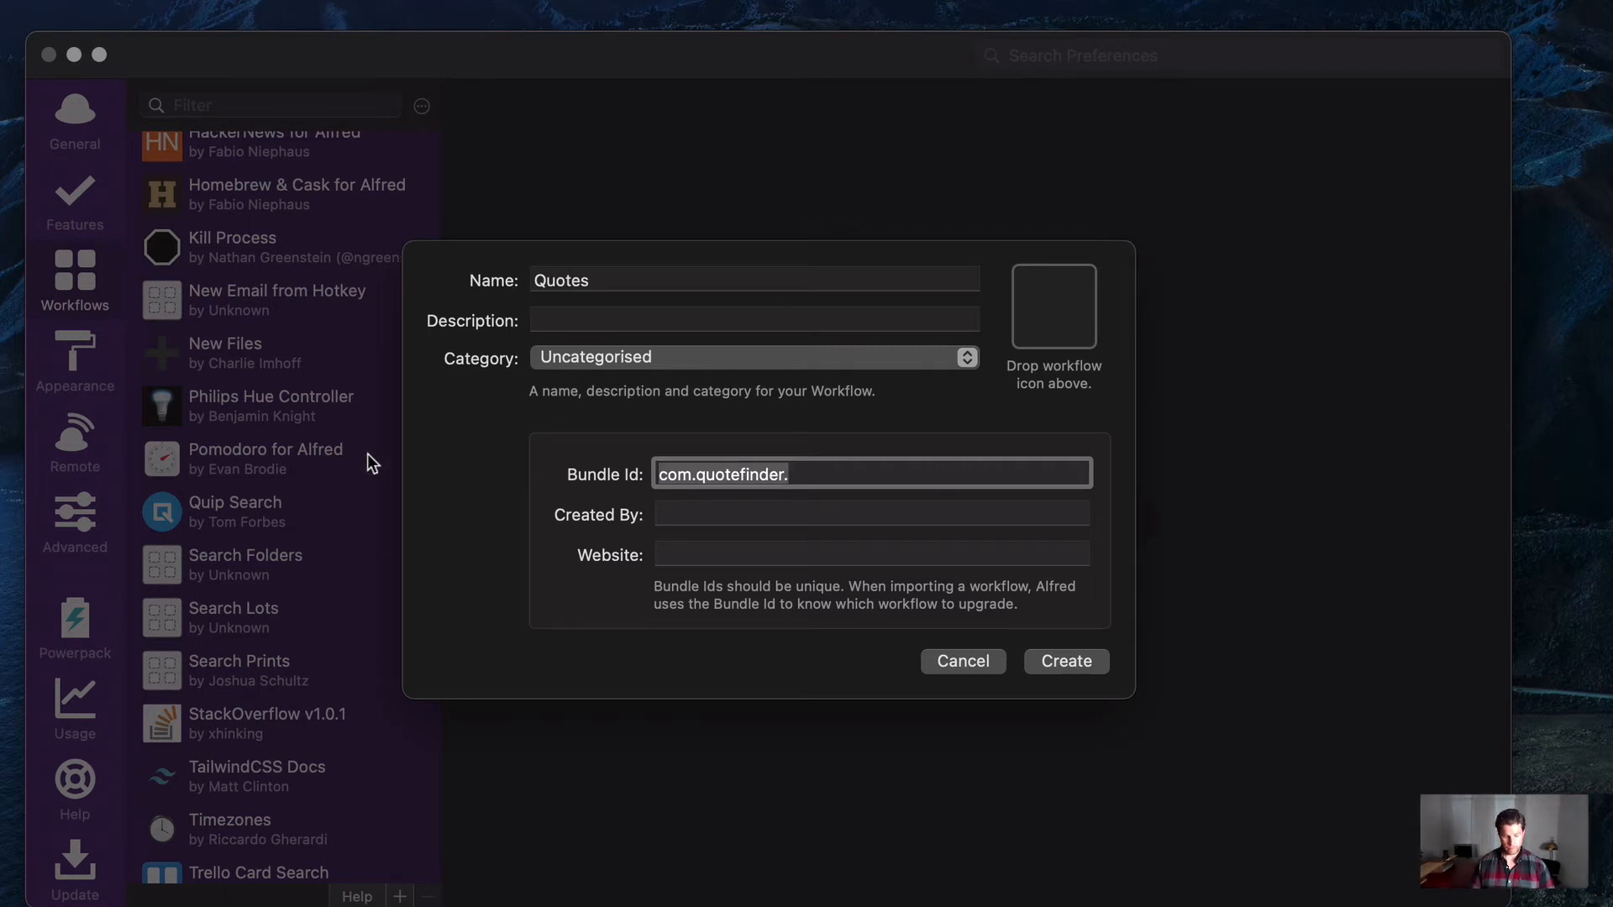
key("BackSpace")
key("super+z")
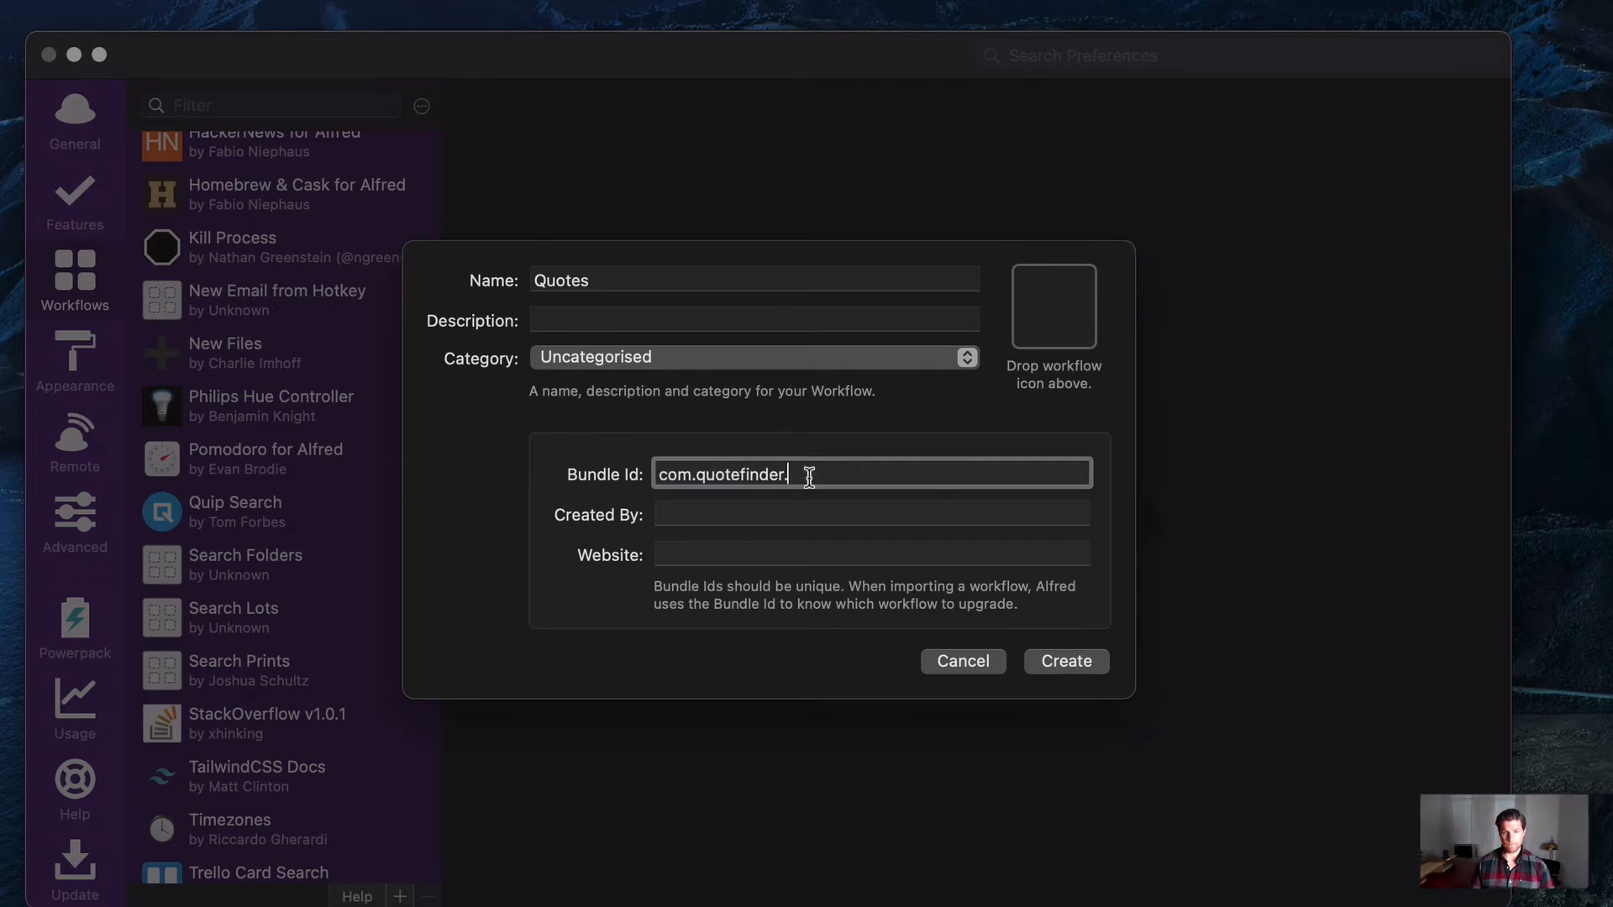
double_click(752, 471)
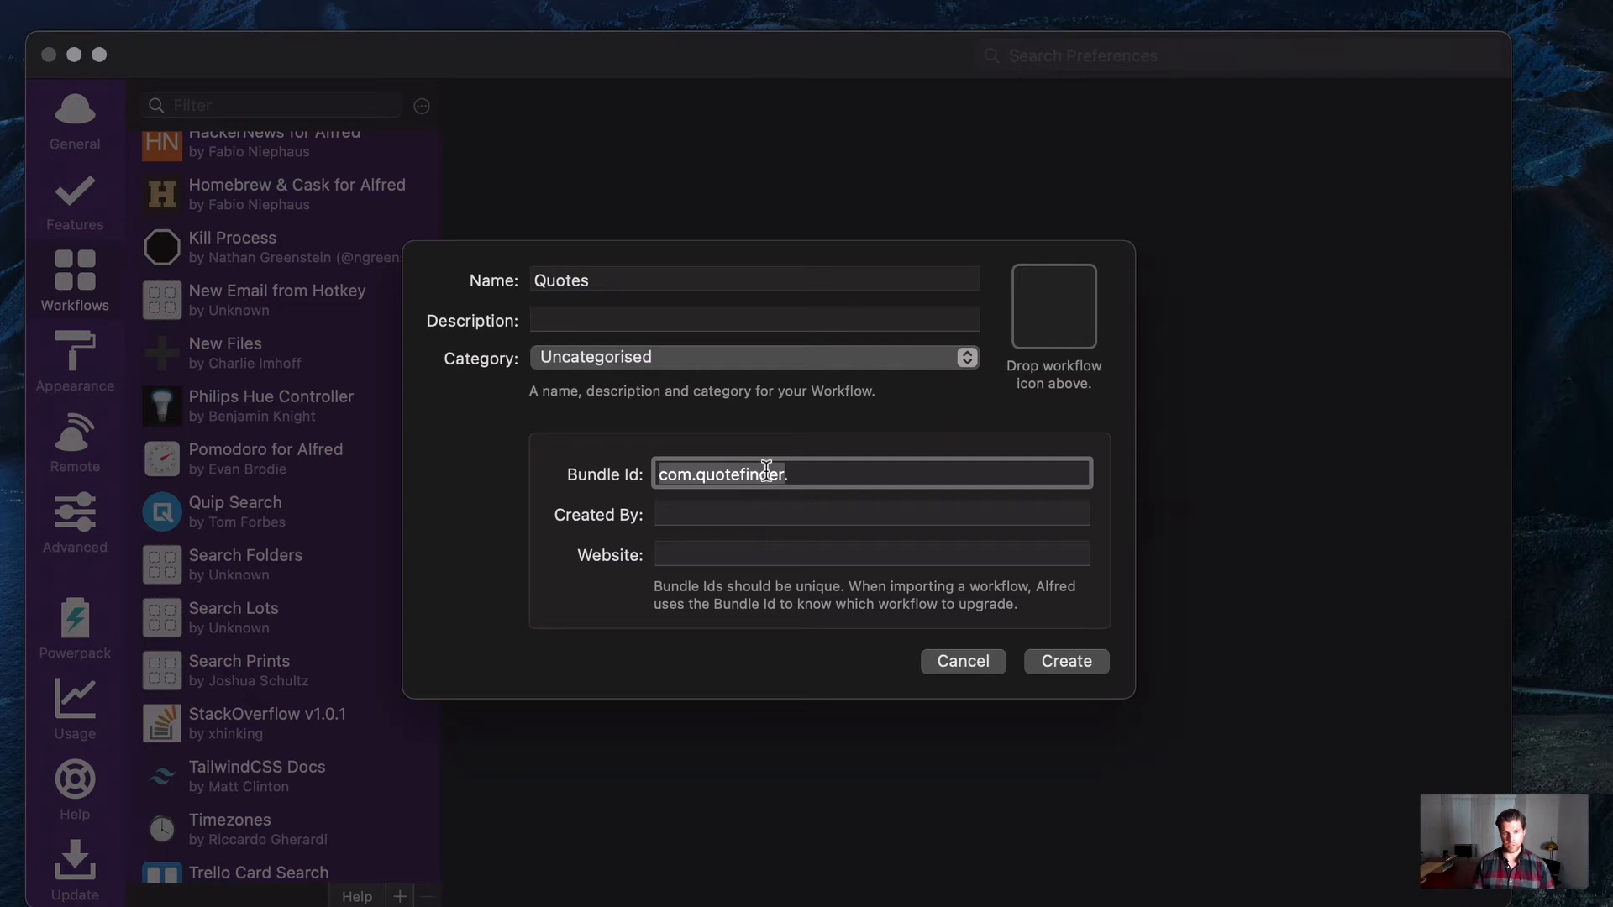
key("BackSpace")
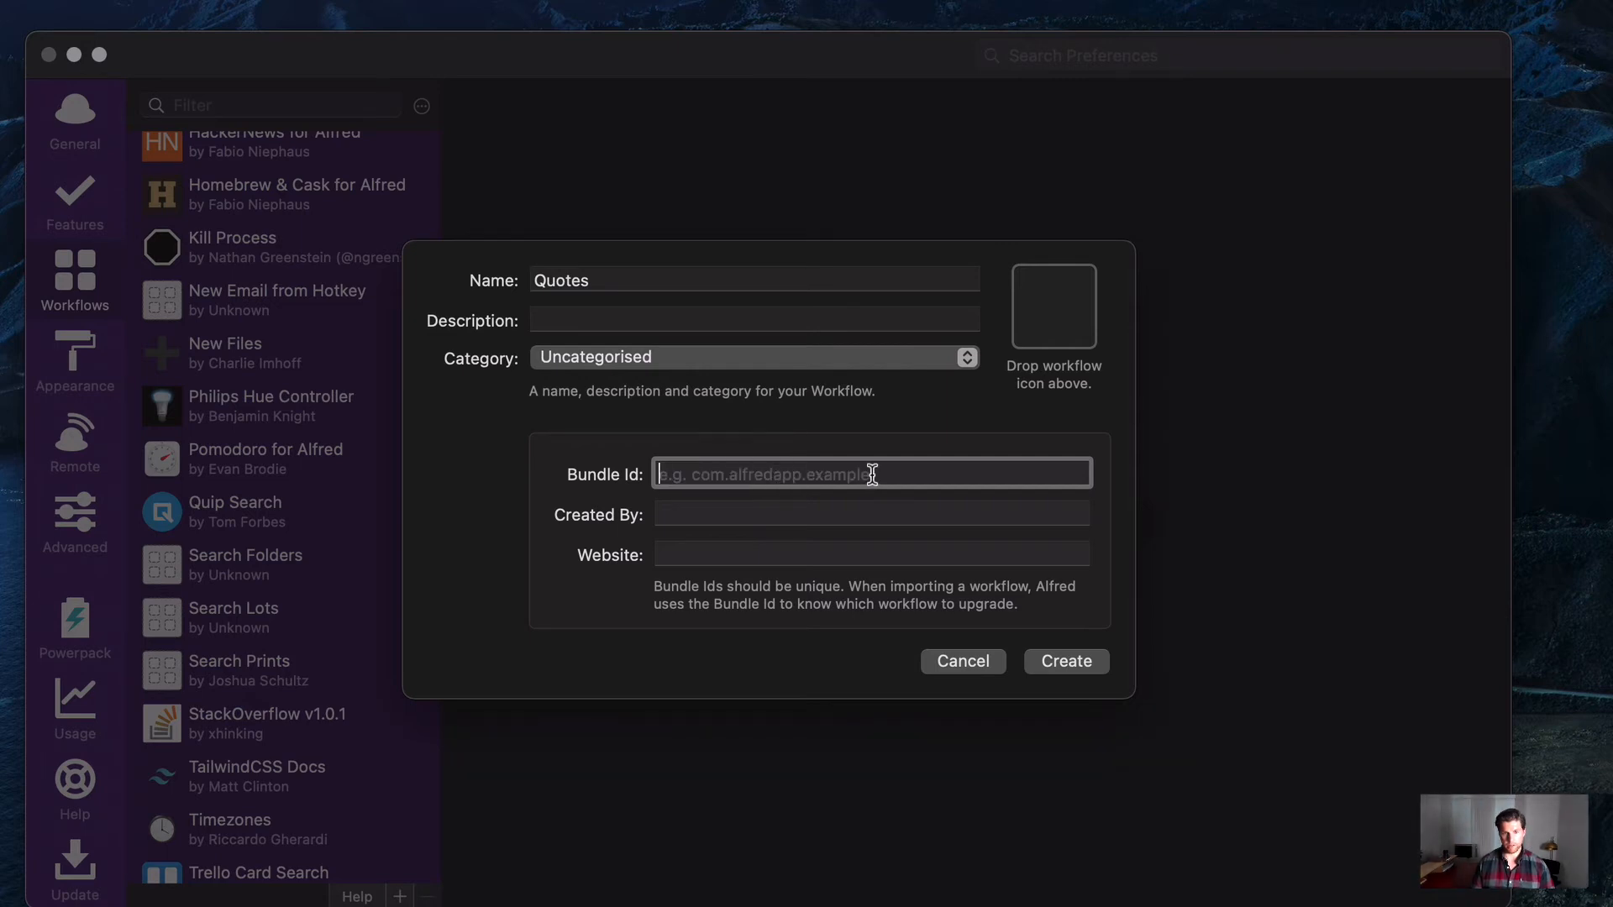
Set the bundle ID to com.alfredapp.quotefinder, fill in the creator's name, and create the workflow.
type("com.alfre")
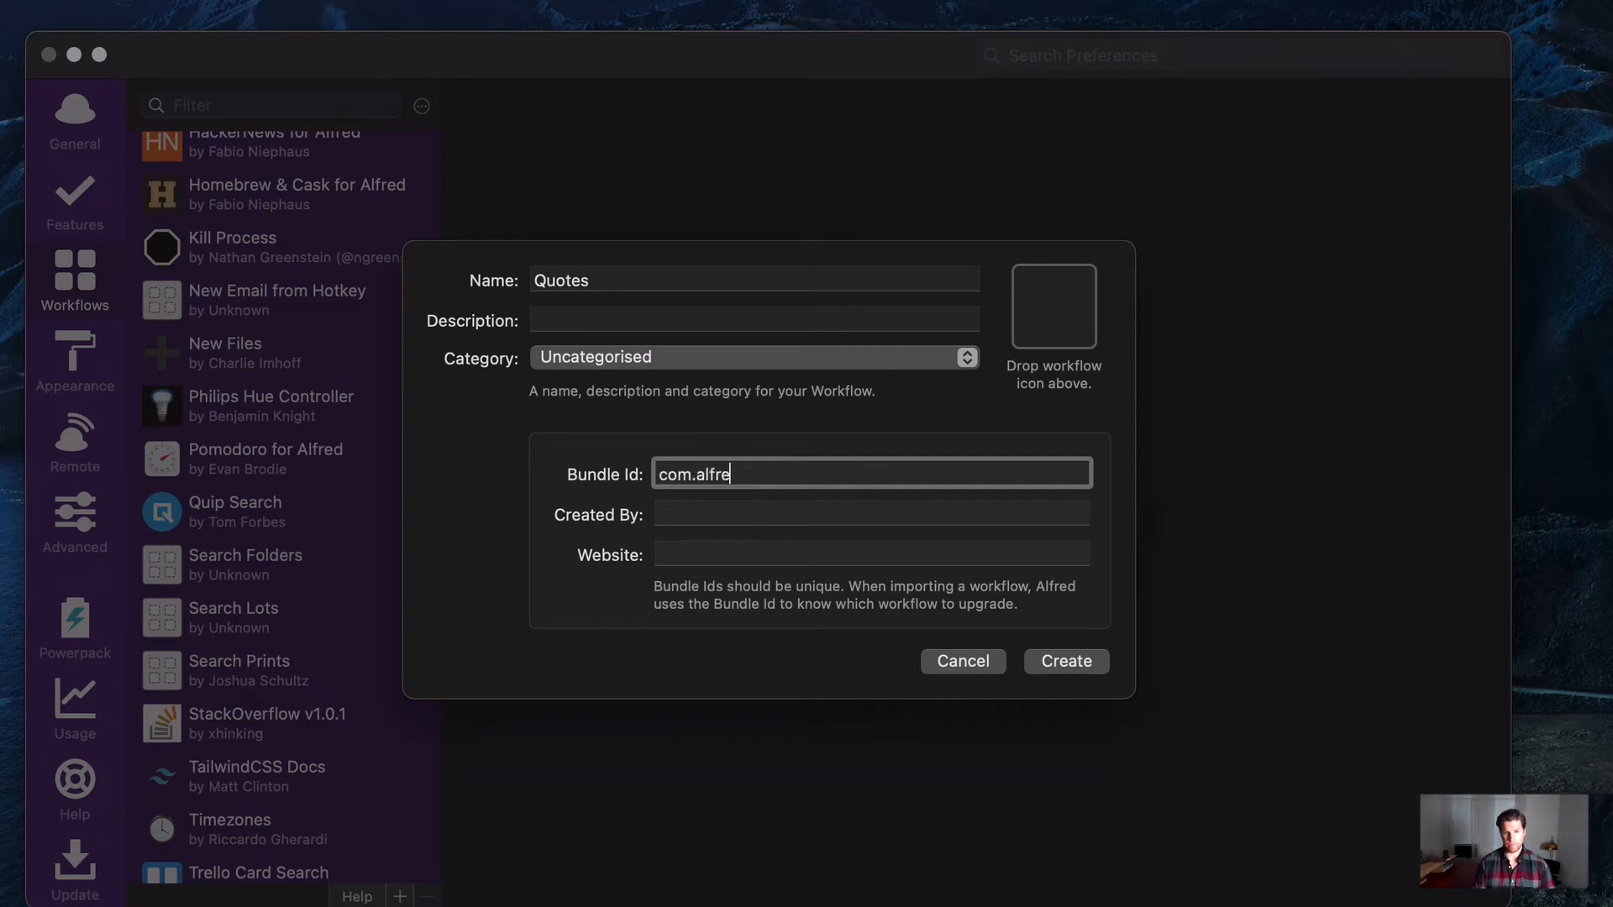
type("dapp.")
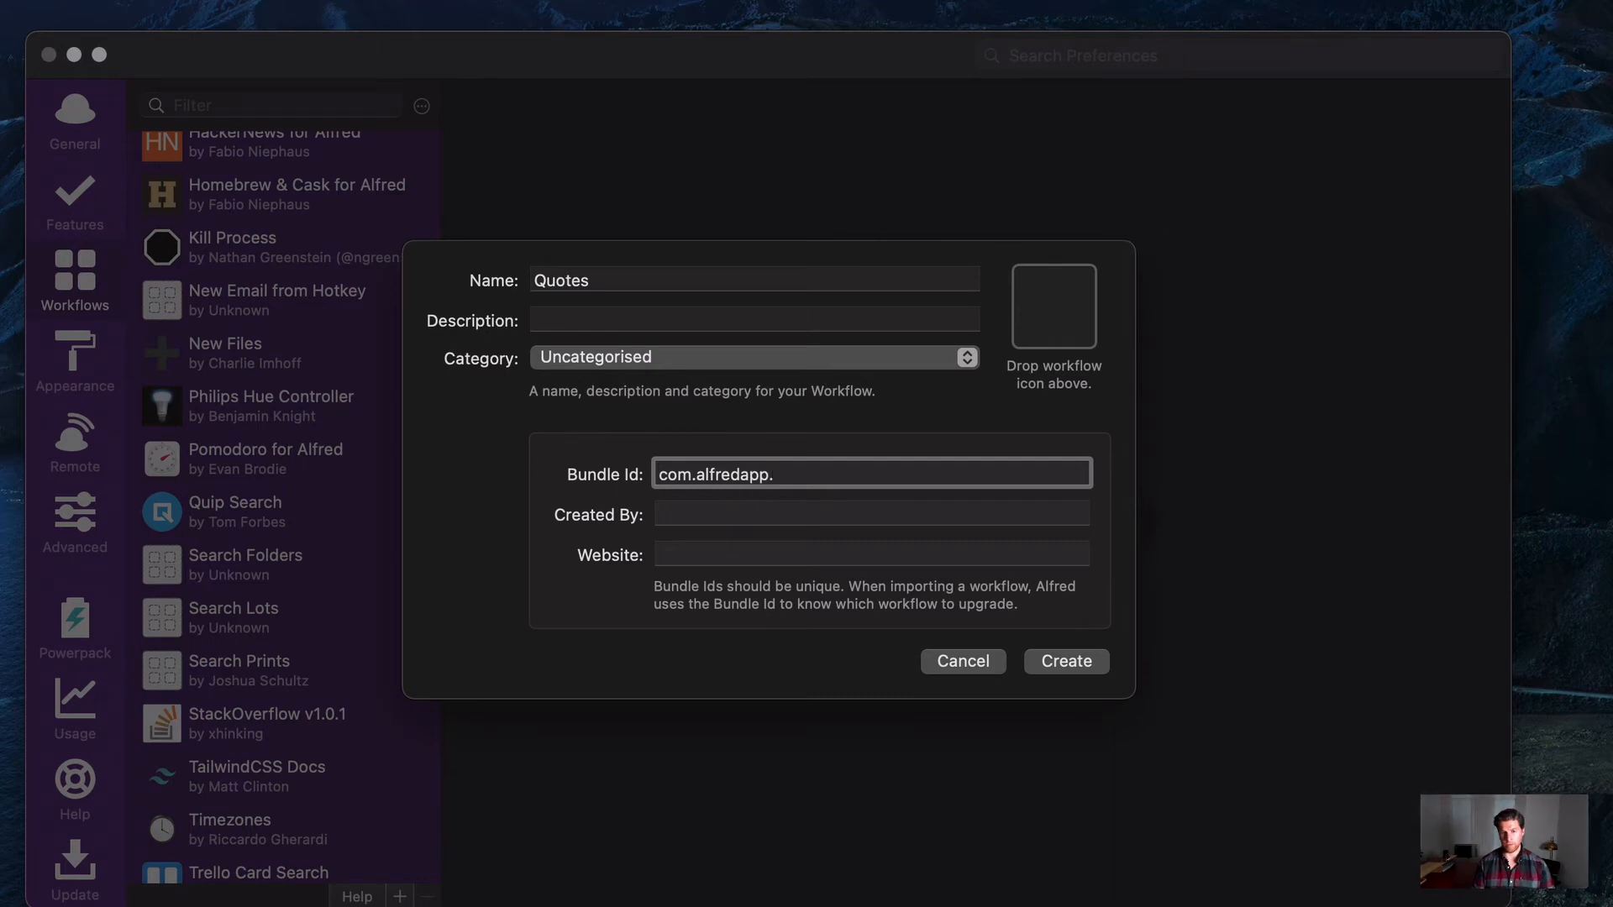
type("quotefinder")
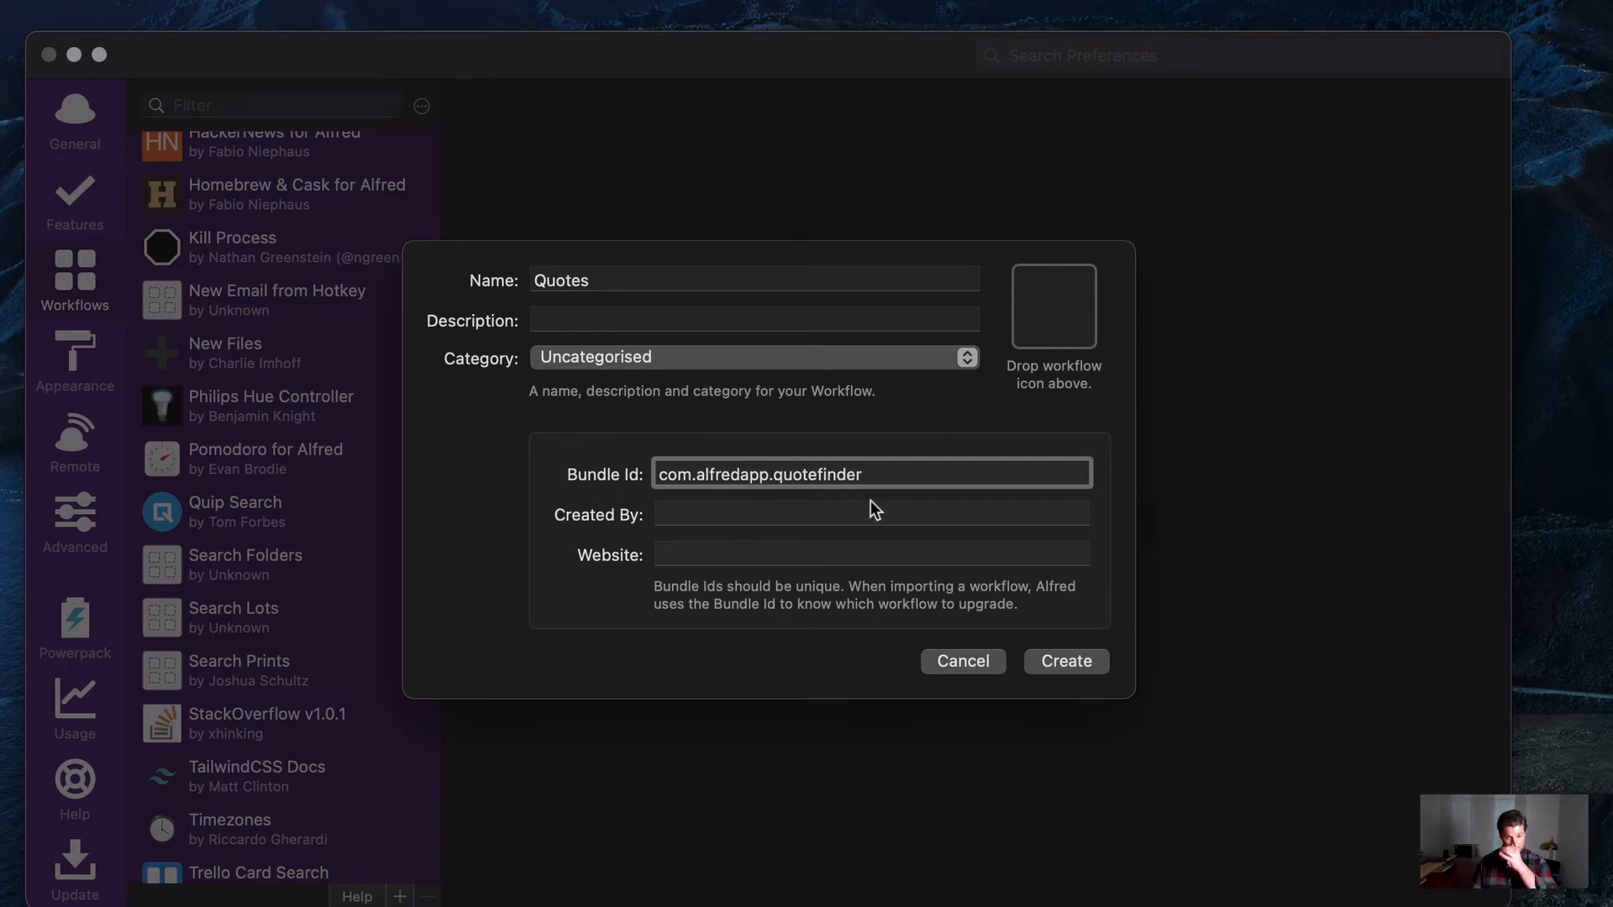
left_click(874, 510)
type("Joshua Schultz")
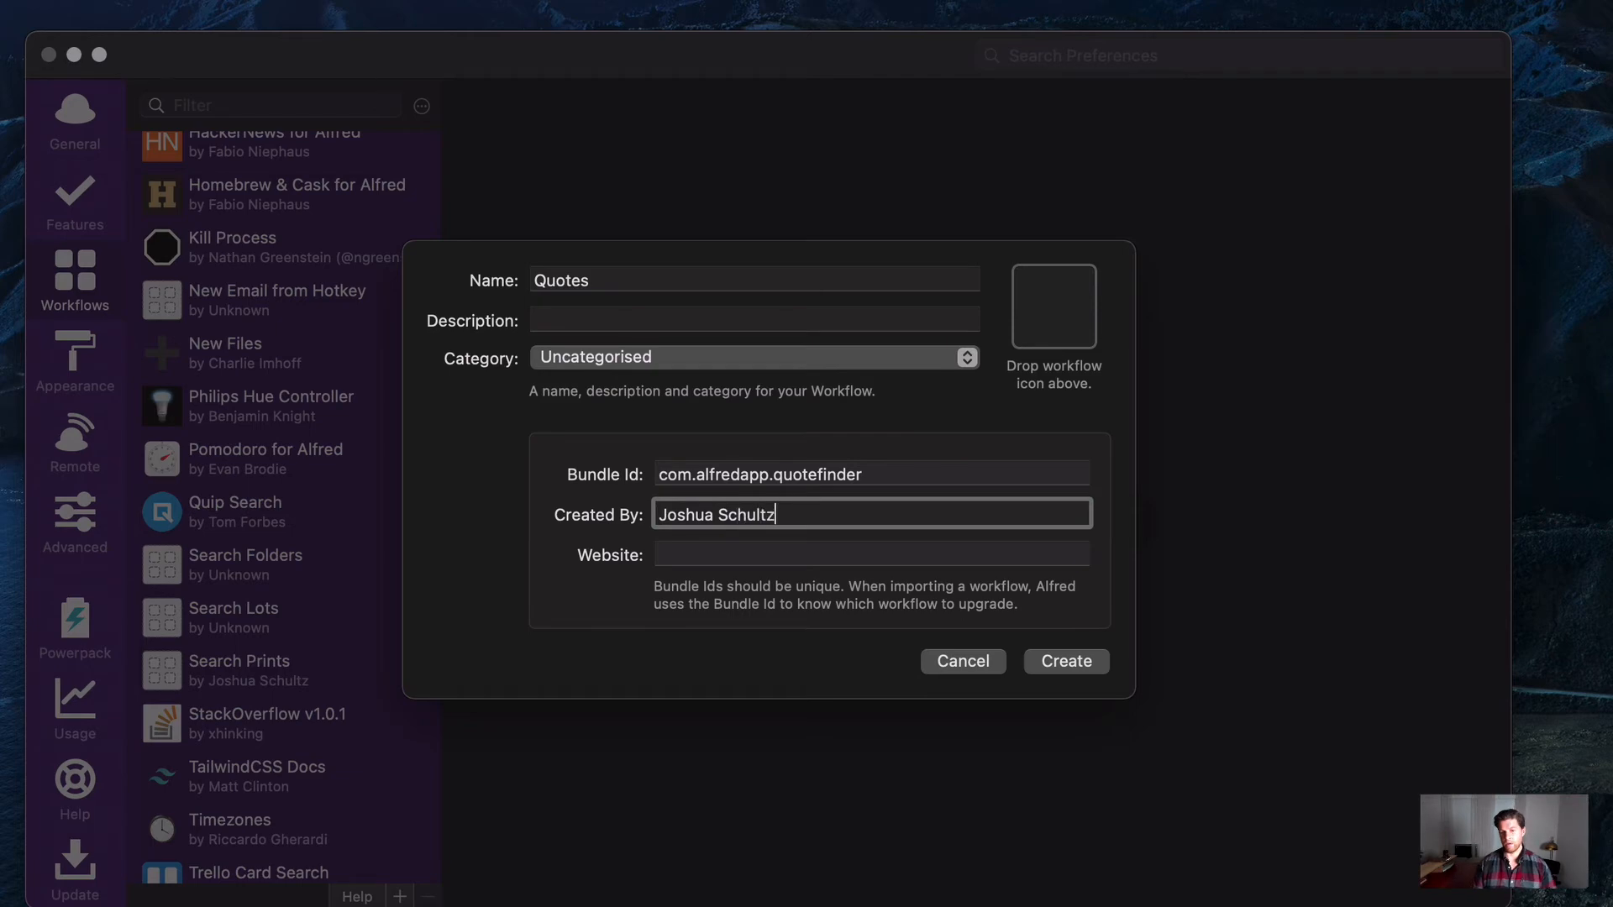
left_click(1086, 659)
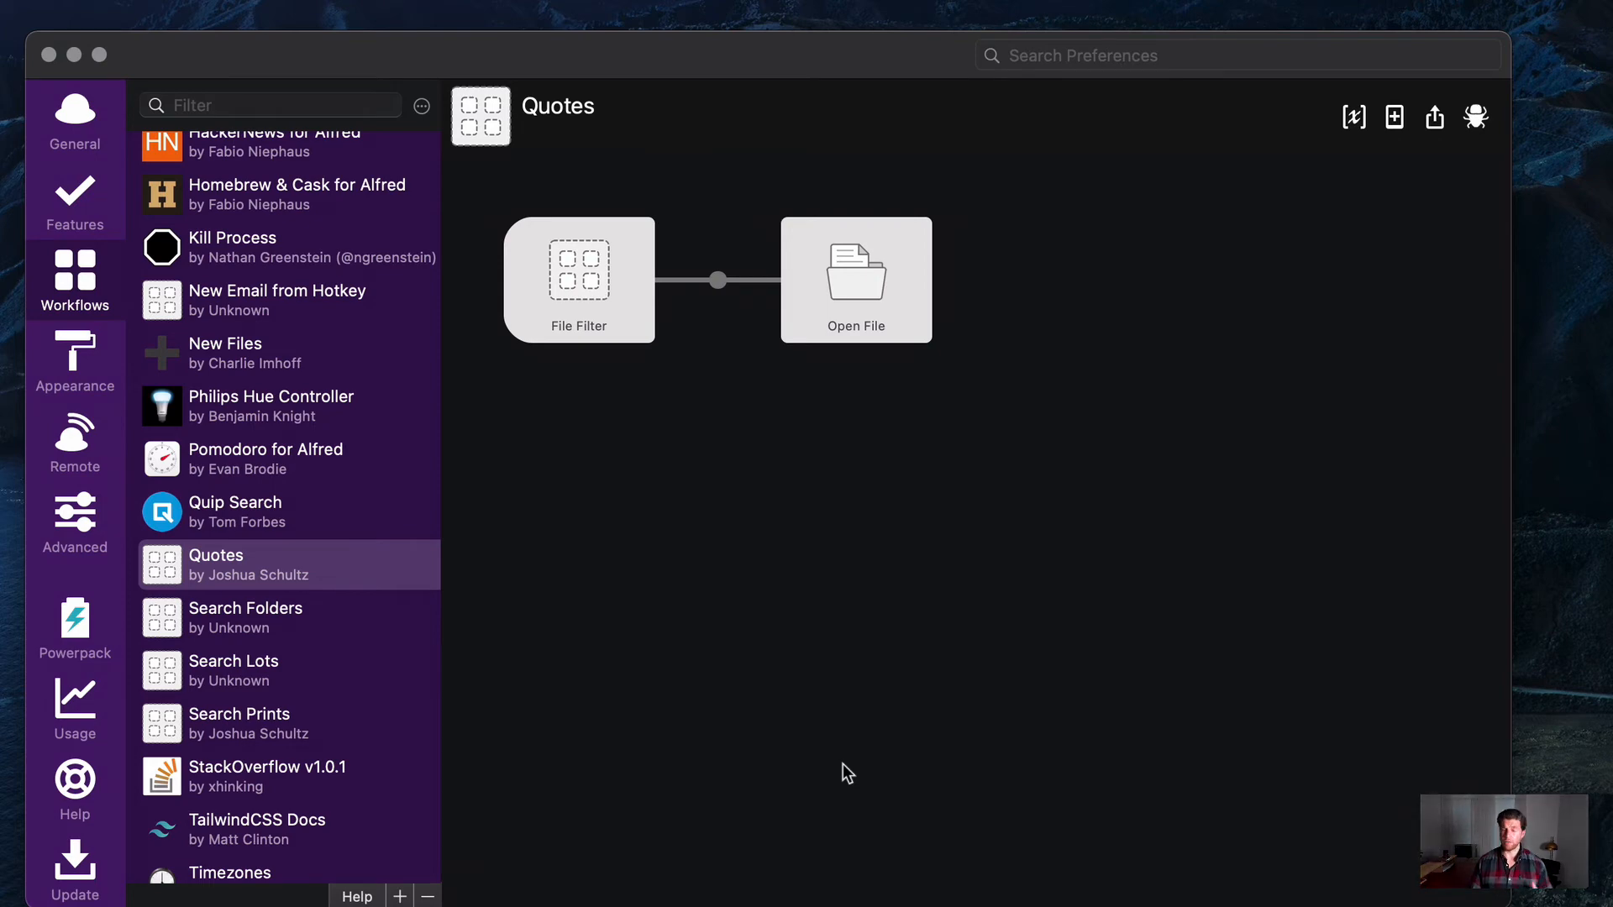
Open the configuration of the File Filter object in the Quotes workflow.
left_click(593, 282)
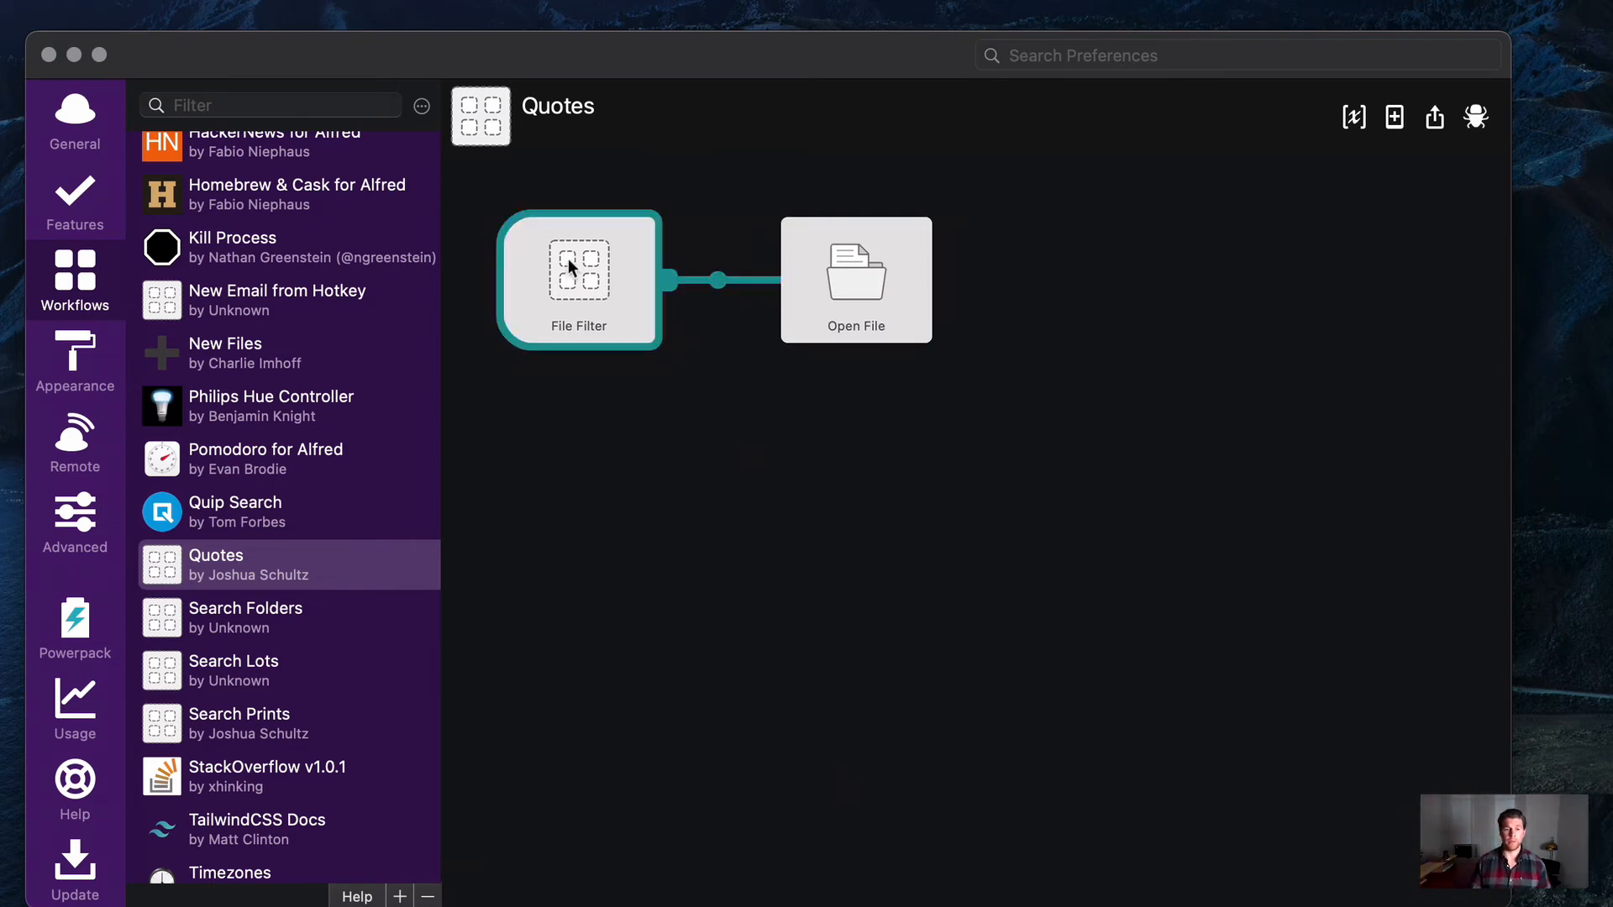
double_click(587, 285)
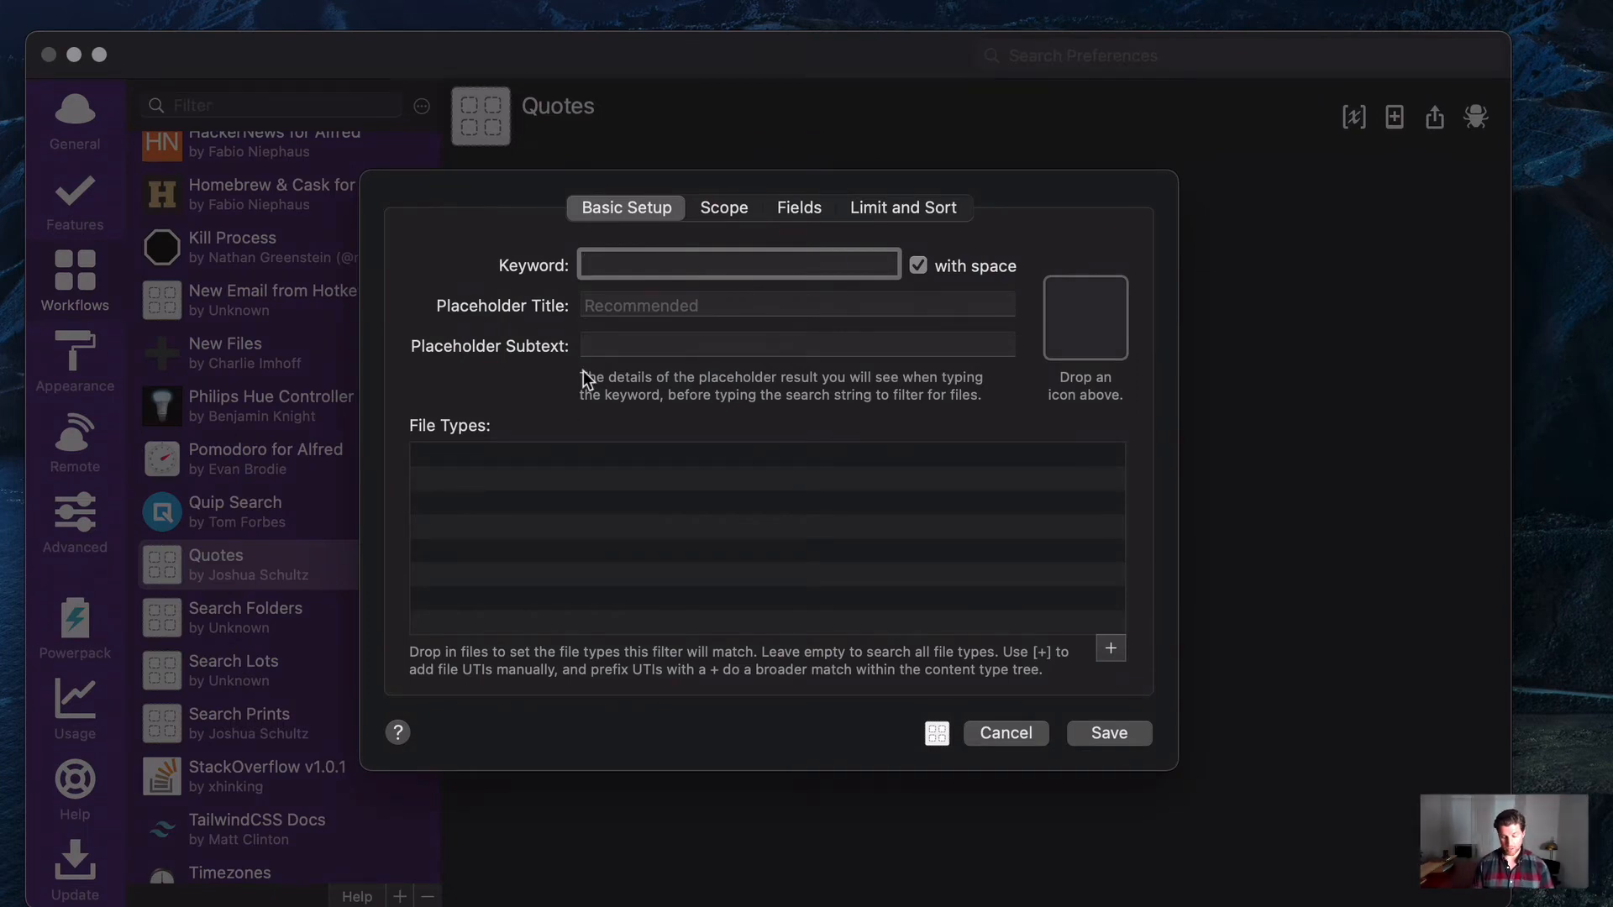
type("Q")
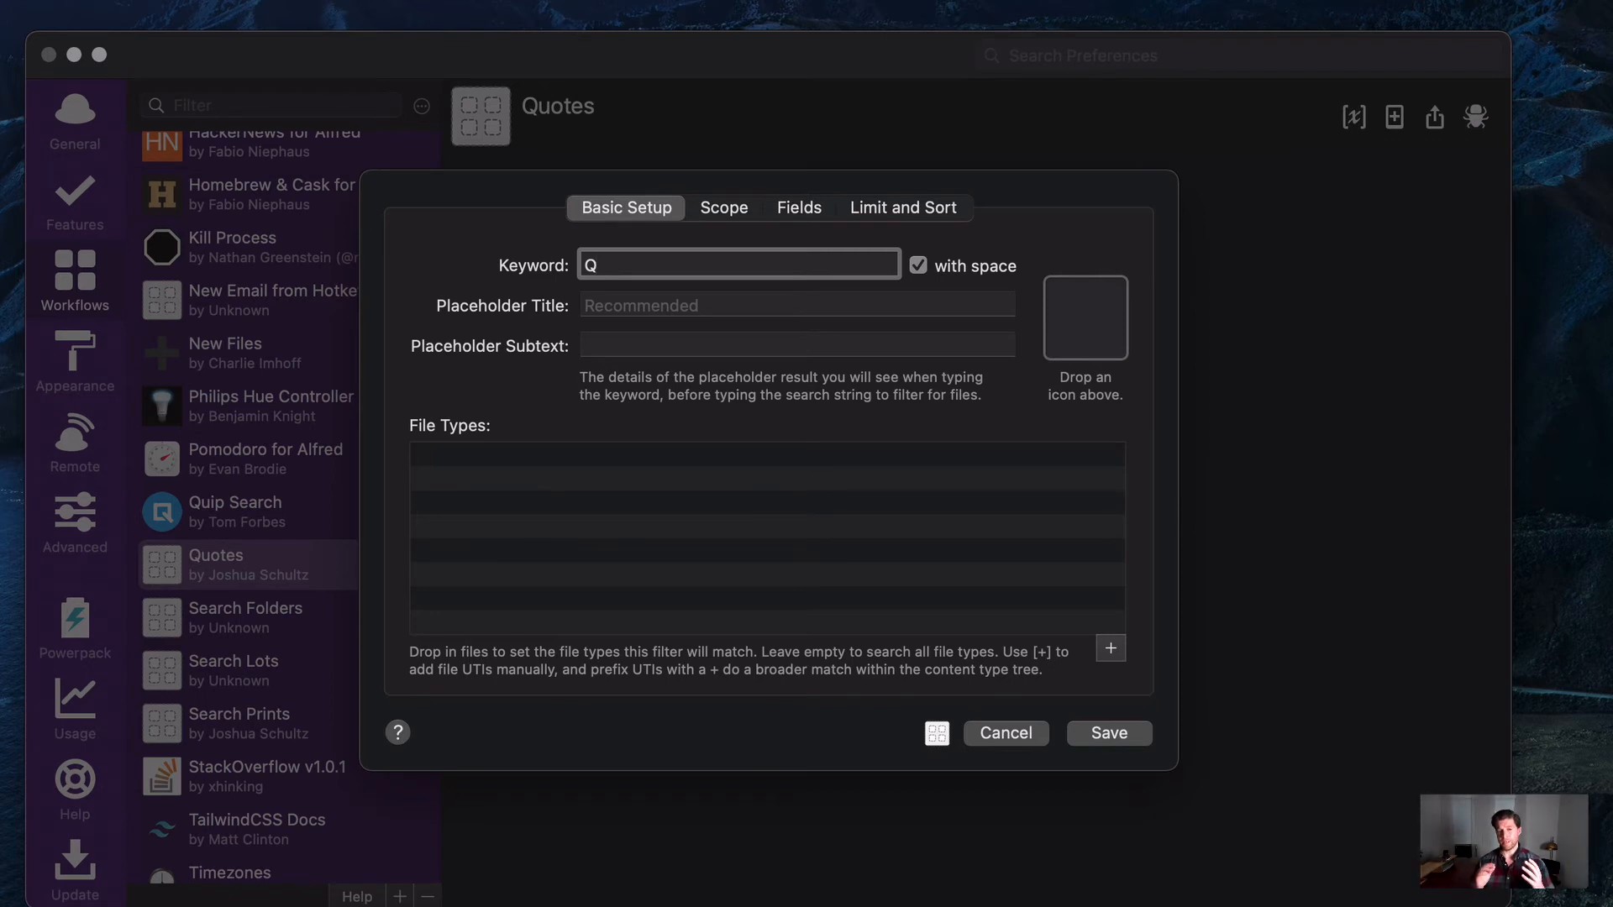
type("kajsd;f")
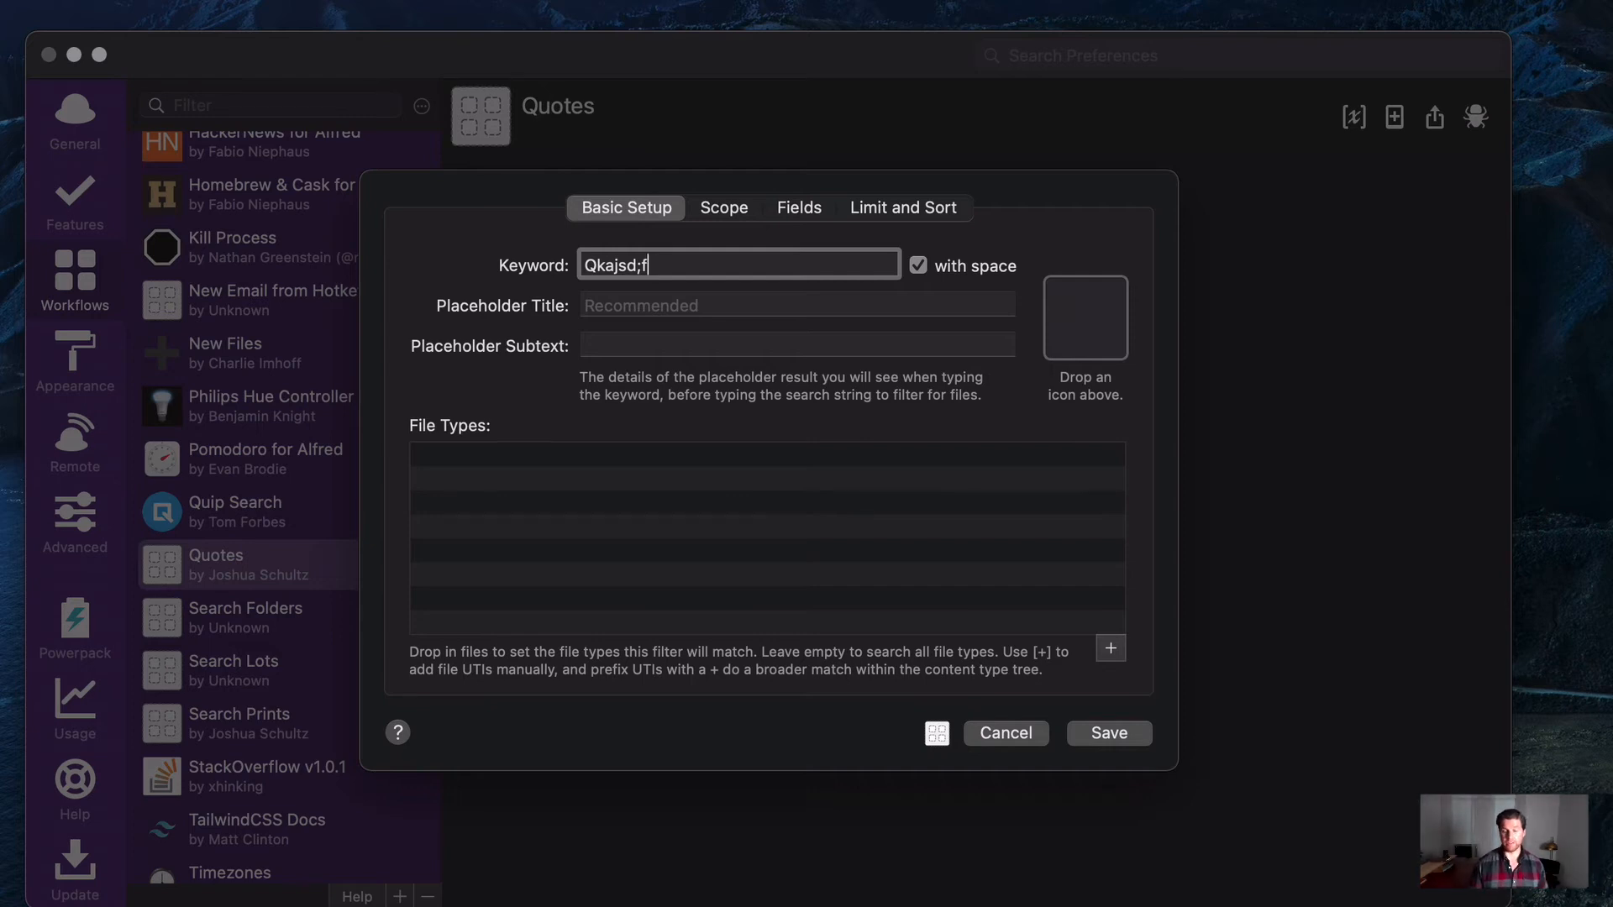
key("BackSpace")
key("BackSpace")
key("BackSpace")
key("BackSpace")
key("BackSpace")
key("BackSpace")
key("BackSpace")
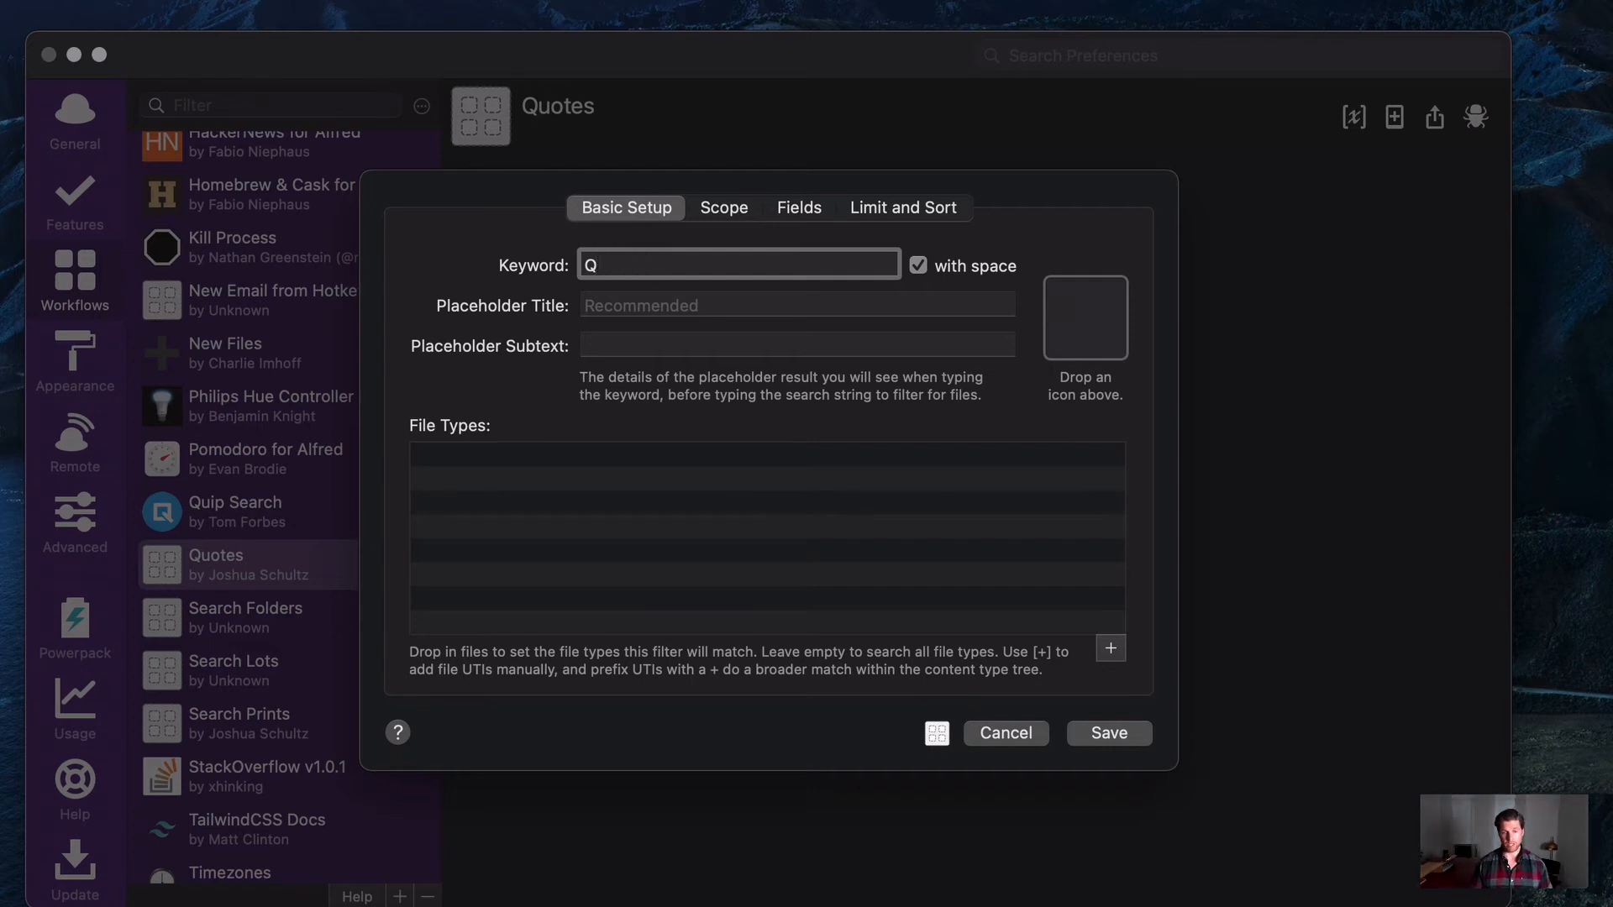
key("BackSpace")
Set the file filter's keyword to "q" and its placeholder title to "Quote Filter".
type("q")
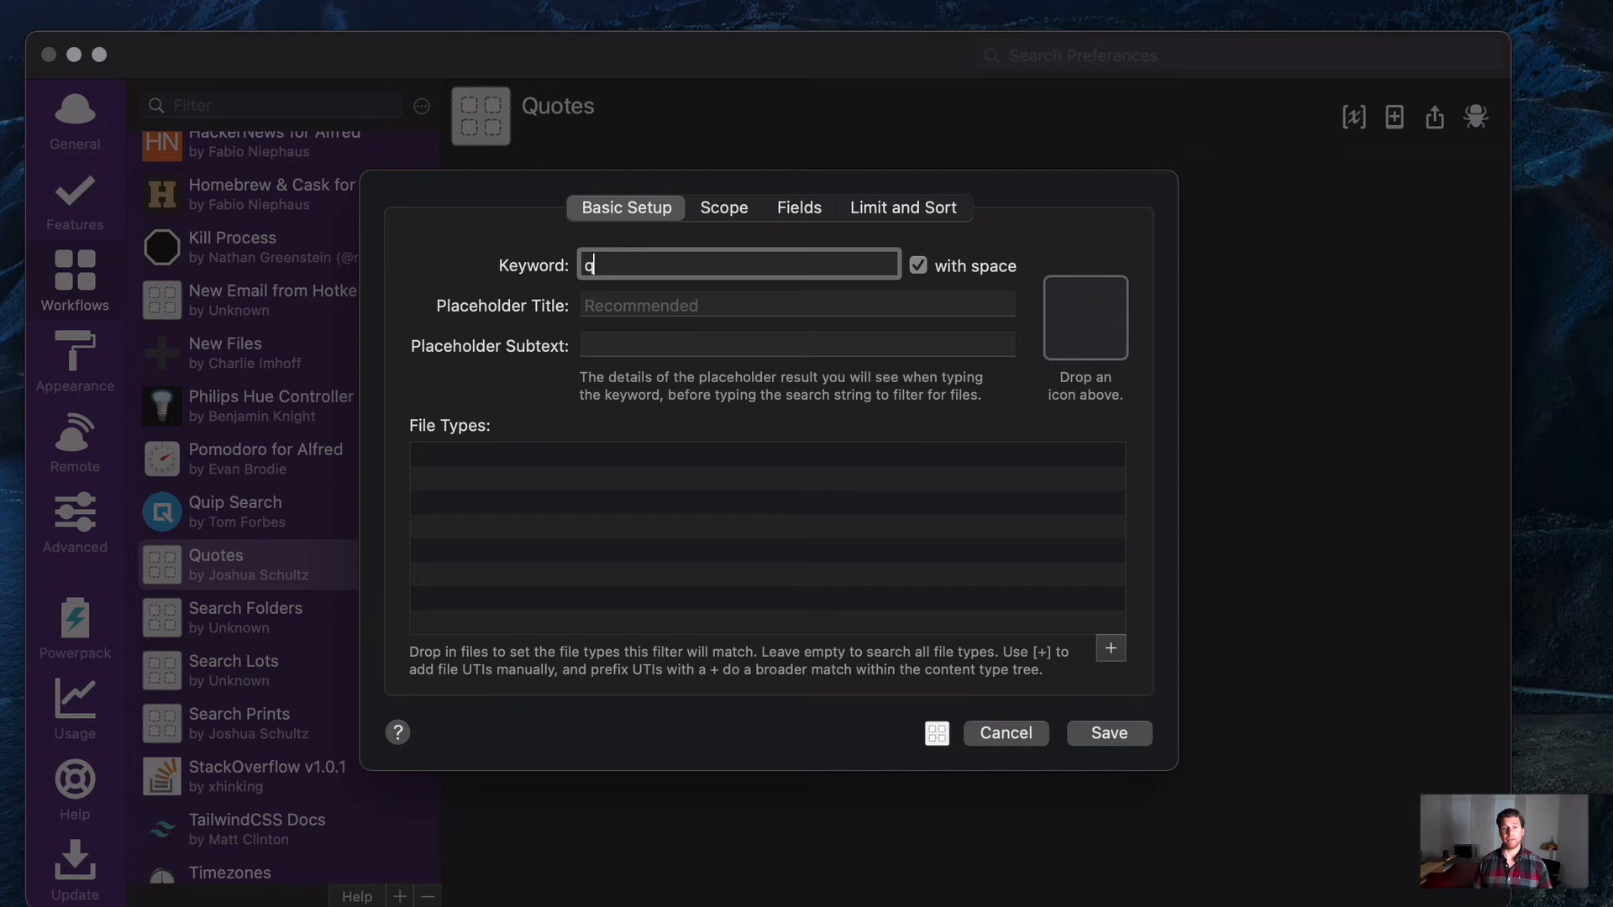
left_click(649, 305)
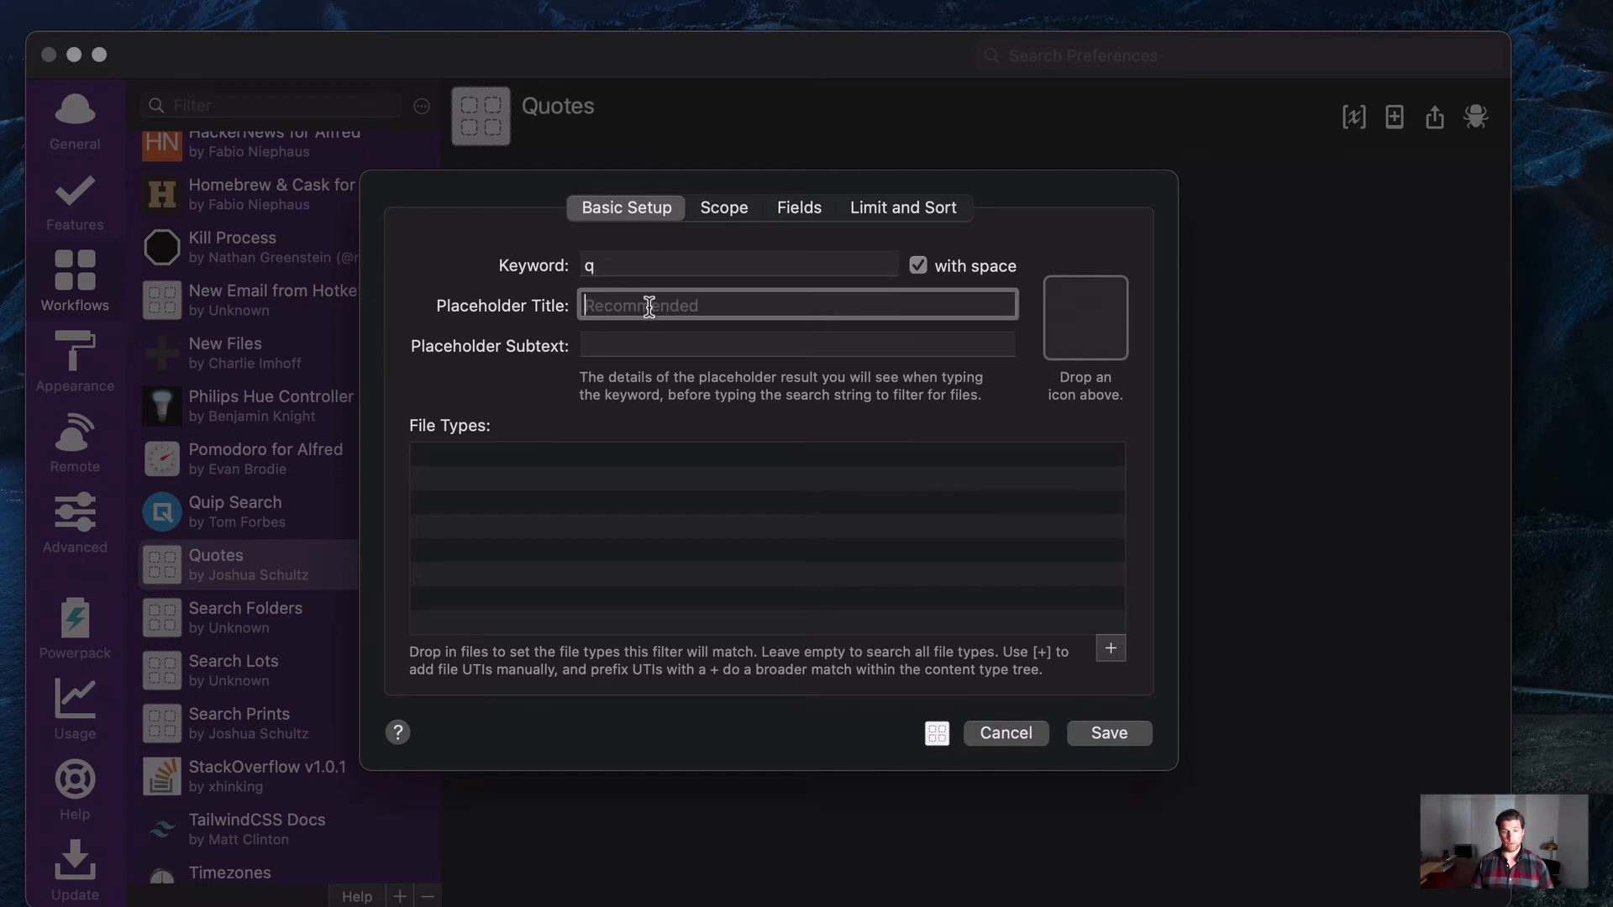
type("Quot")
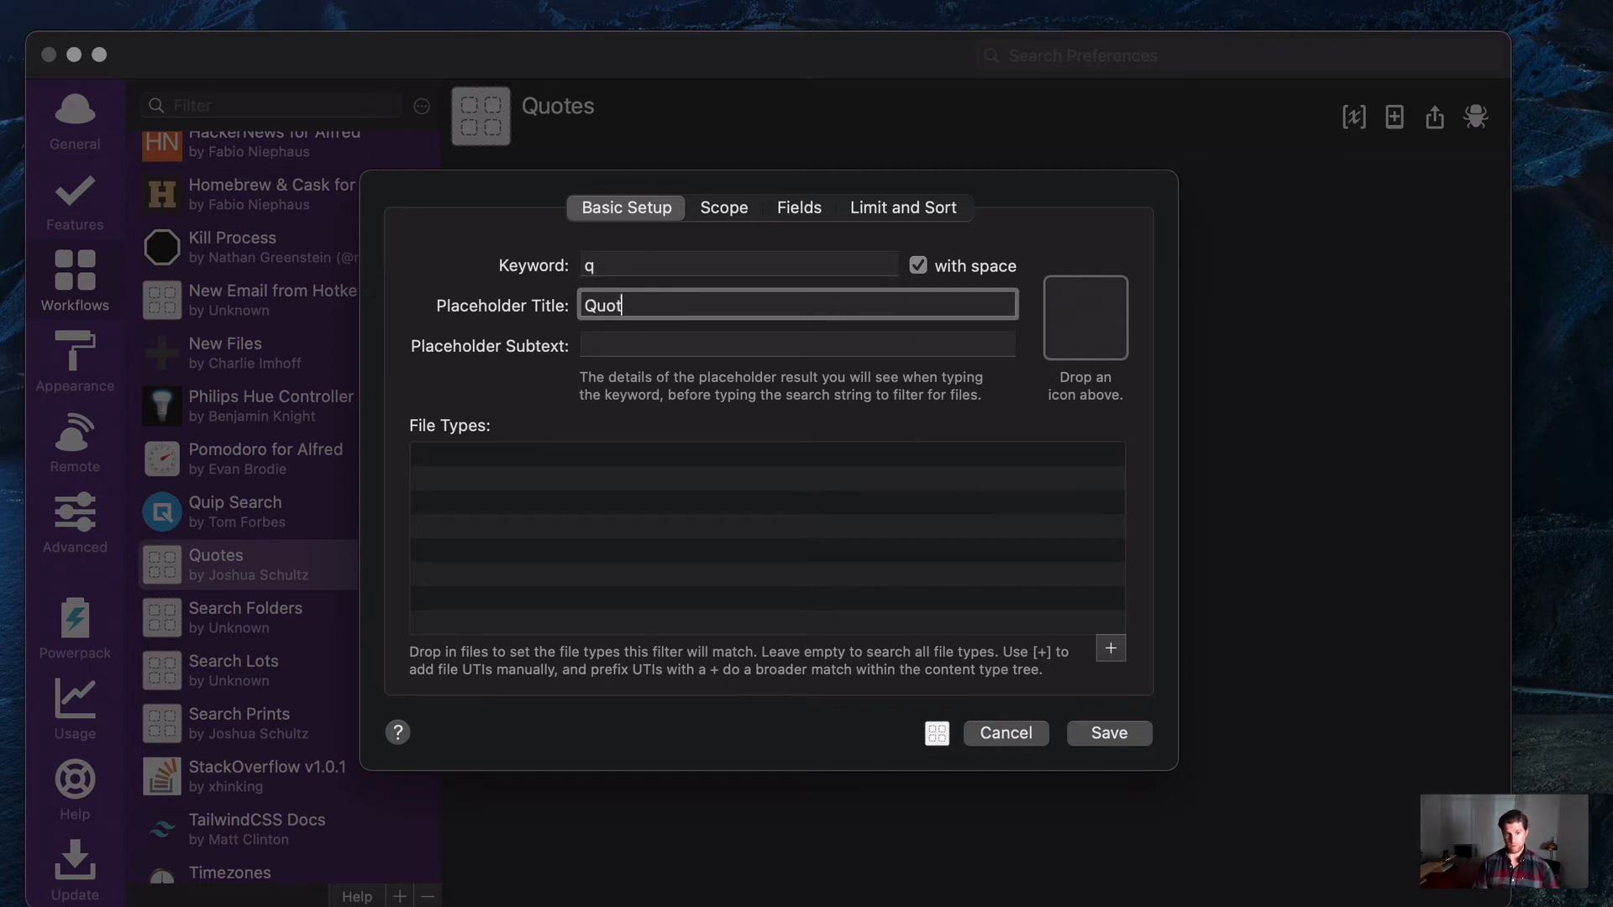
type("e Filter")
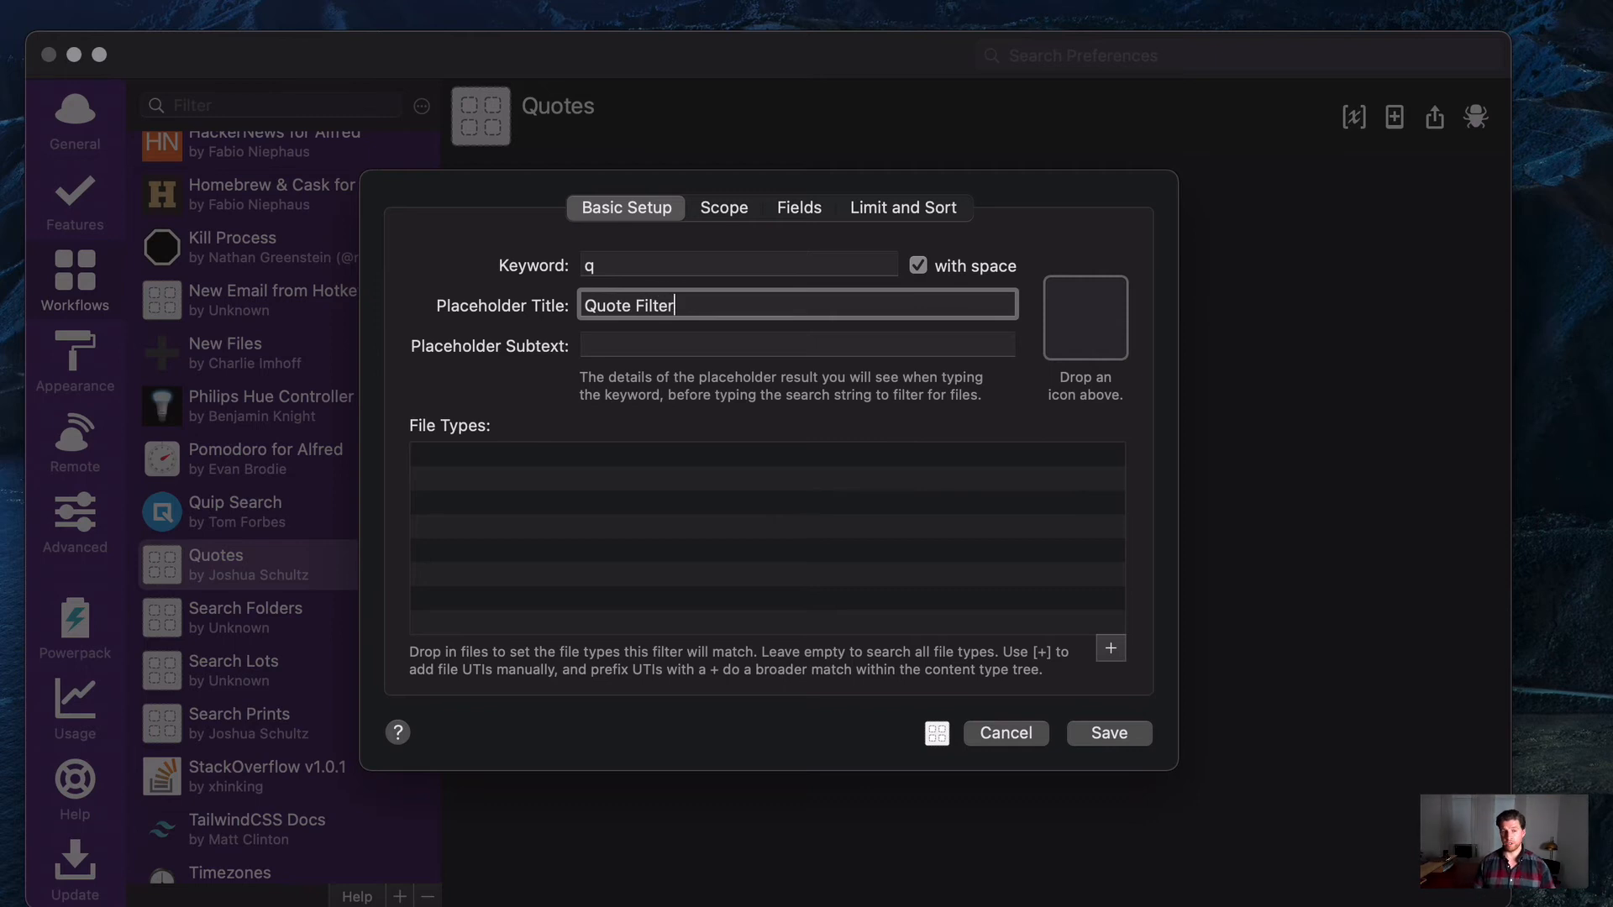
Set the file filter's placeholder subtext to "Please enter quote text".
left_click(698, 341)
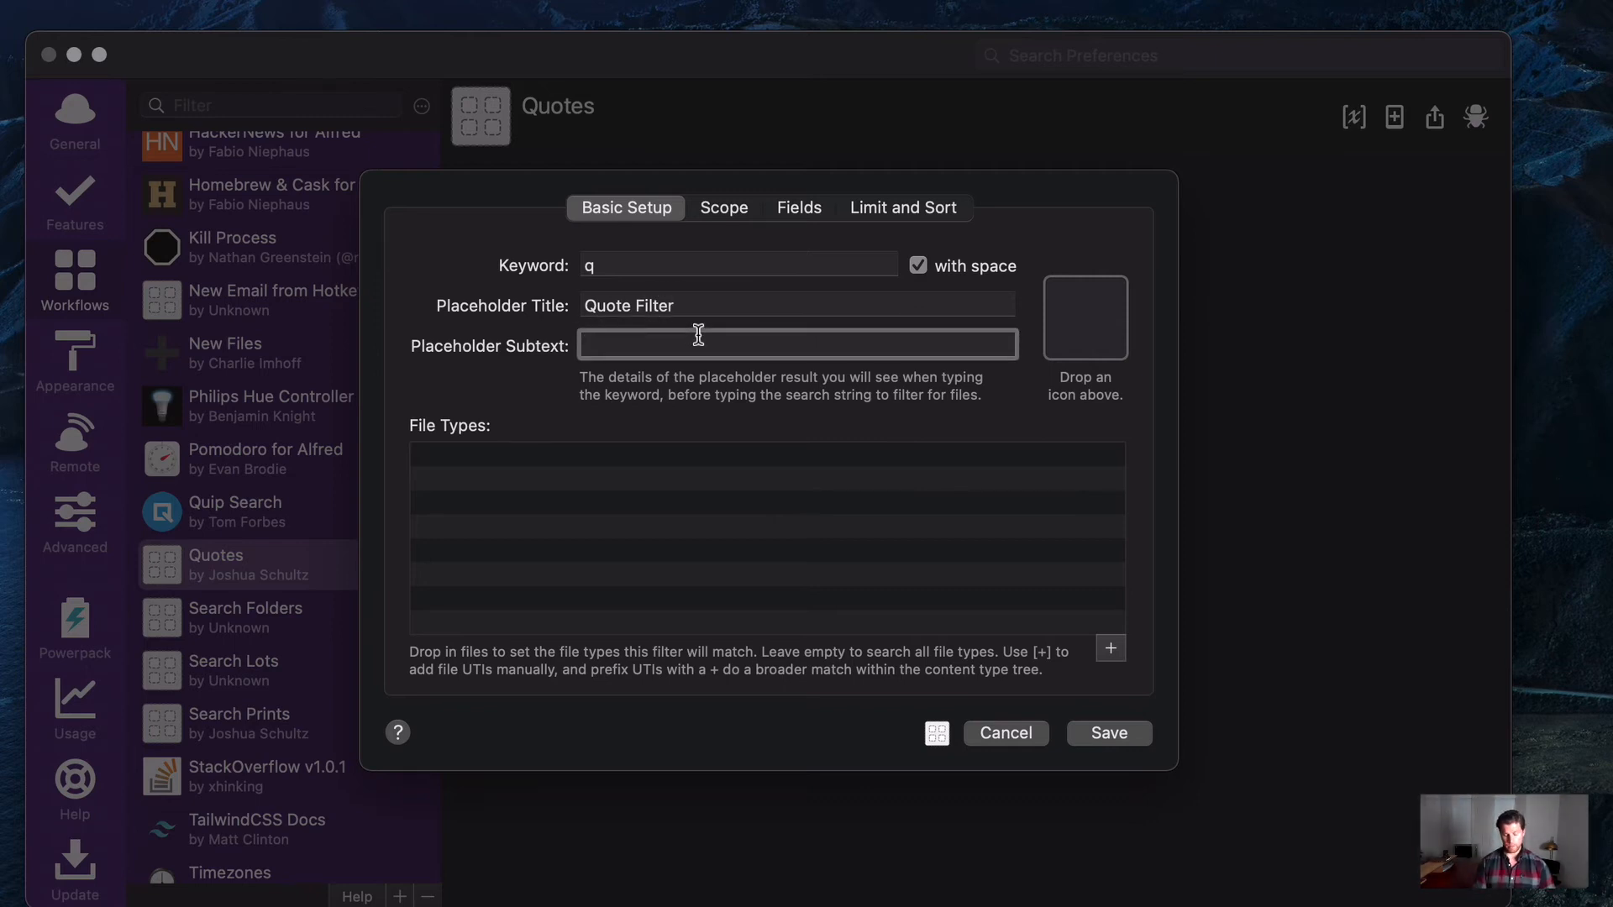
type("Please ente")
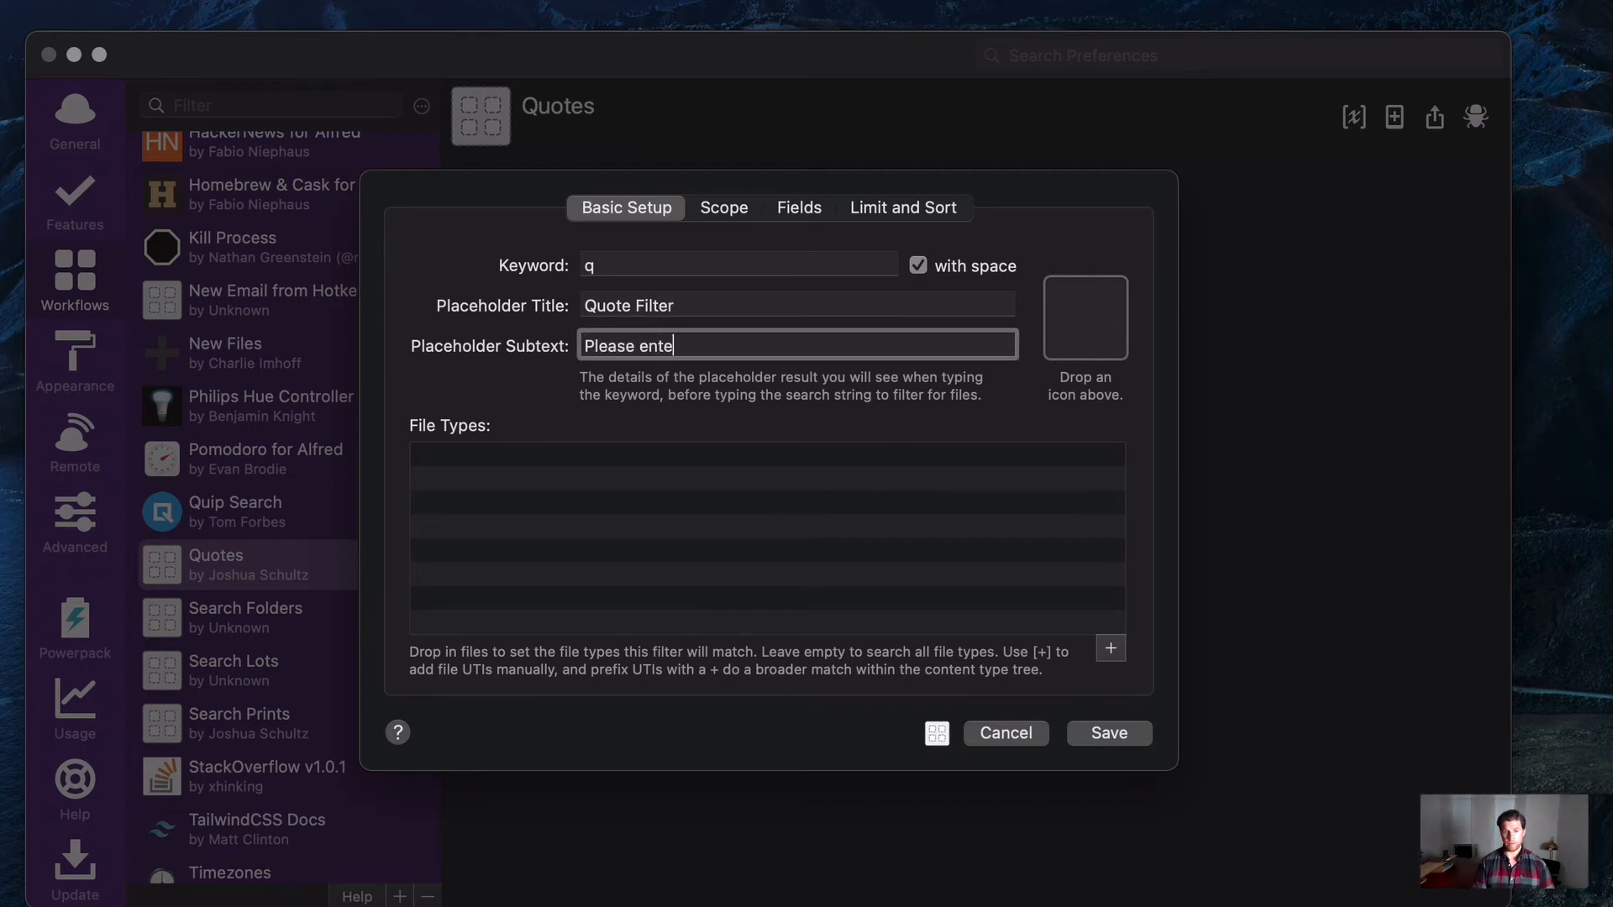
type("r quote tex")
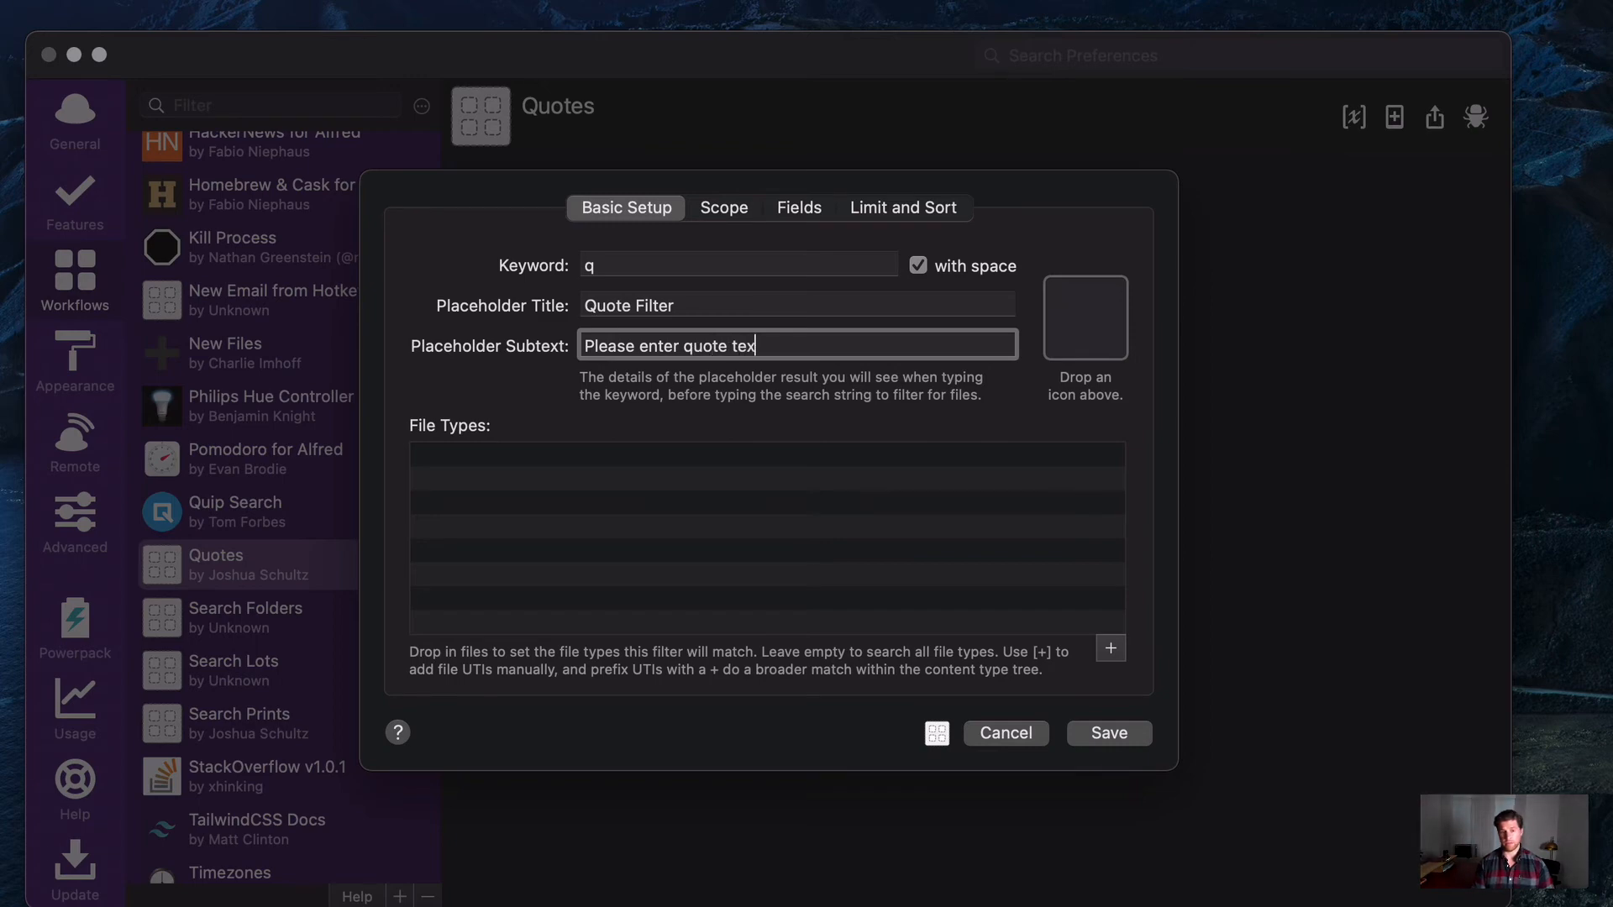
type("t")
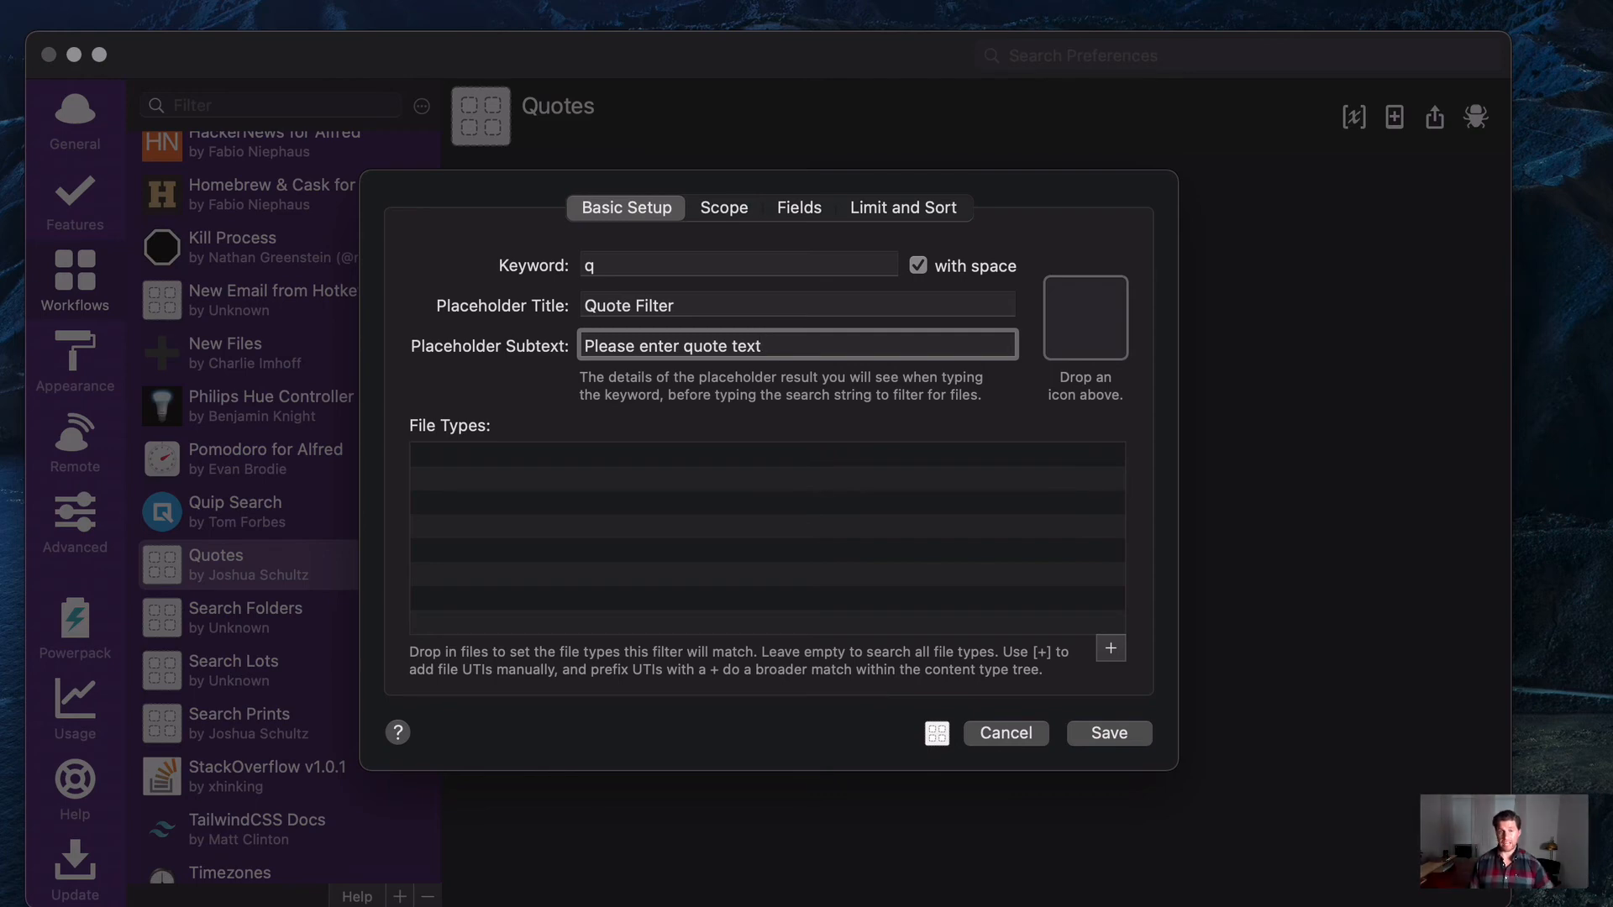
Add the folder type (public.folder) to the file filter's file types, using a folder from the Desktop in Finder.
key("super+Tab")
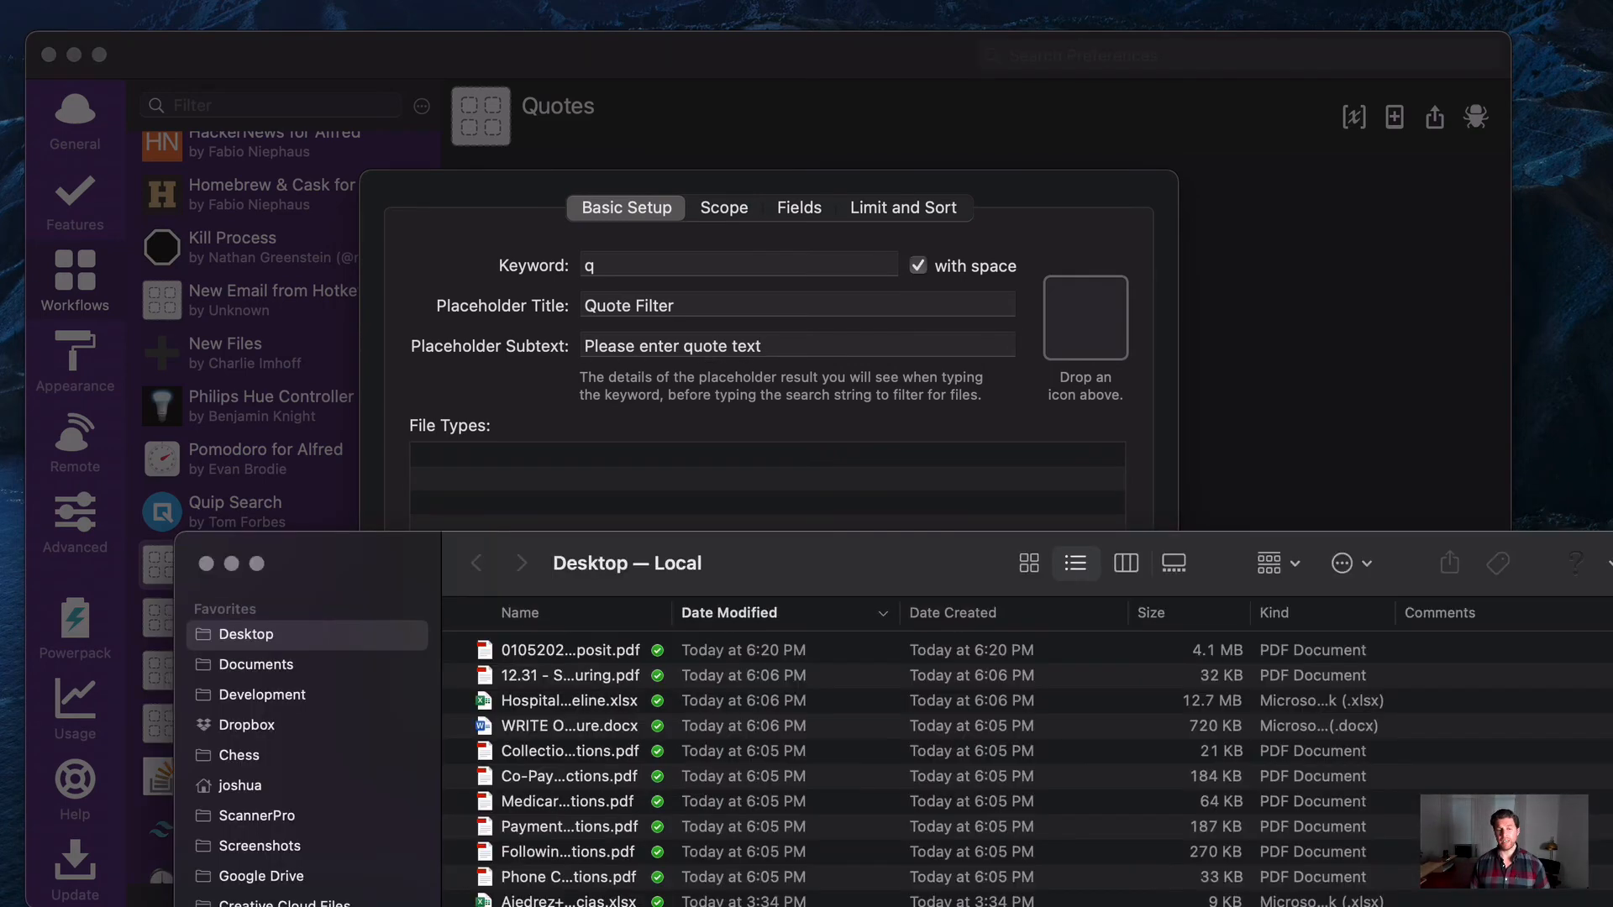
scroll(924, 756, "down", 3)
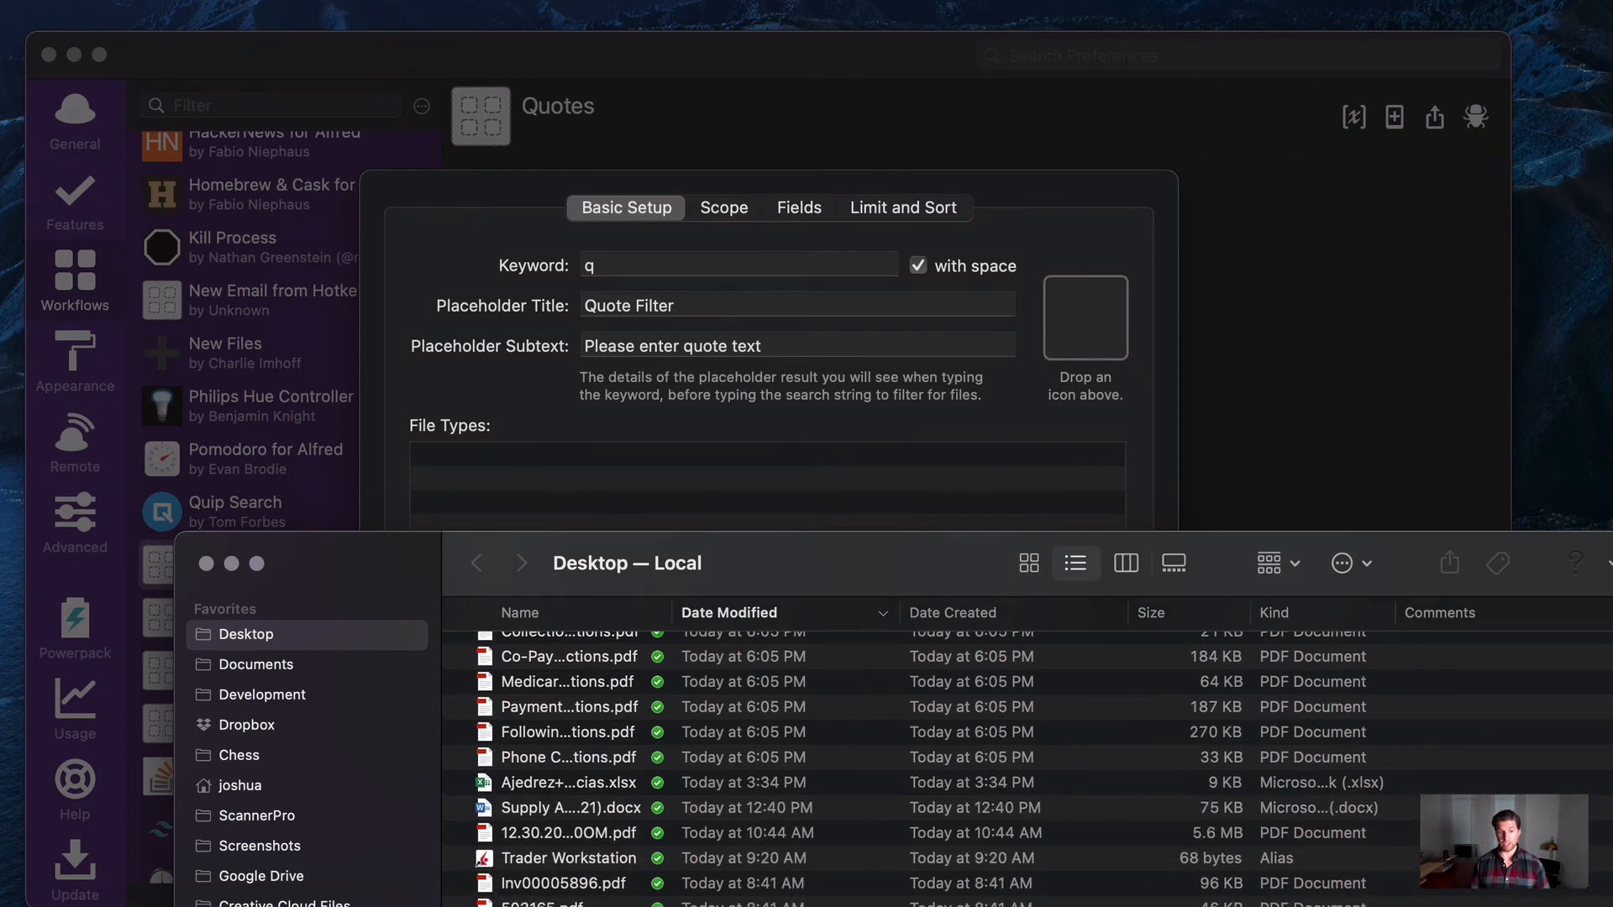
left_click_drag(504, 598, 468, 480)
left_click(205, 563)
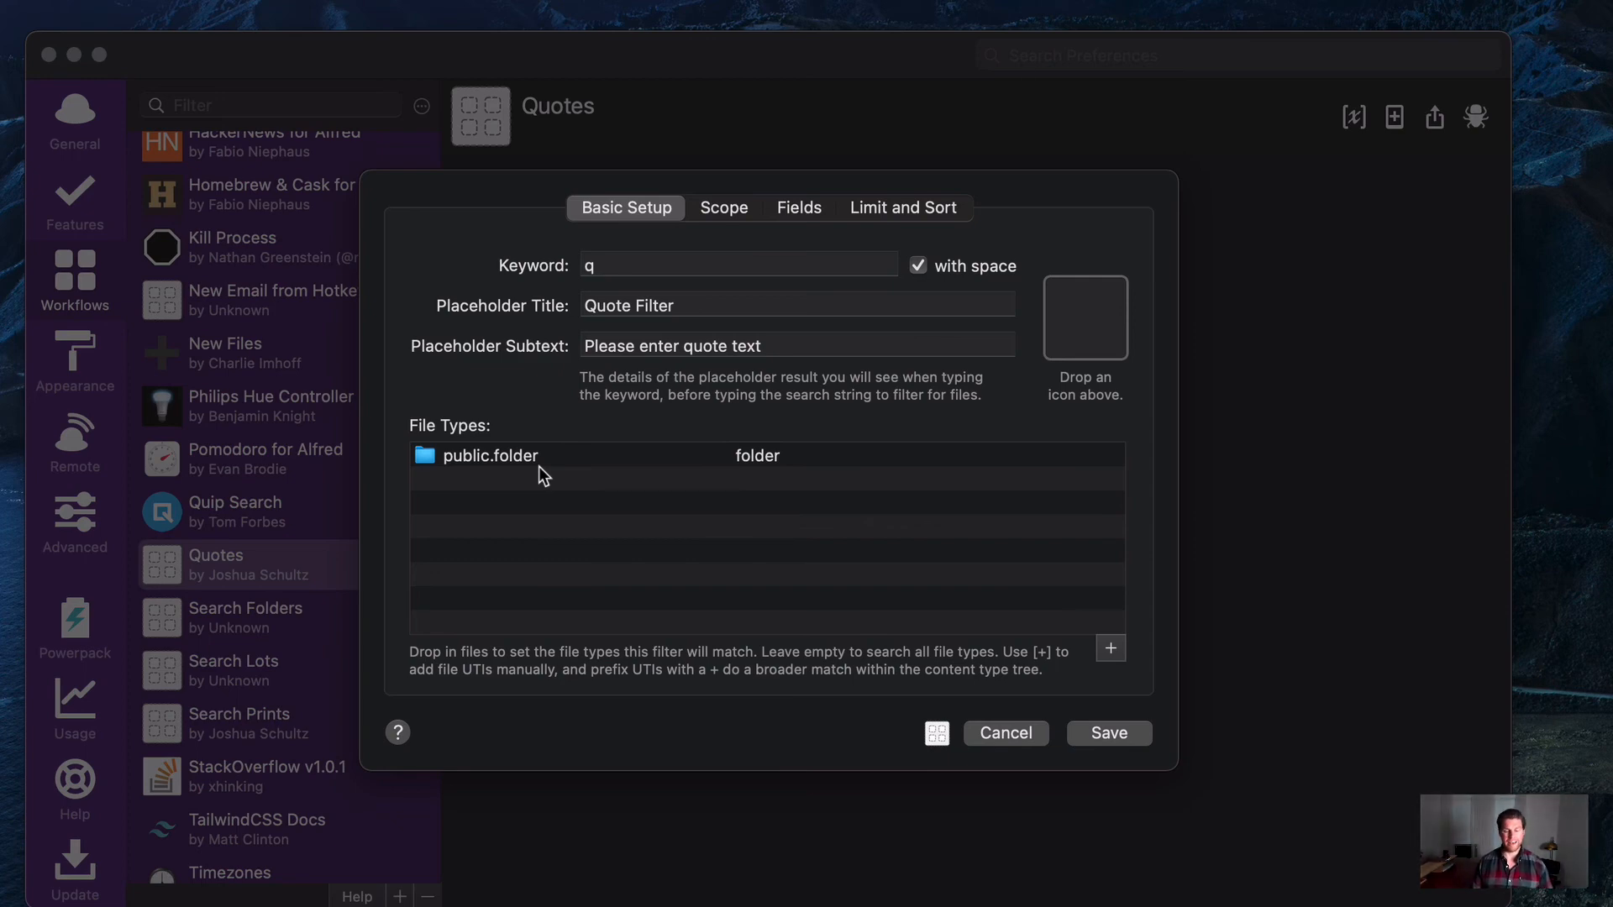
Add the Quotes folder from AFC - Mexico - Mexico Documents in Finder to the file filter's search scope.
left_click(717, 209)
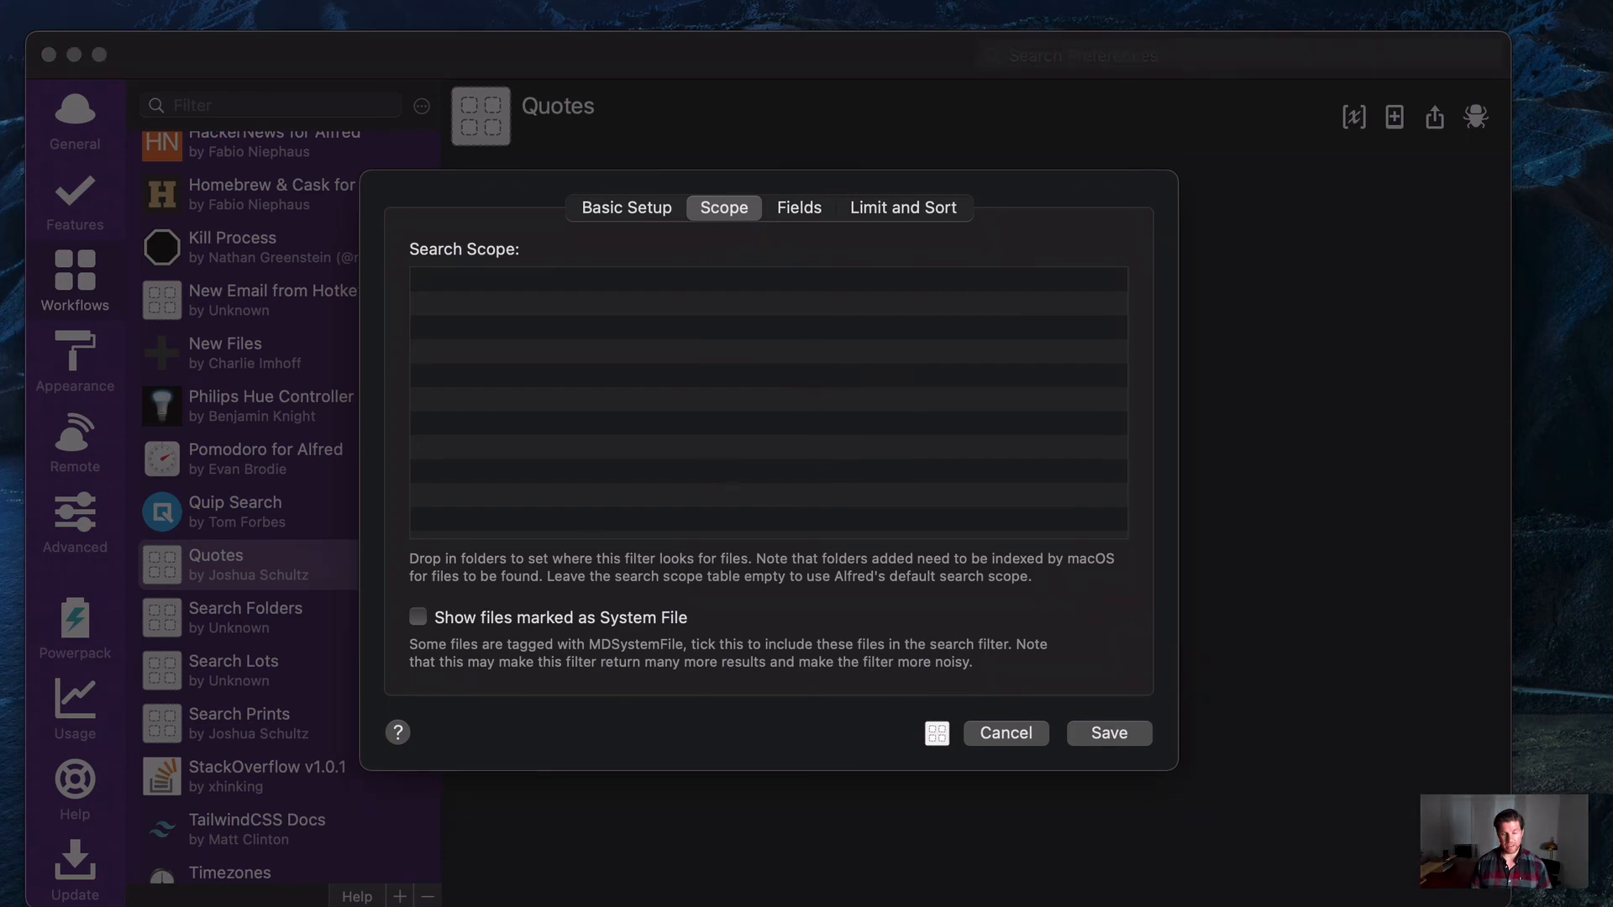
key("super+Tab")
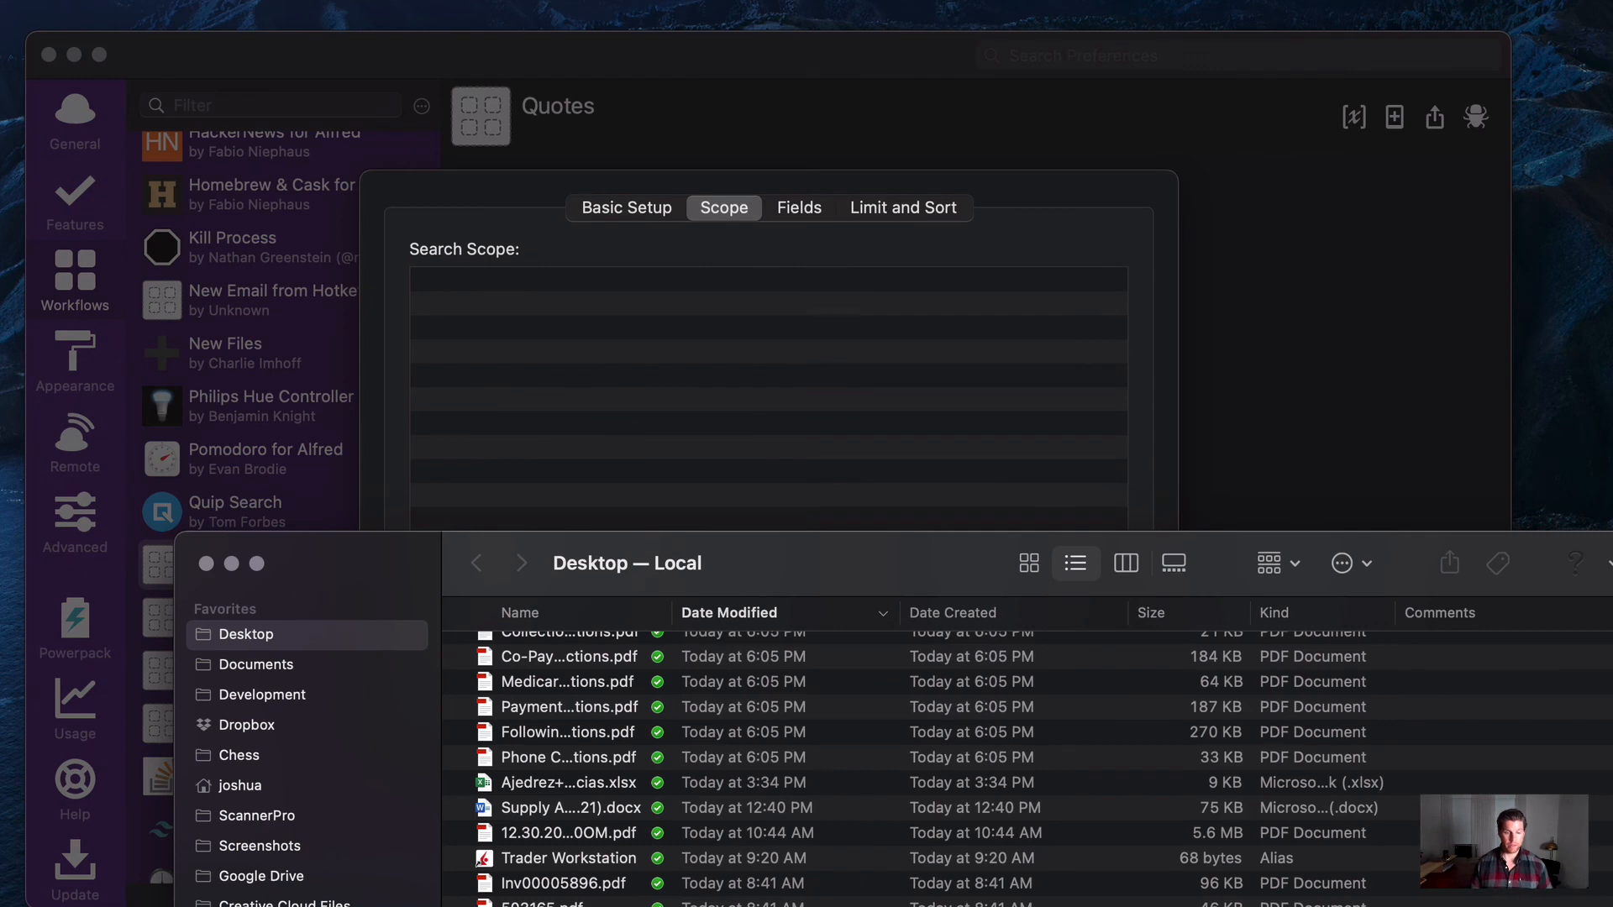
left_click(532, 617)
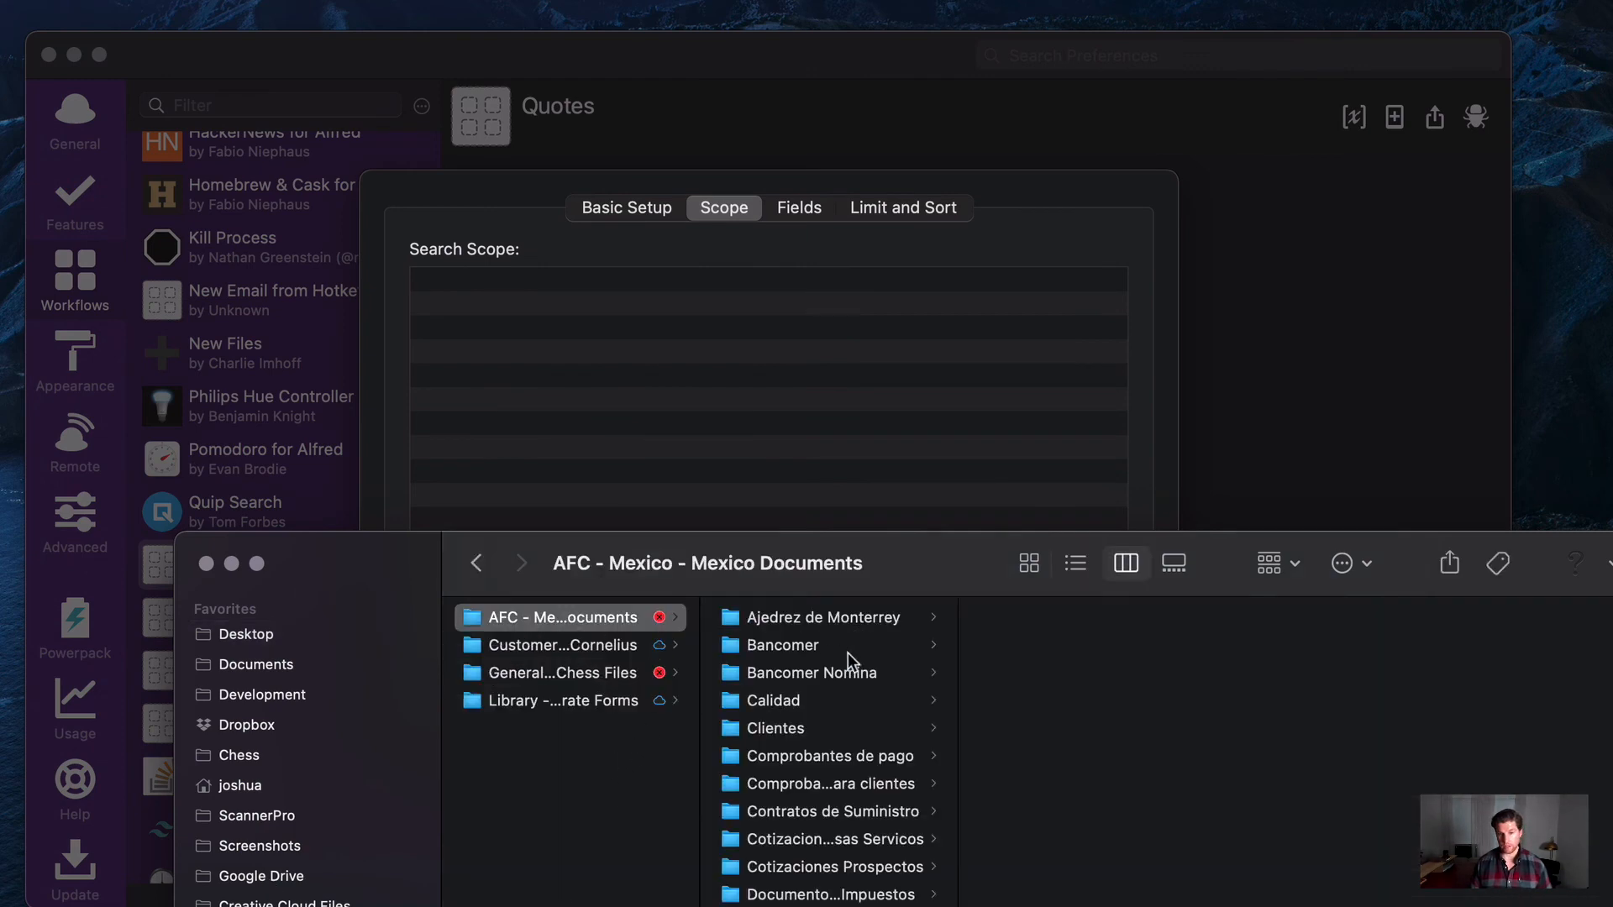
scroll(819, 794, "down", 5)
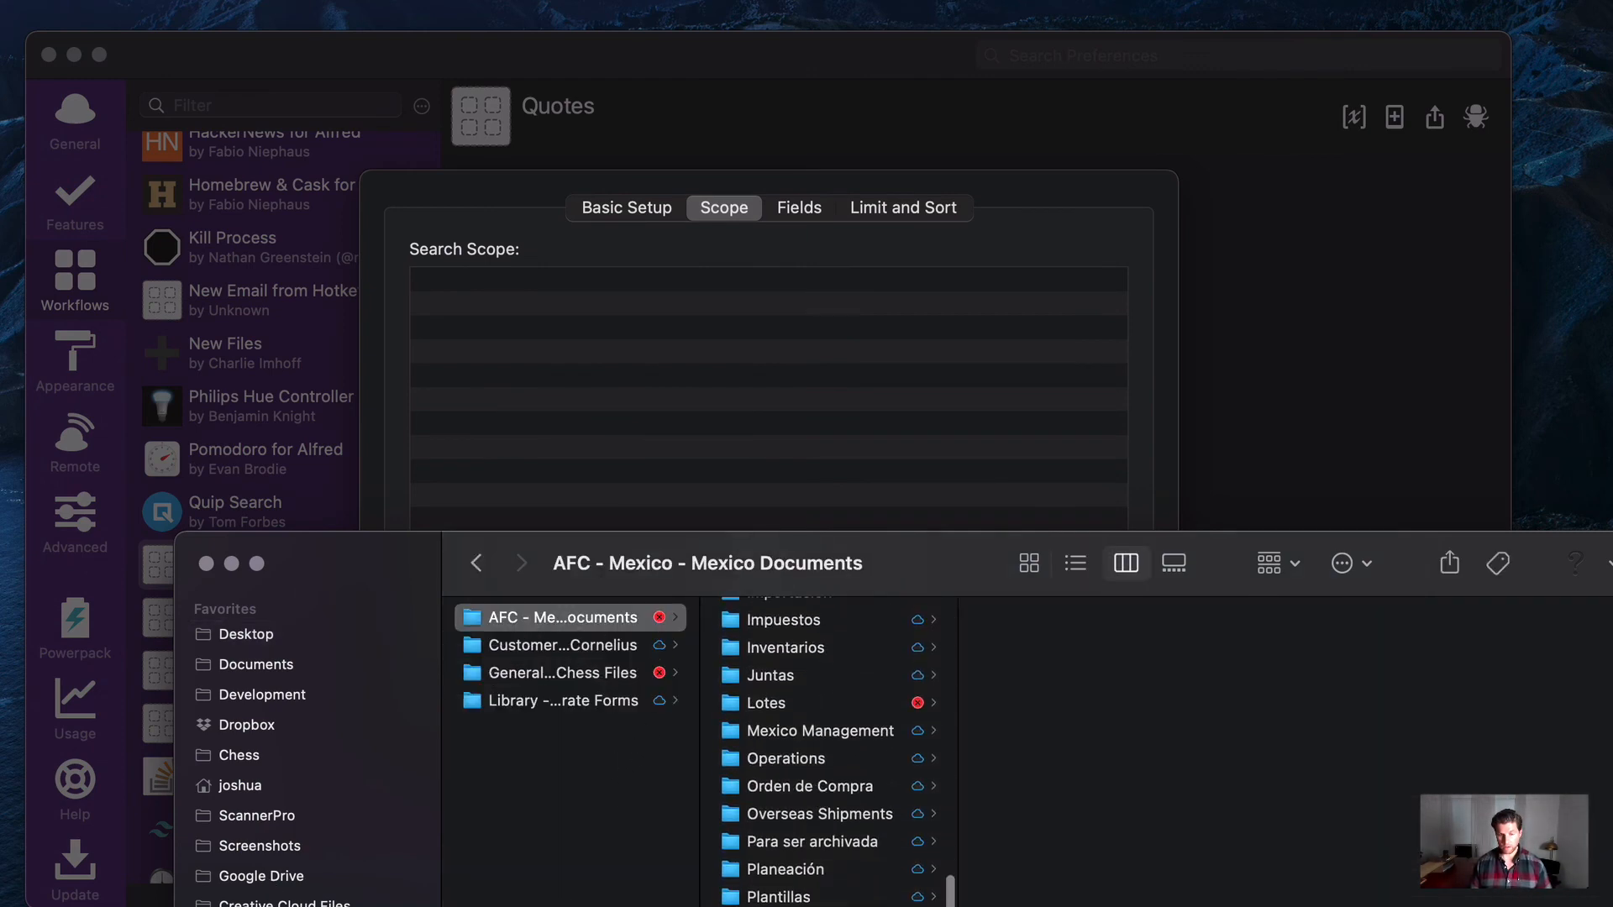
left_click_drag(779, 906, 837, 404)
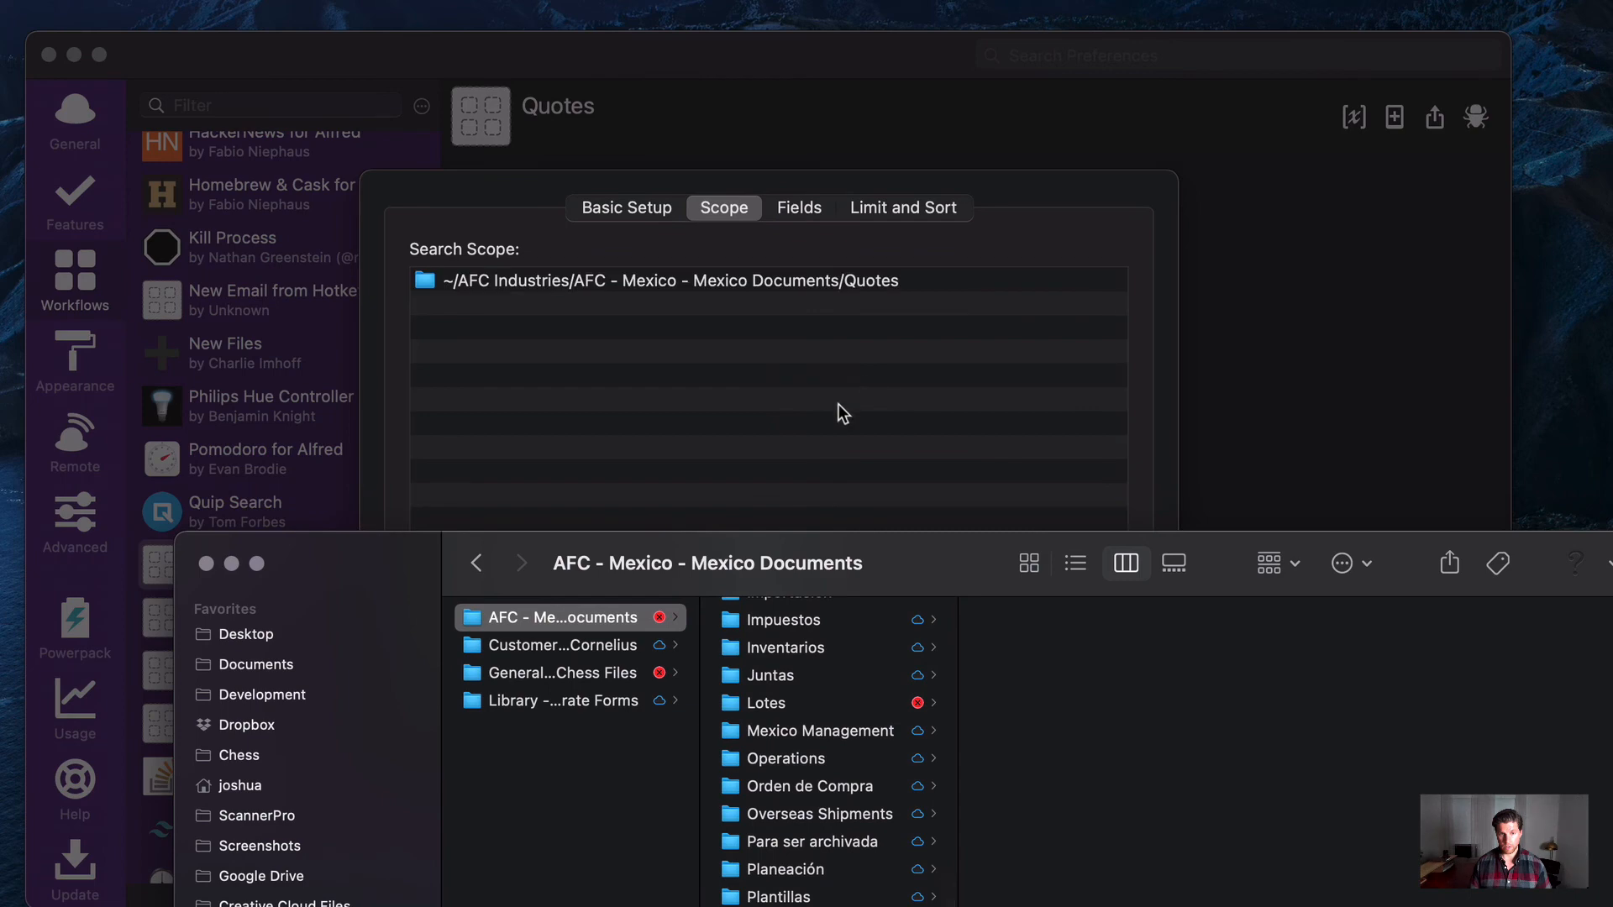
left_click(206, 564)
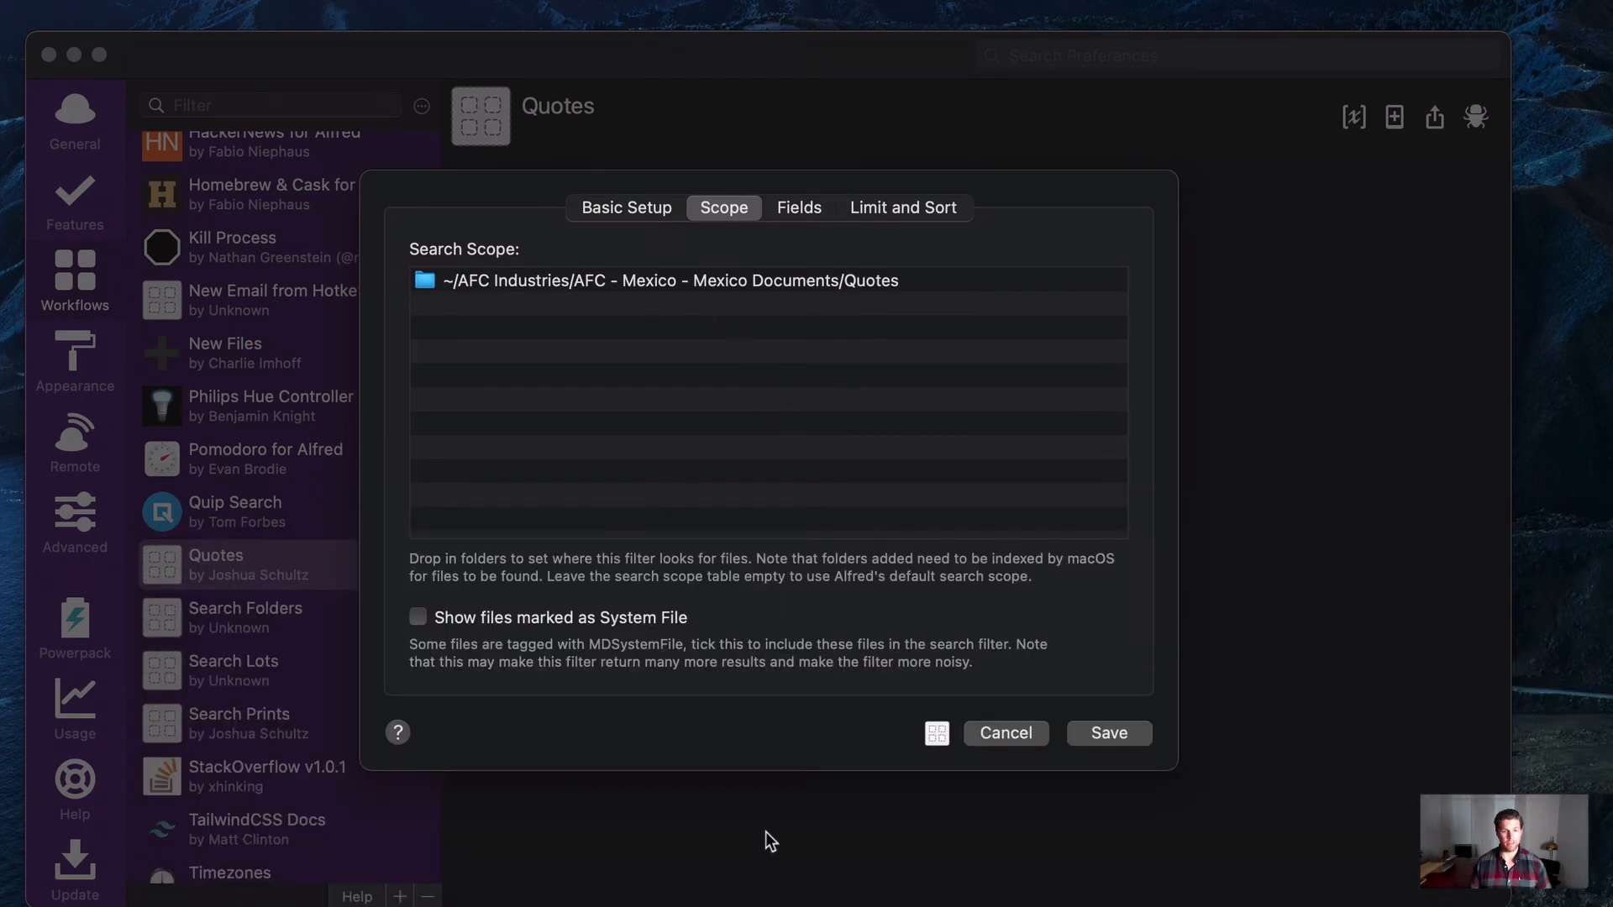
Check the file filter's search fields and its limit and sort options, and save the filter's configuration.
left_click(800, 210)
left_click(853, 212)
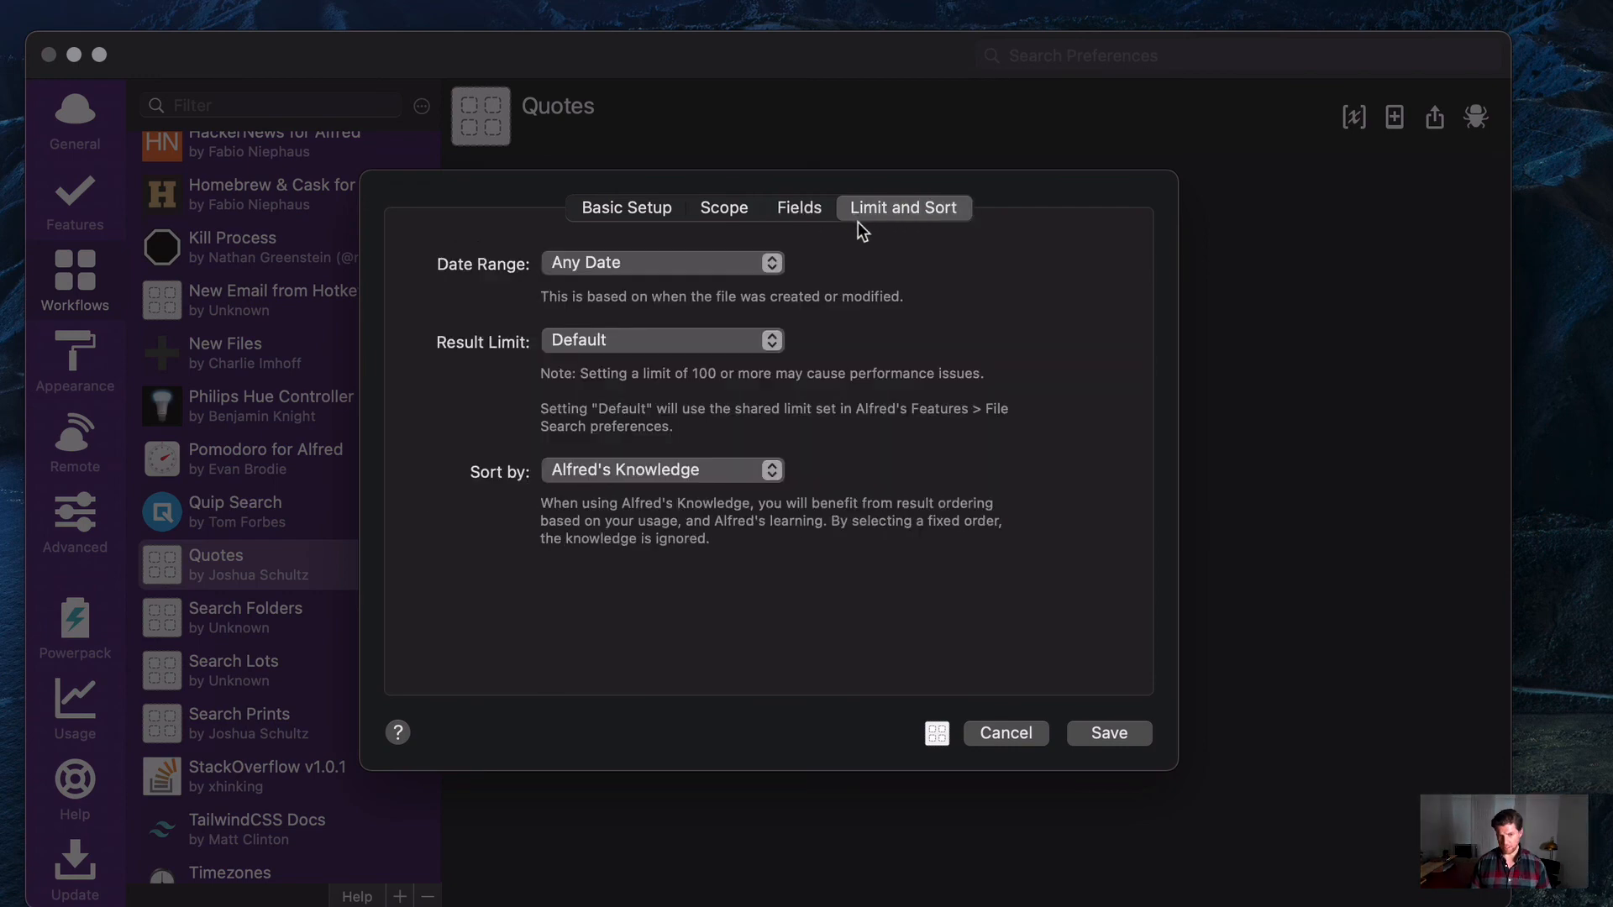
left_click(818, 212)
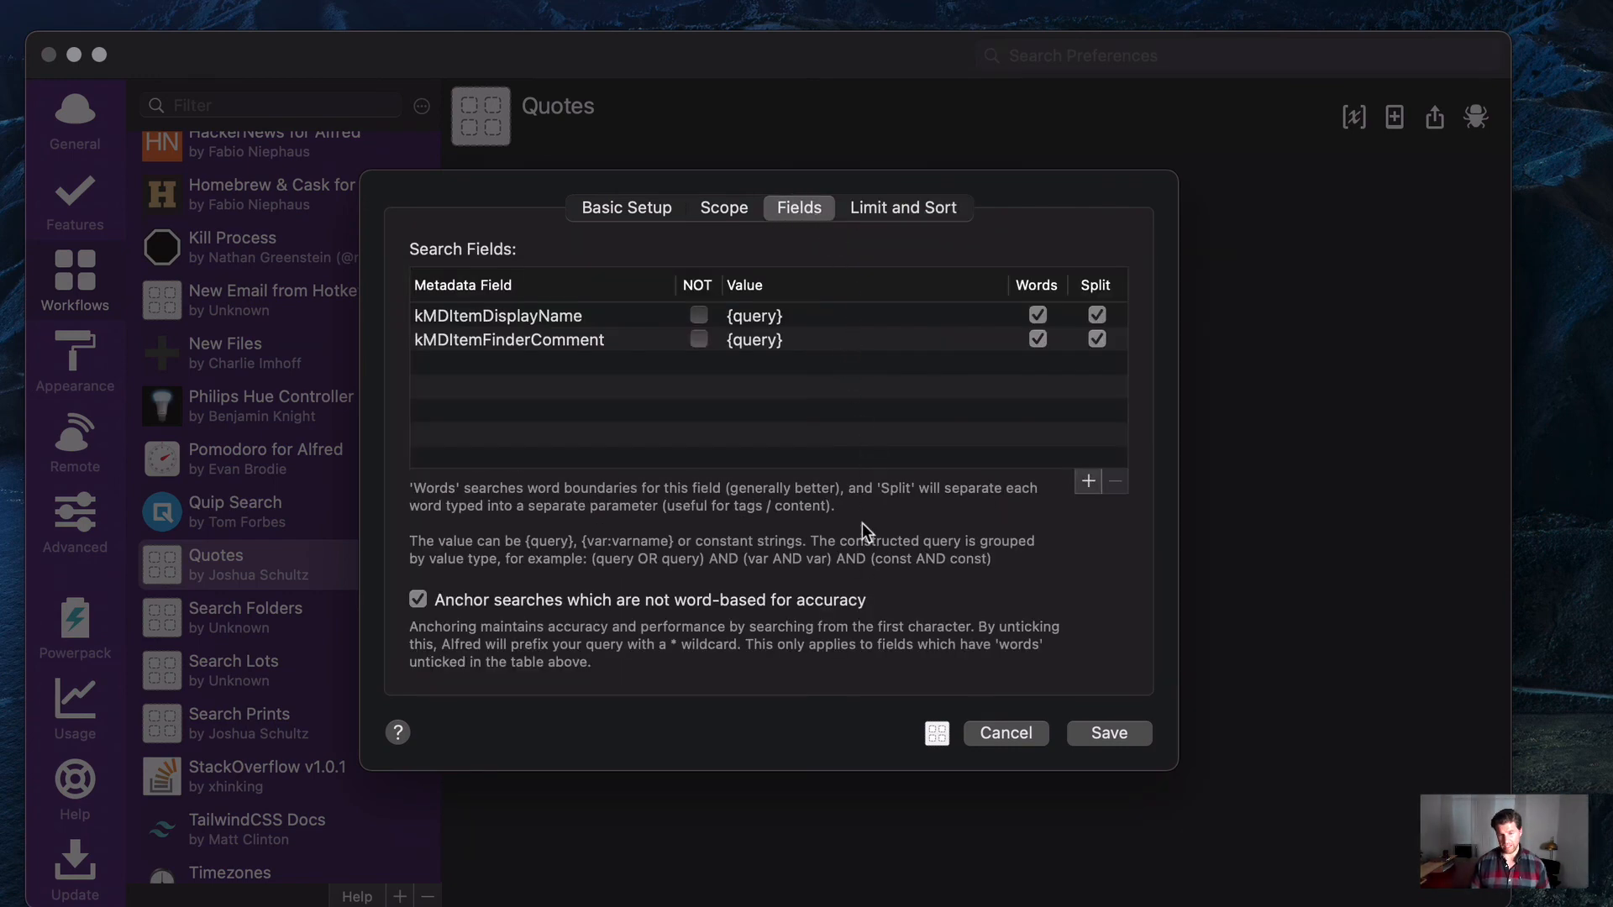
left_click(641, 209)
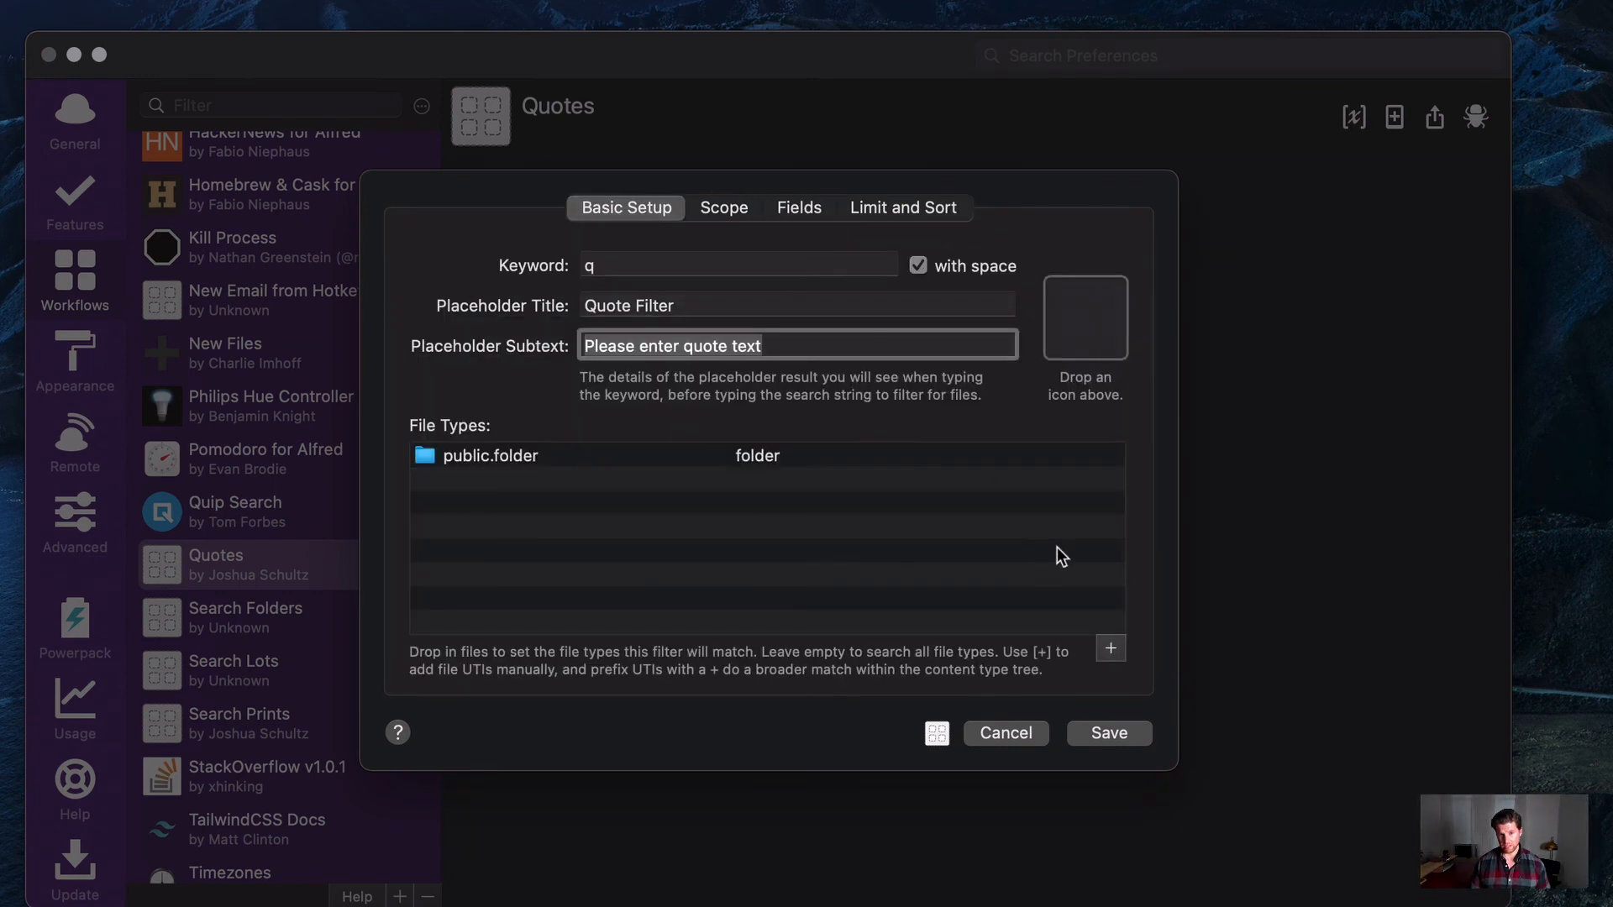
left_click(1107, 737)
left_click(1188, 481)
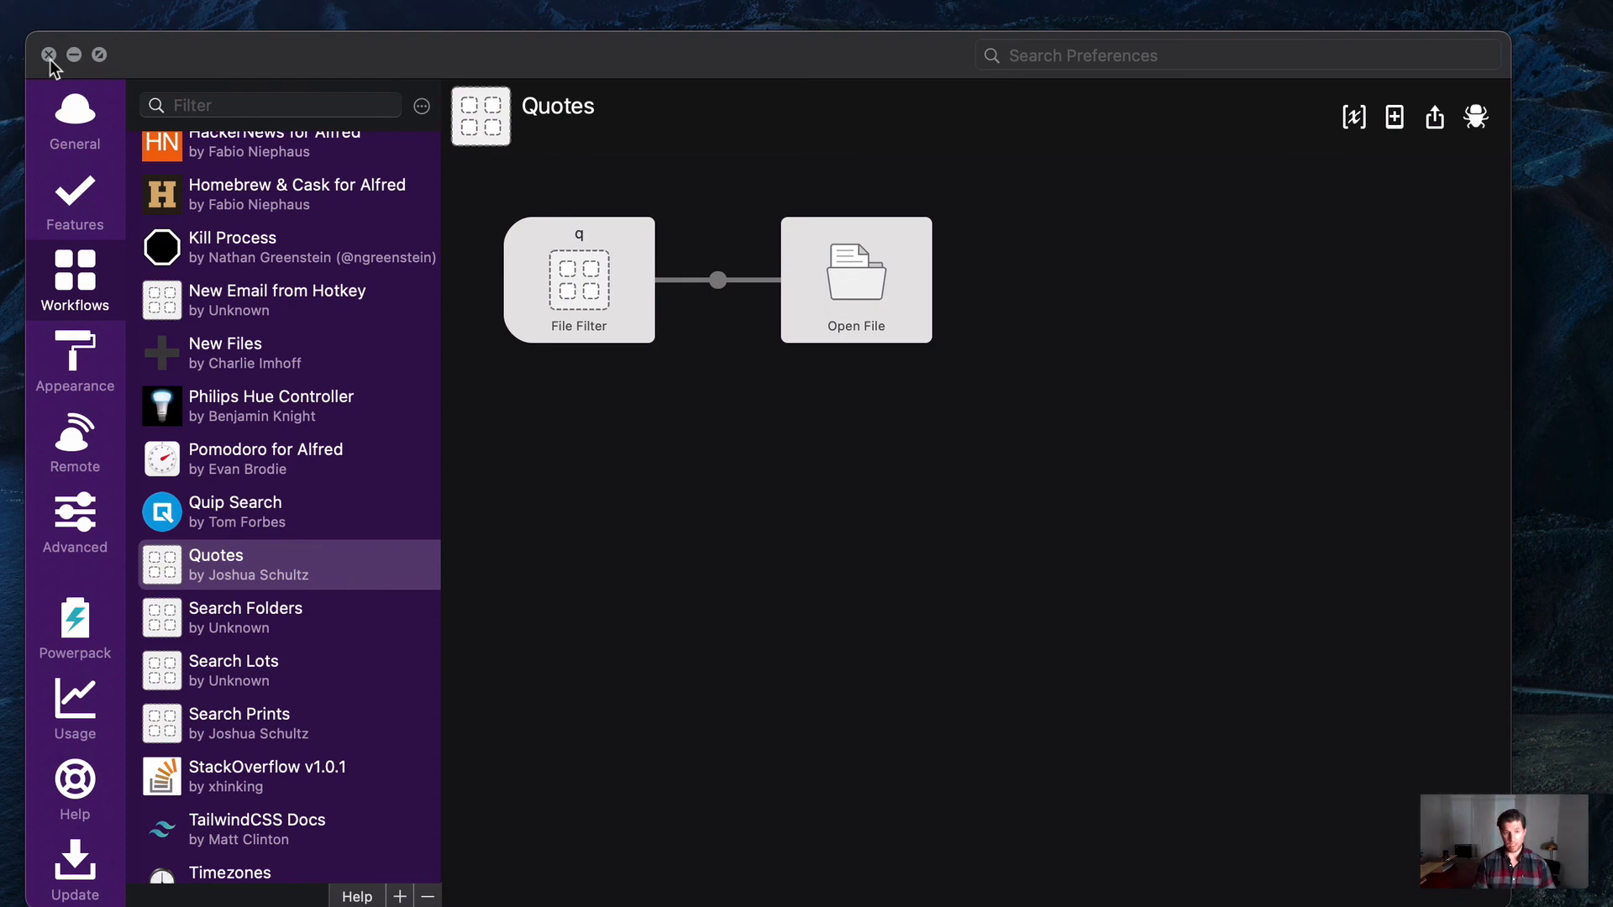
Test the Quotes workflow by searching Alfred for "q nid".
key("alt+space")
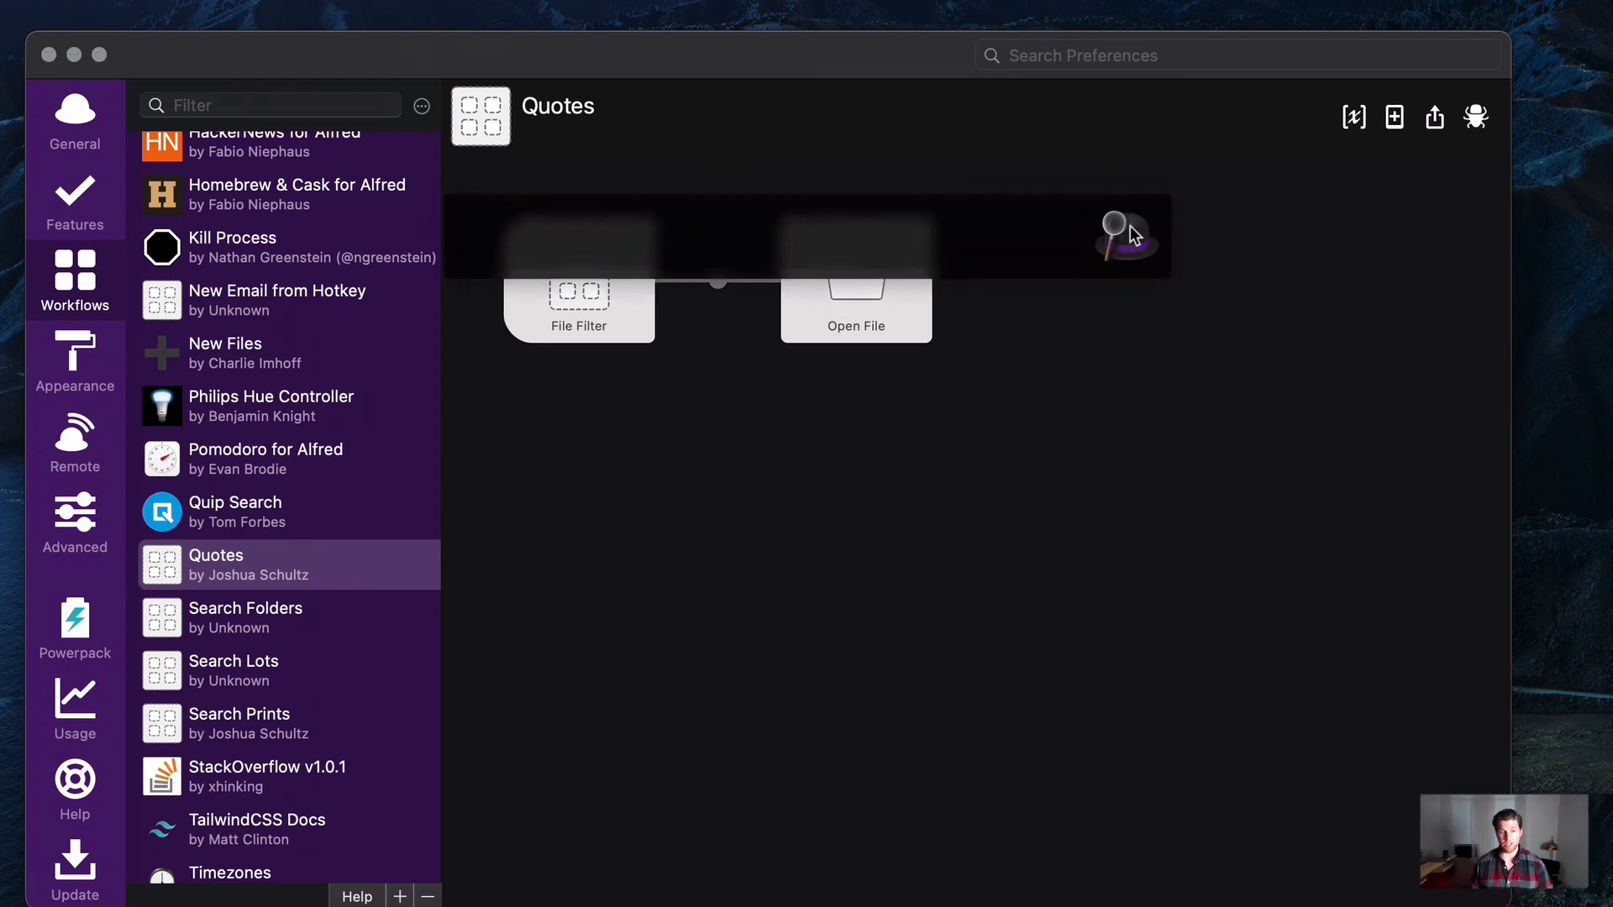
type("q")
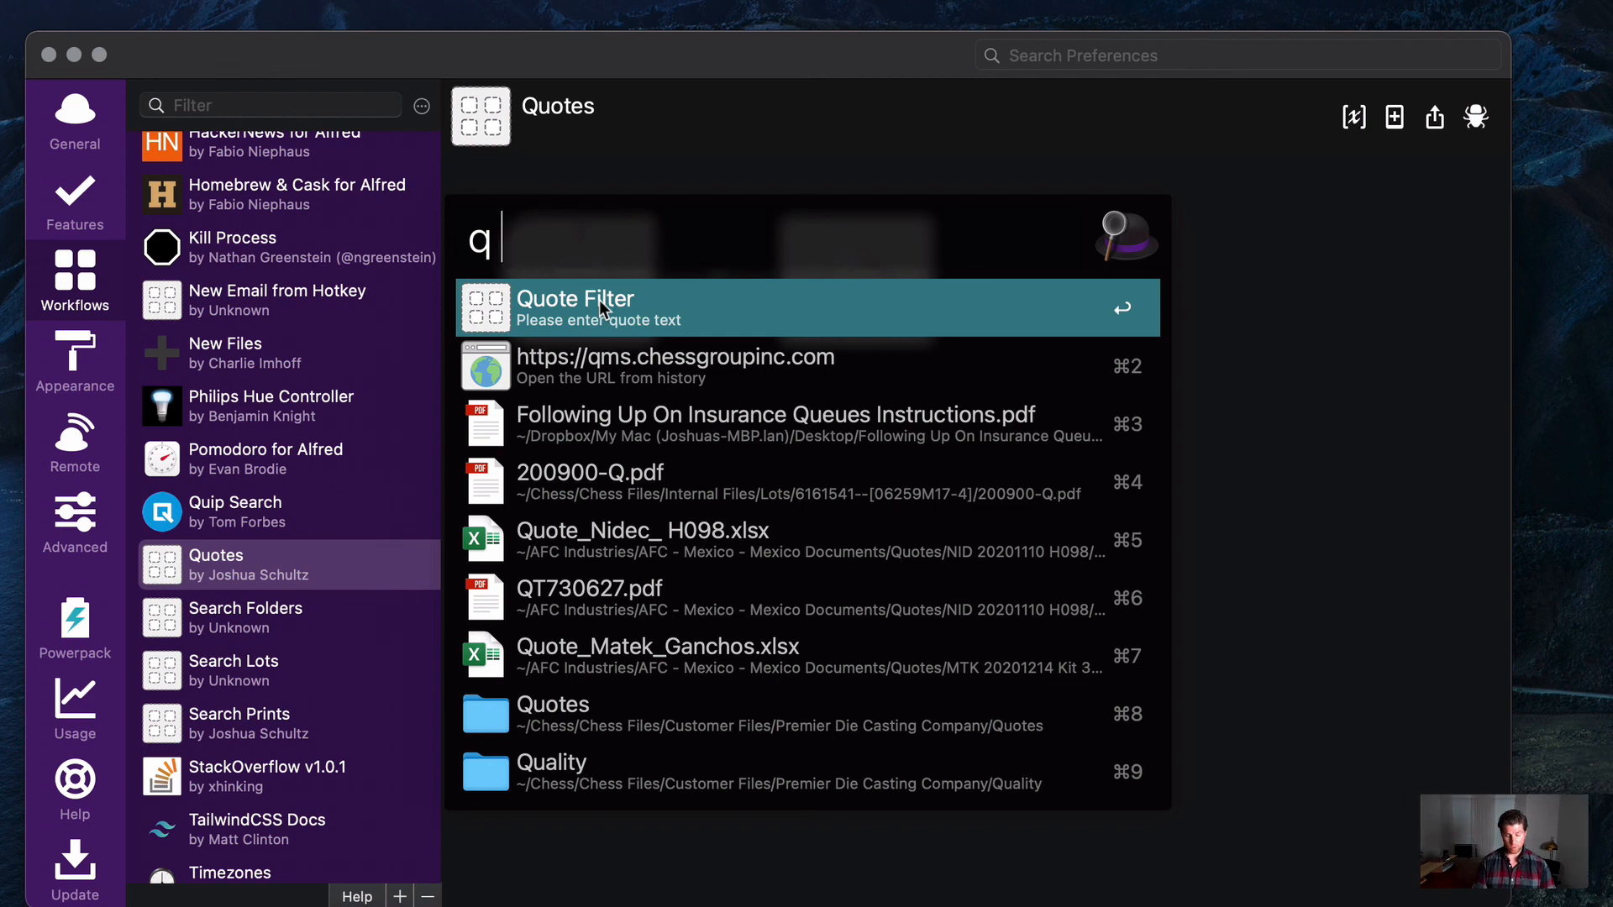
type("nid")
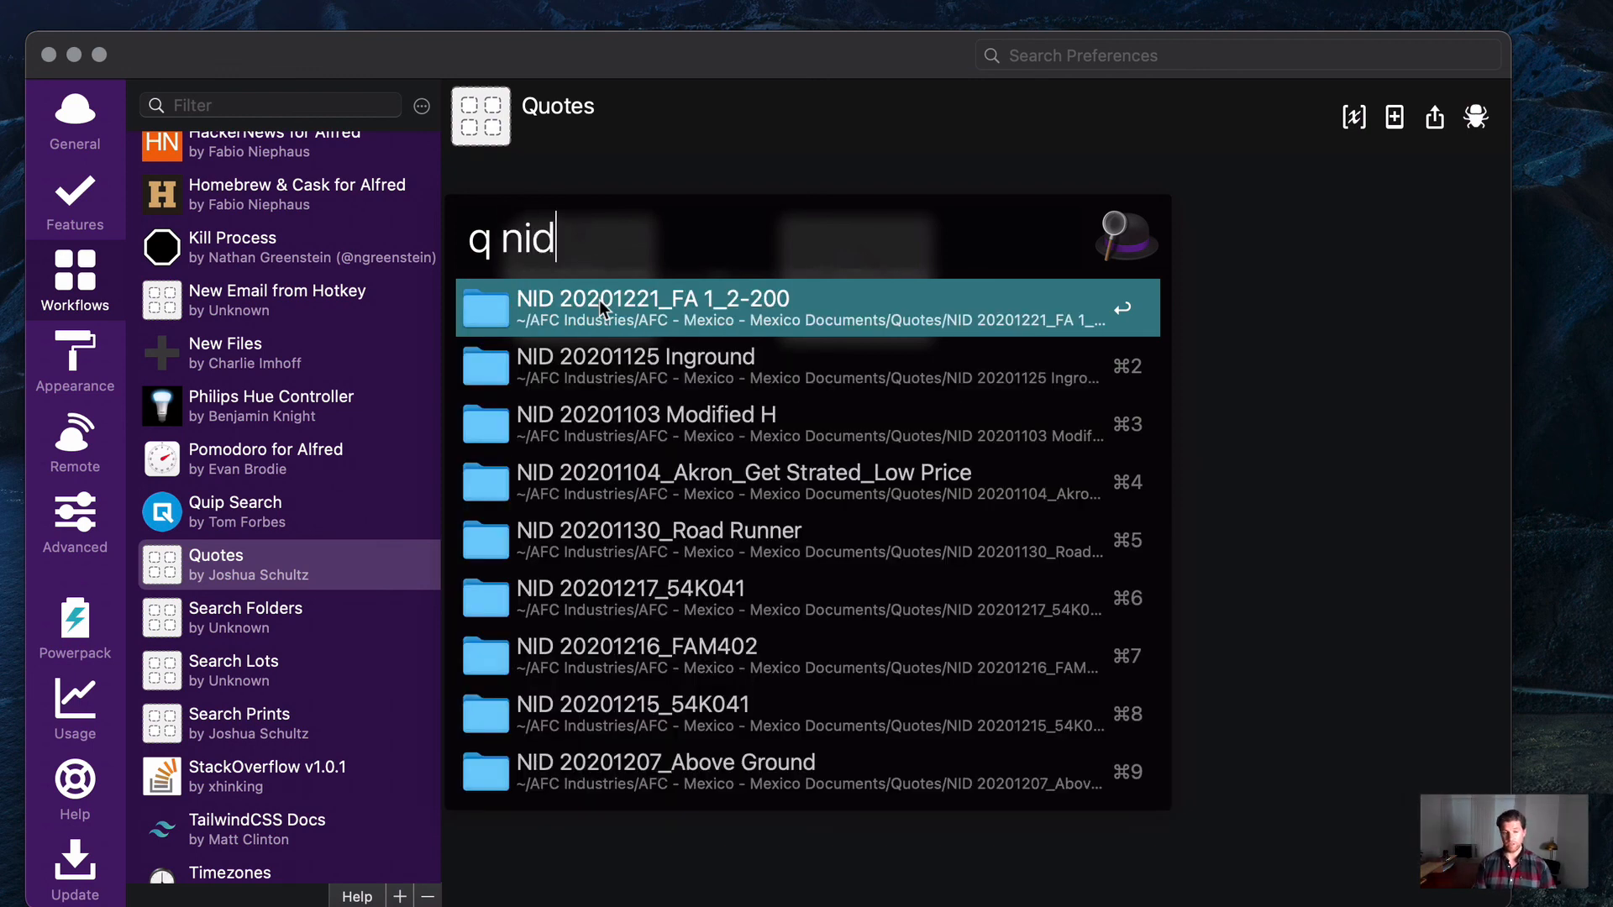
Browse through the quote folders matching "nid" and close the search without opening any.
key("Down")
key("Down")
key("Down")
key("Down")
key("Down")
key("Down")
key("Up")
key("Up")
key("Up")
key("Up")
key("Up")
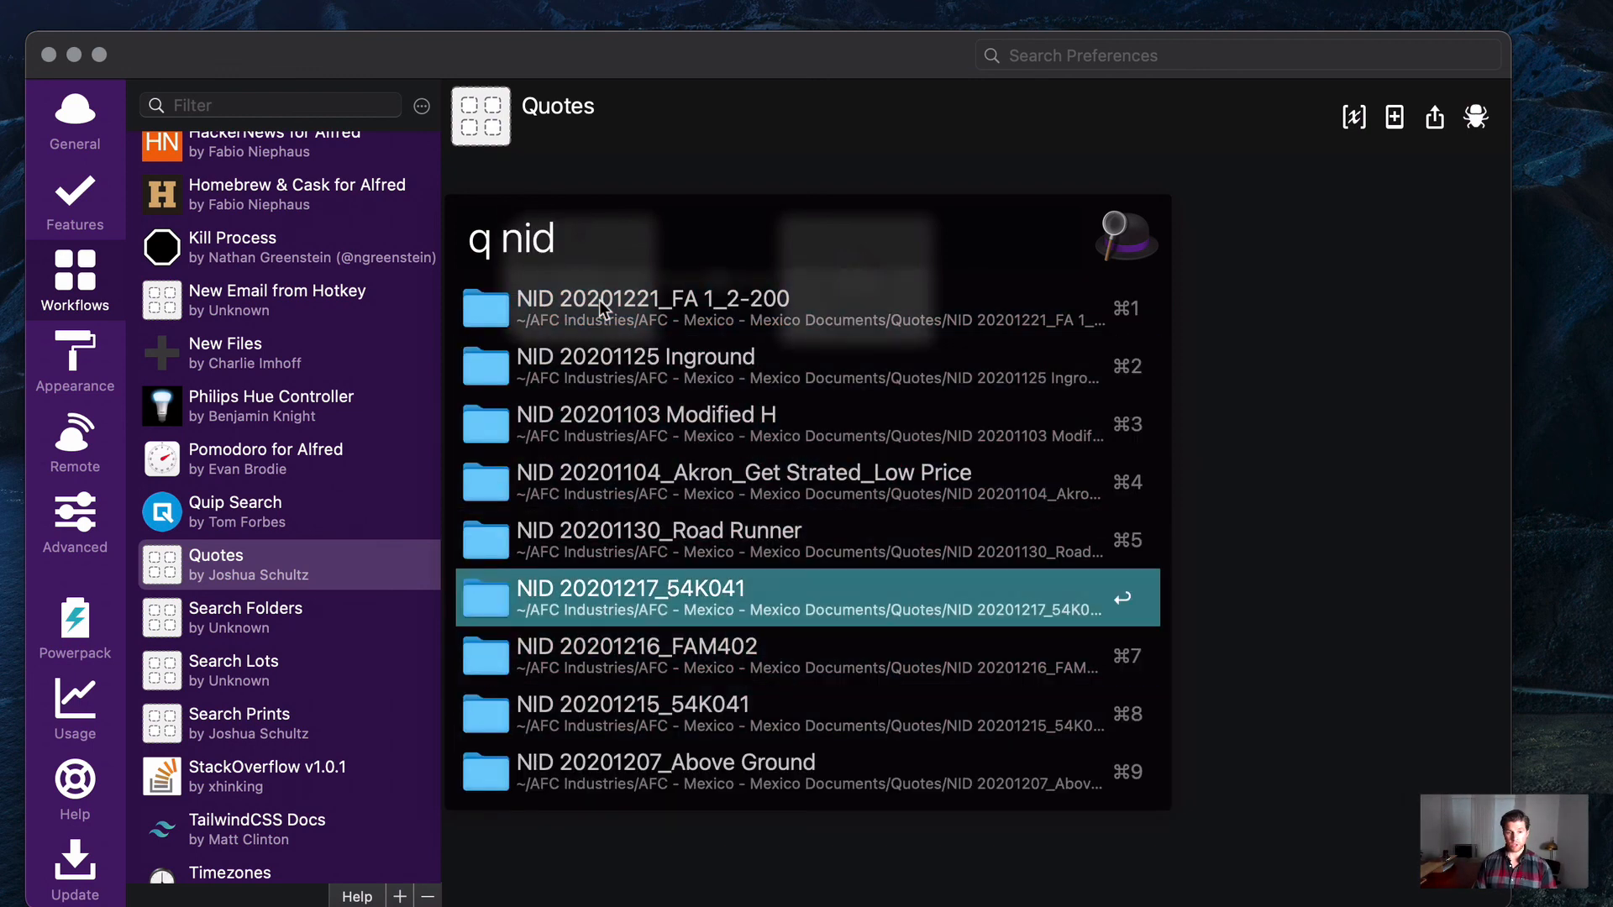
key("Down")
key("Up")
key("Up")
key("Up")
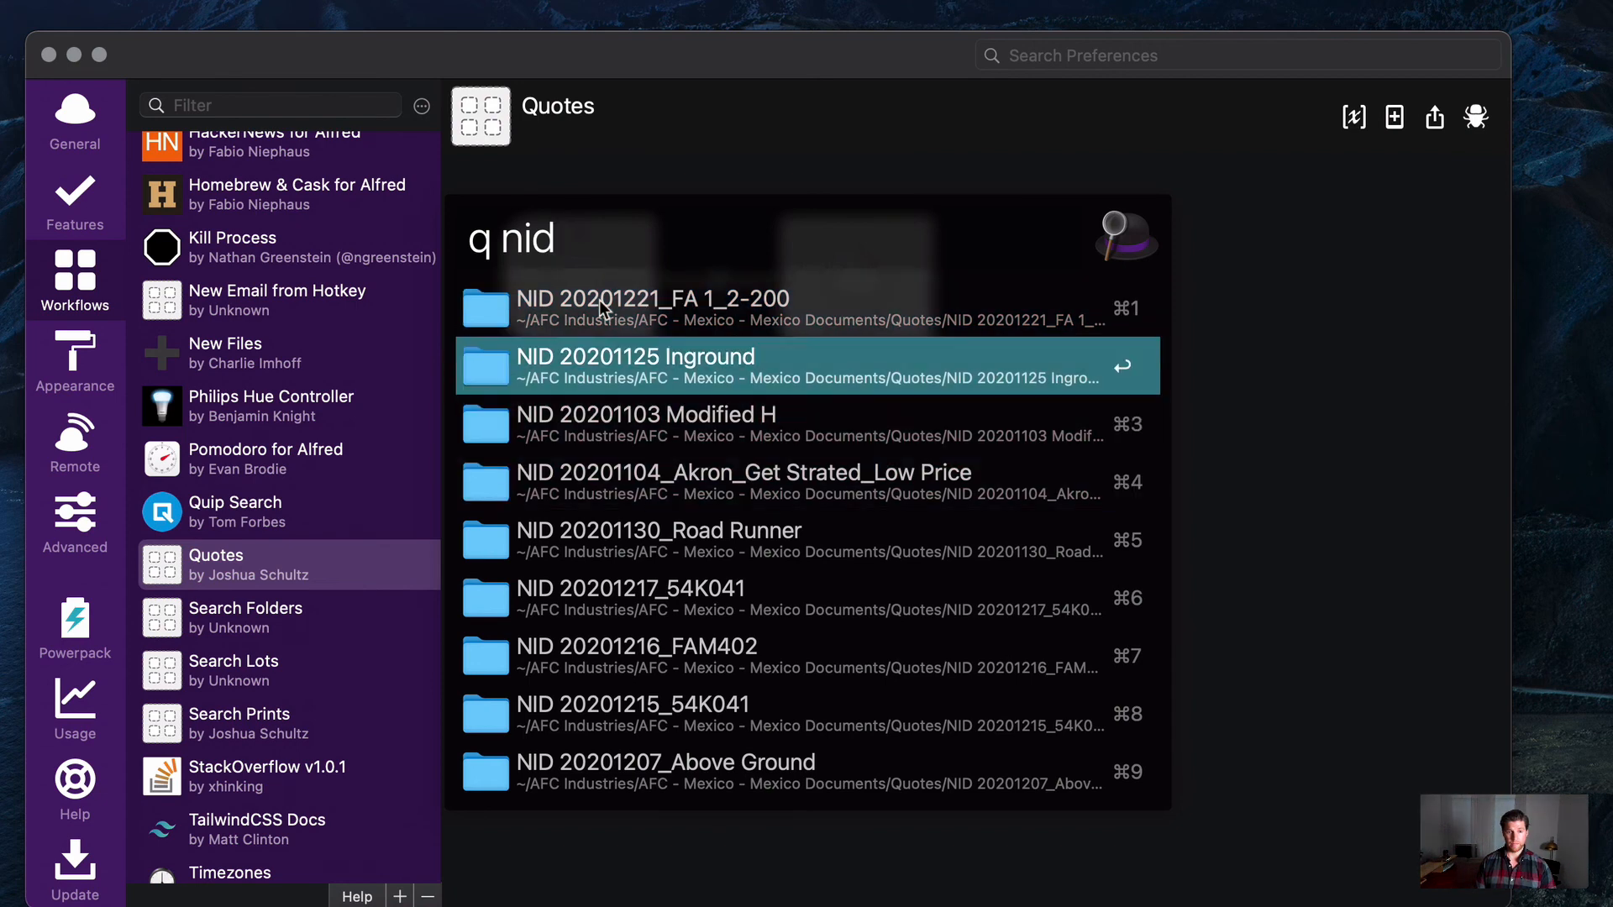
key("Up")
key("Up")
key("Up")
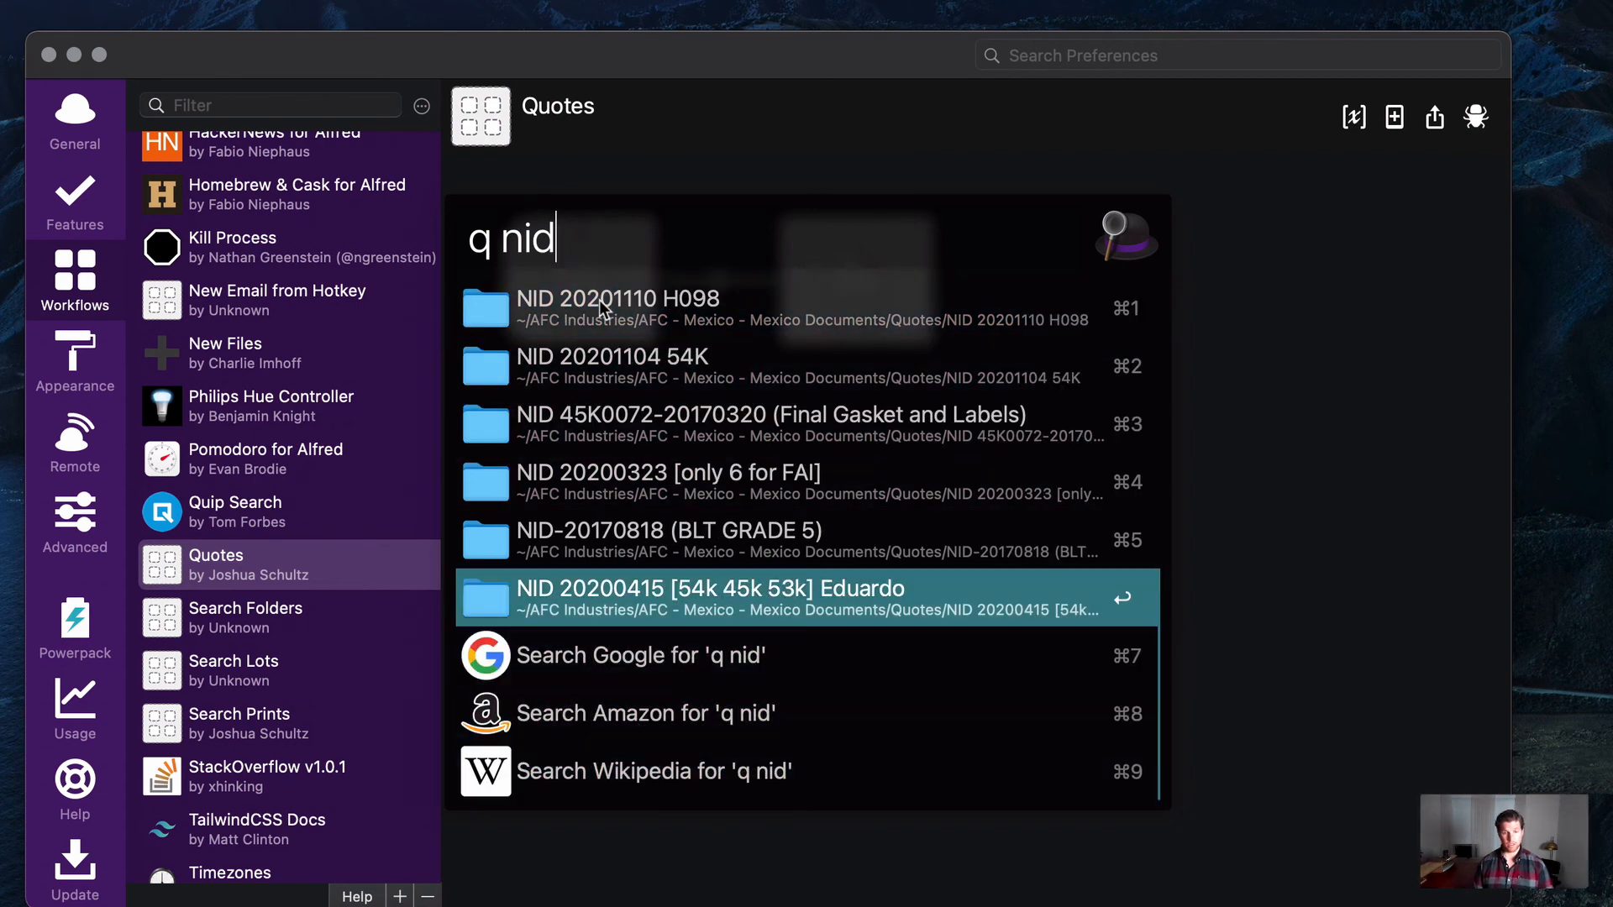
key("Escape")
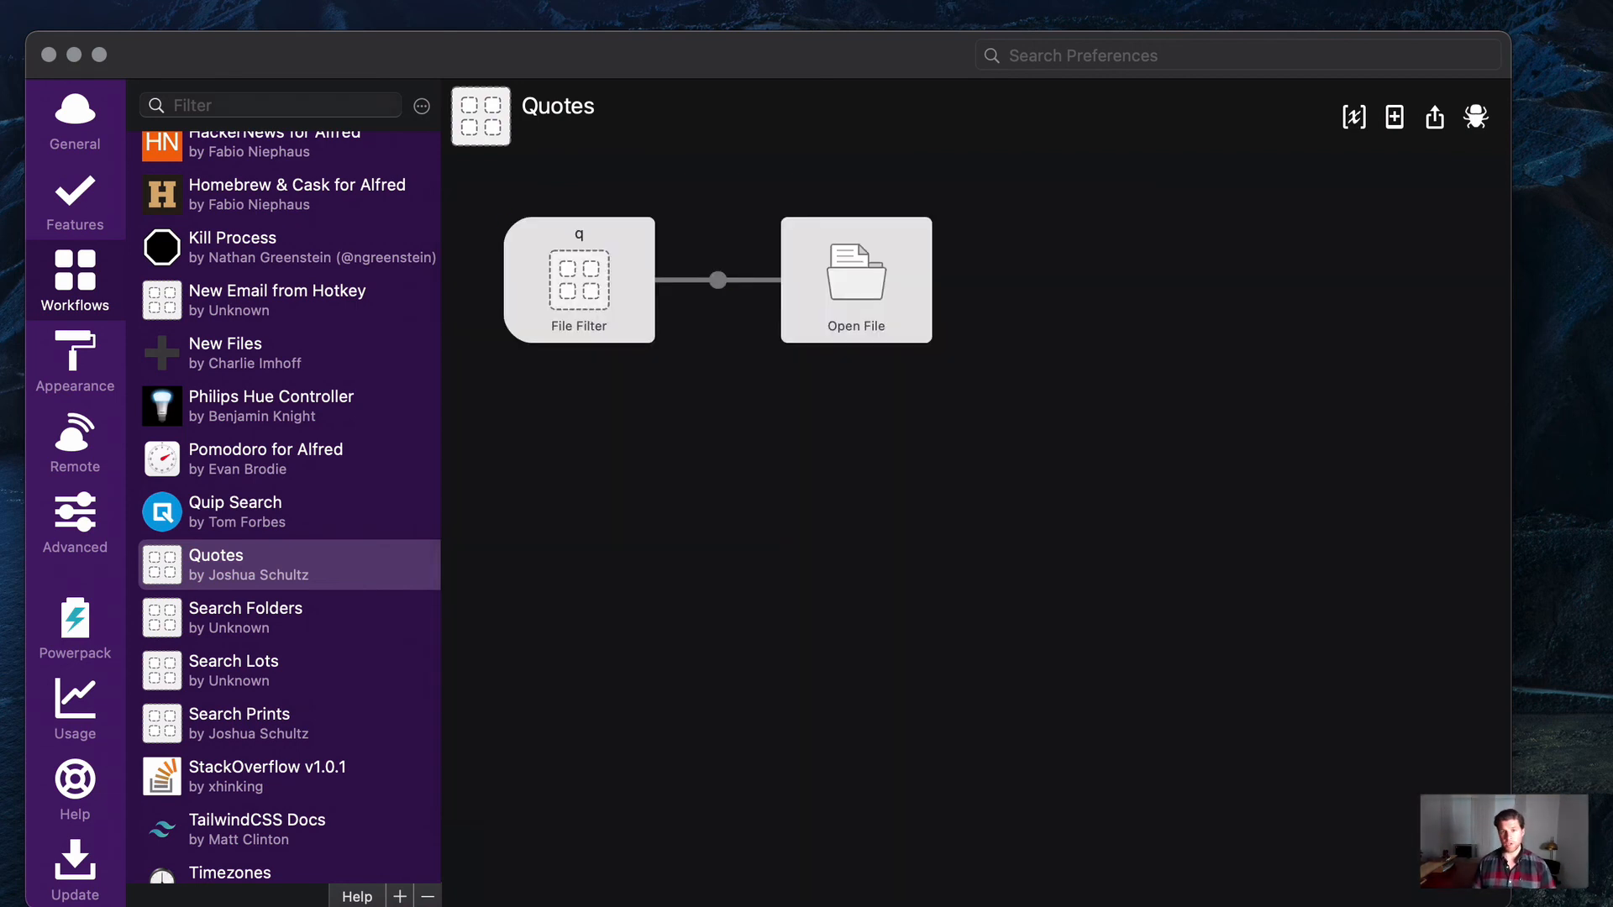
Bring up the print search with the keyword "p" in Alfred and dismiss it.
key("alt+space")
type("p")
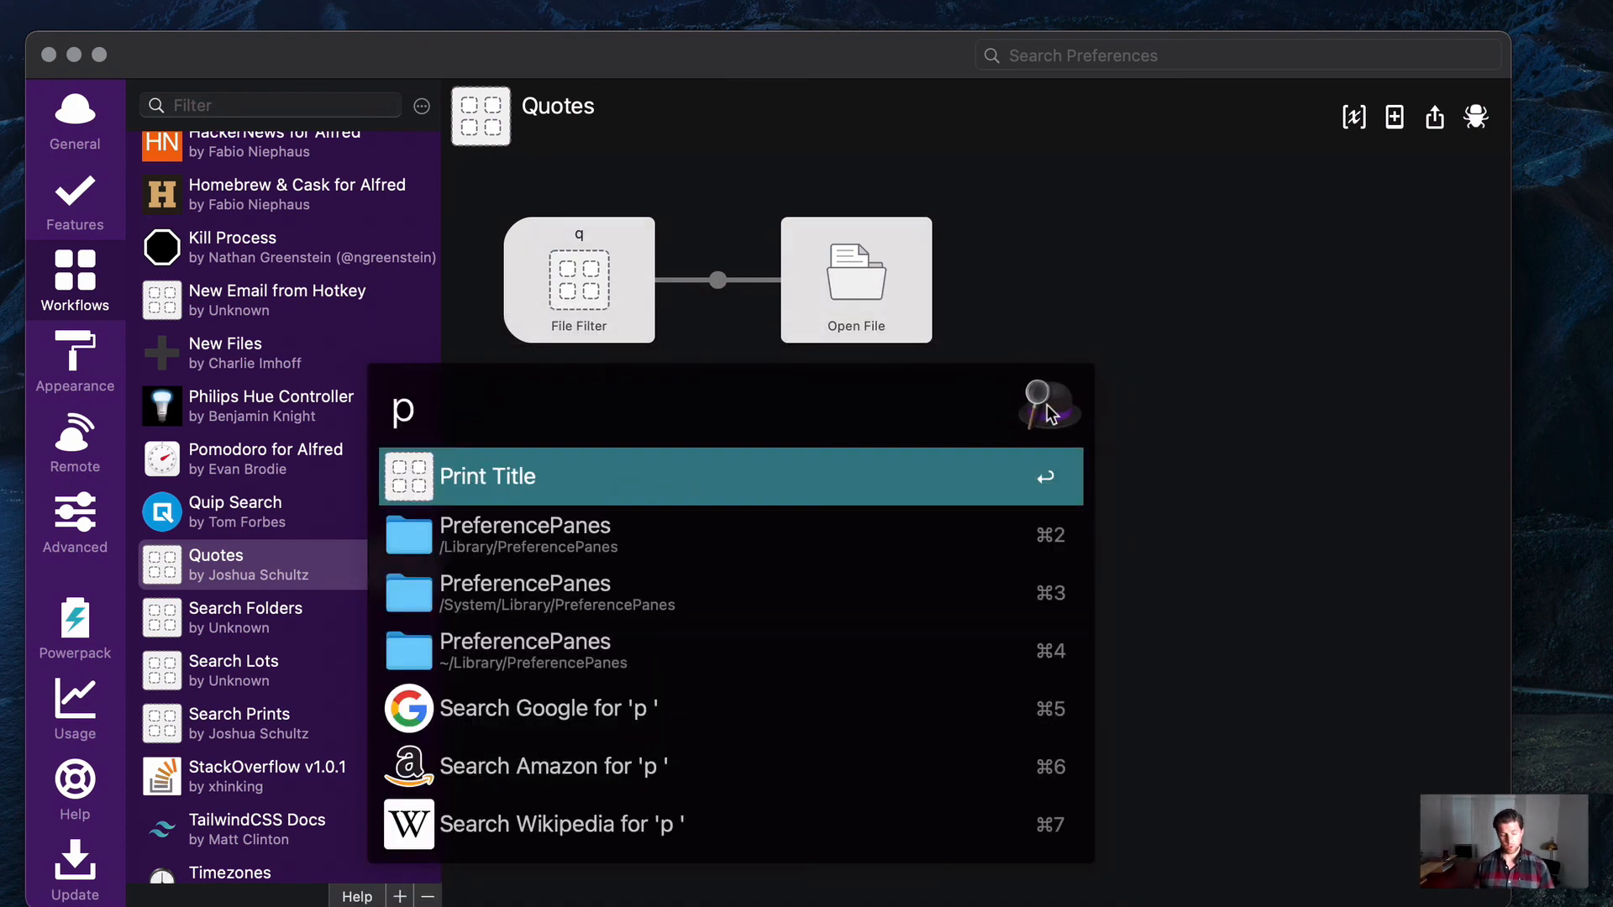
key("Escape")
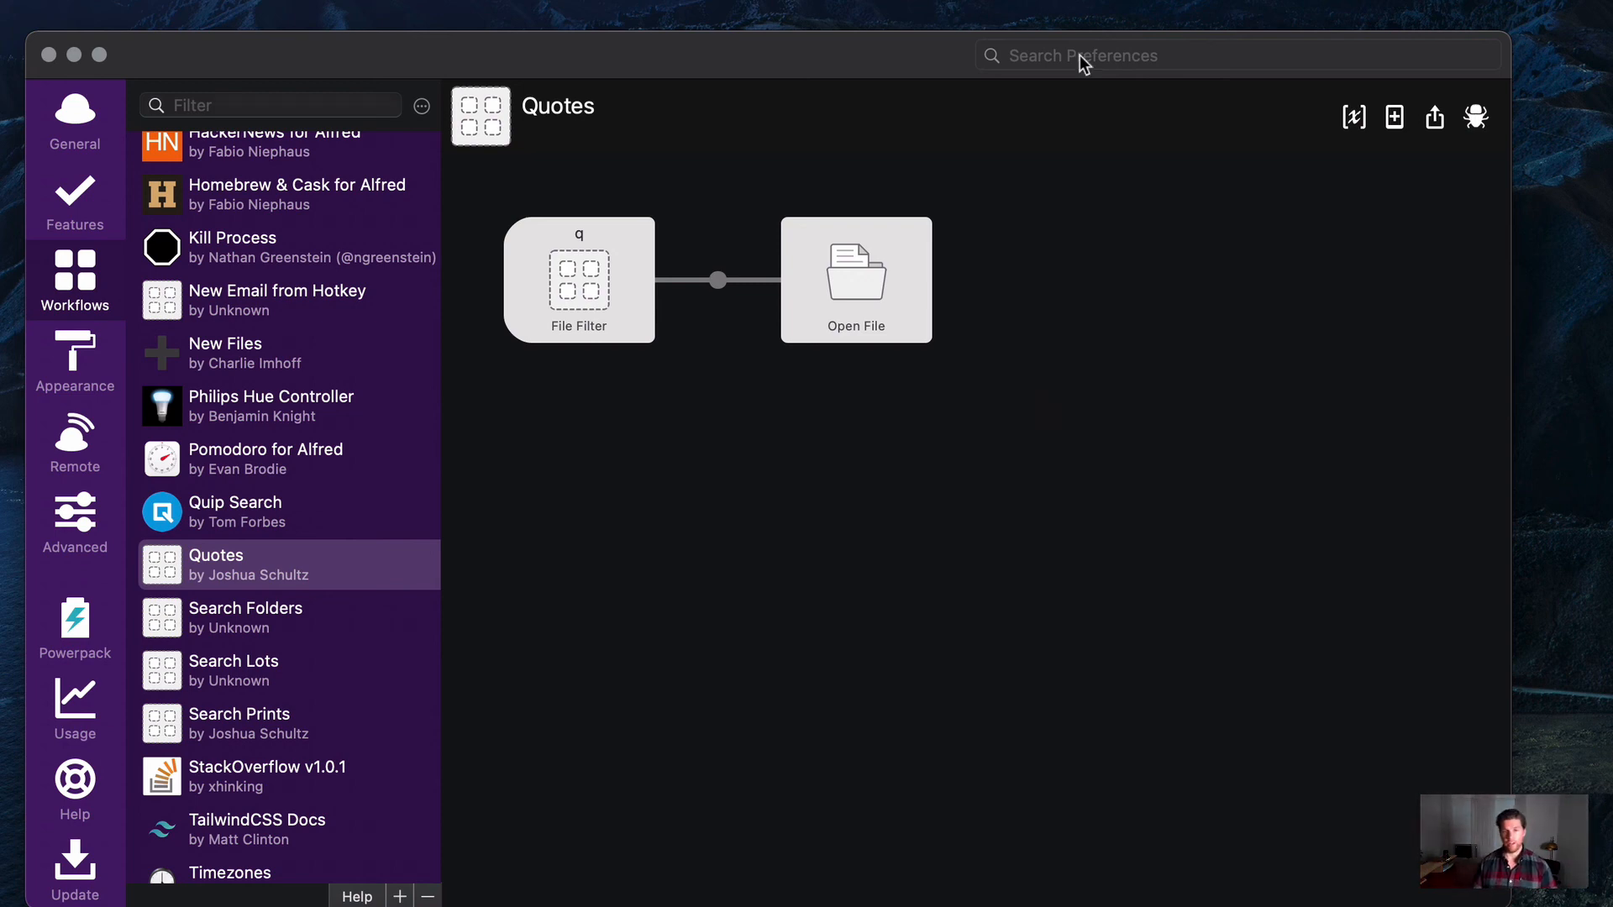
Search the quote folders with "q road" and close the search.
key("alt+space")
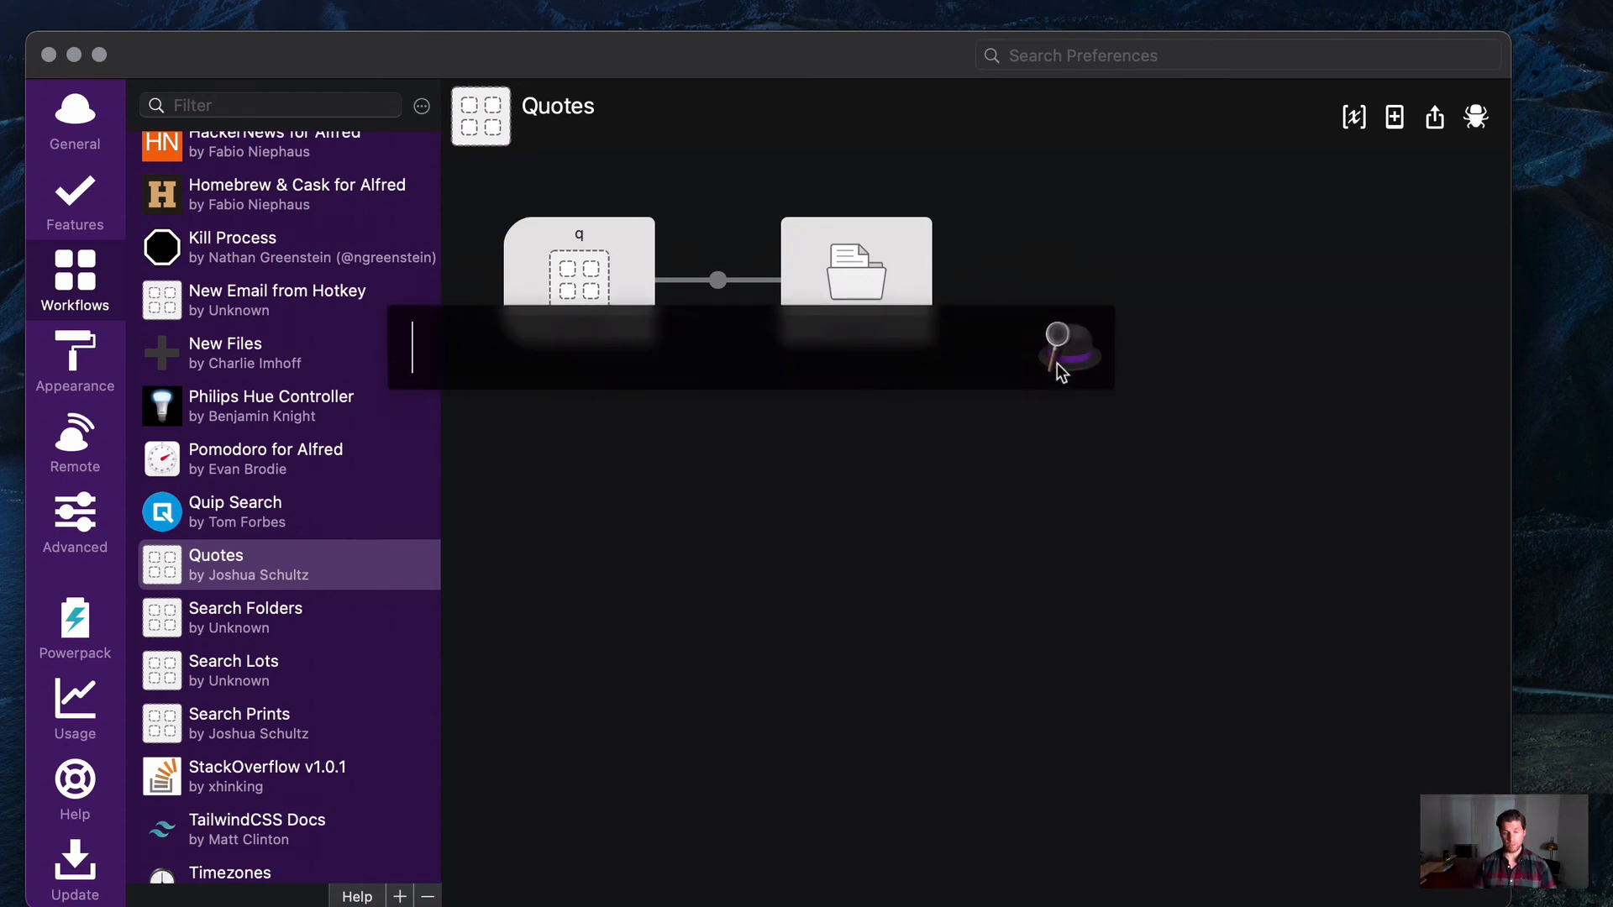
type("q road")
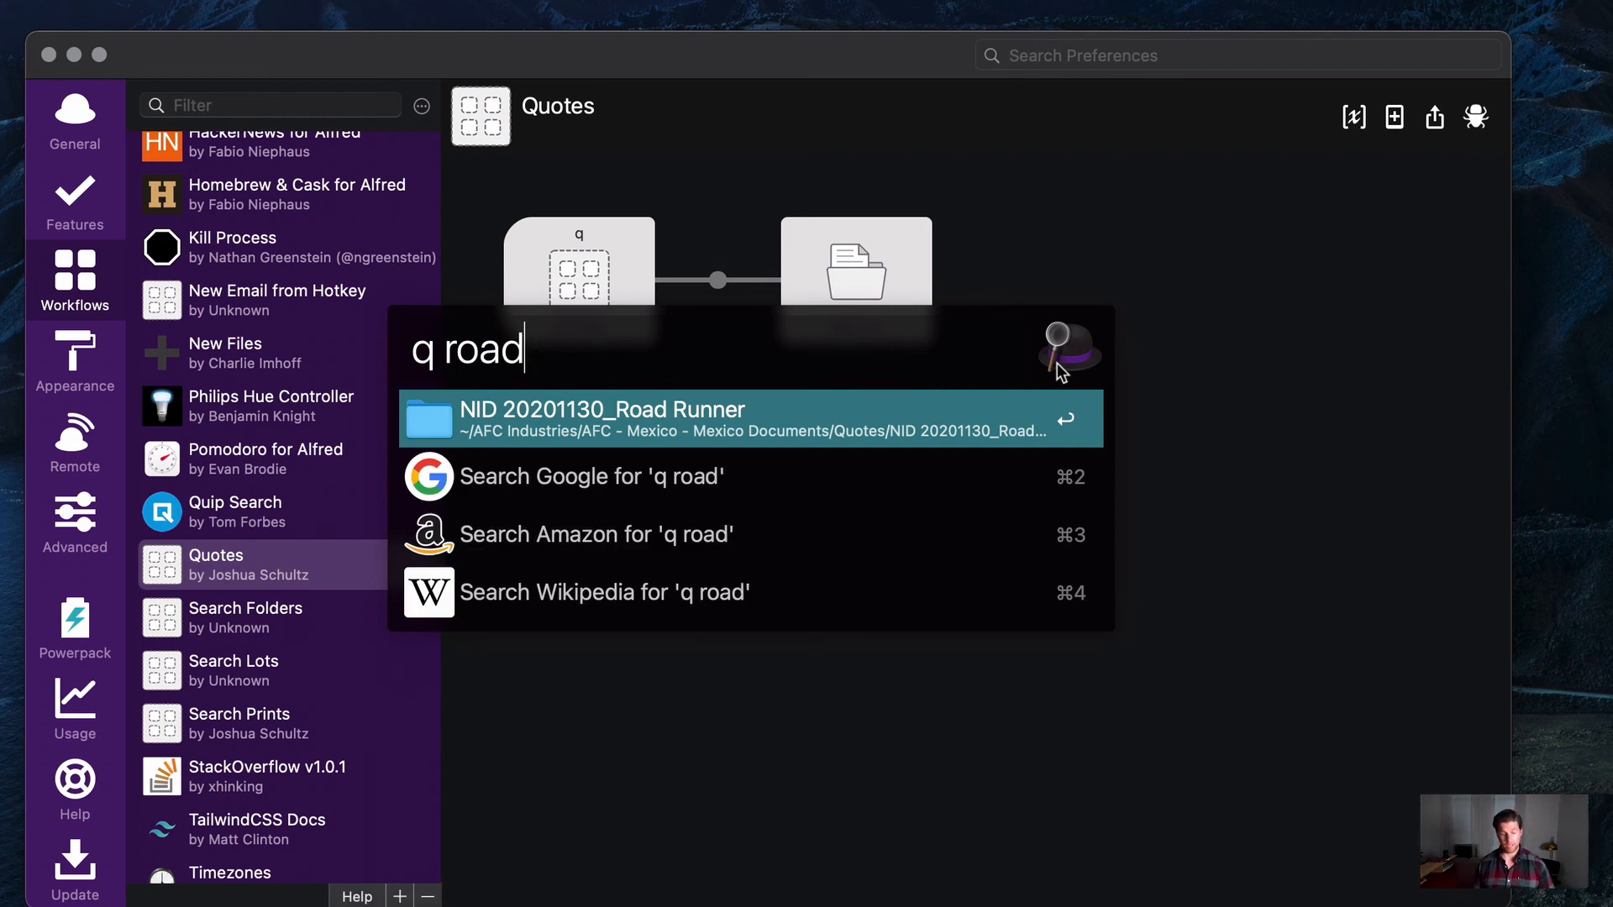
key("Escape")
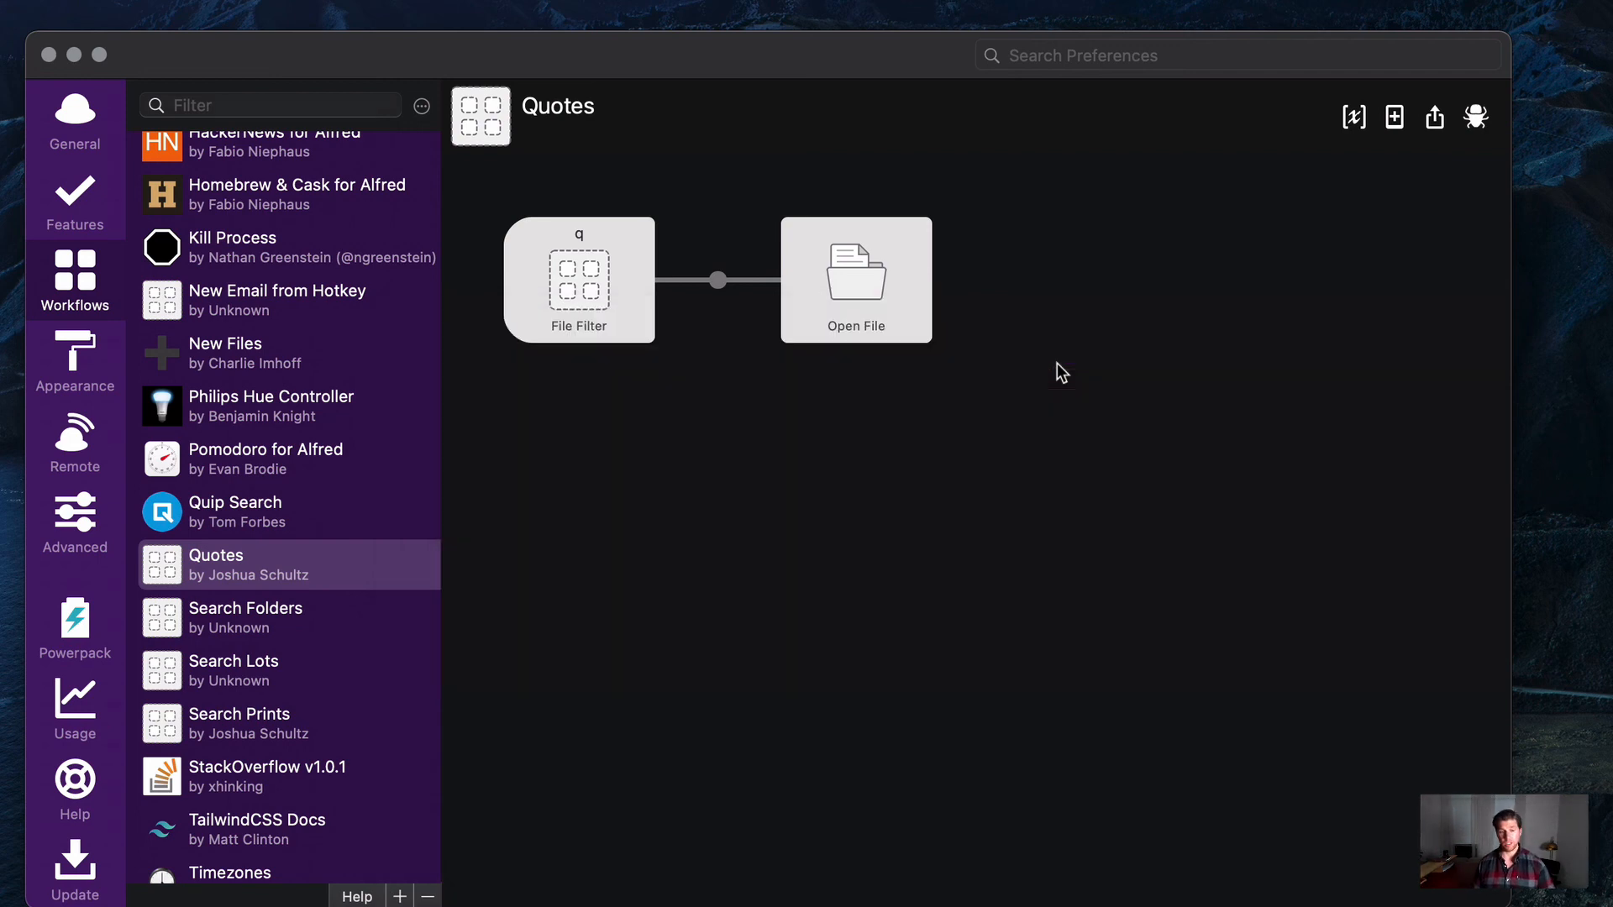